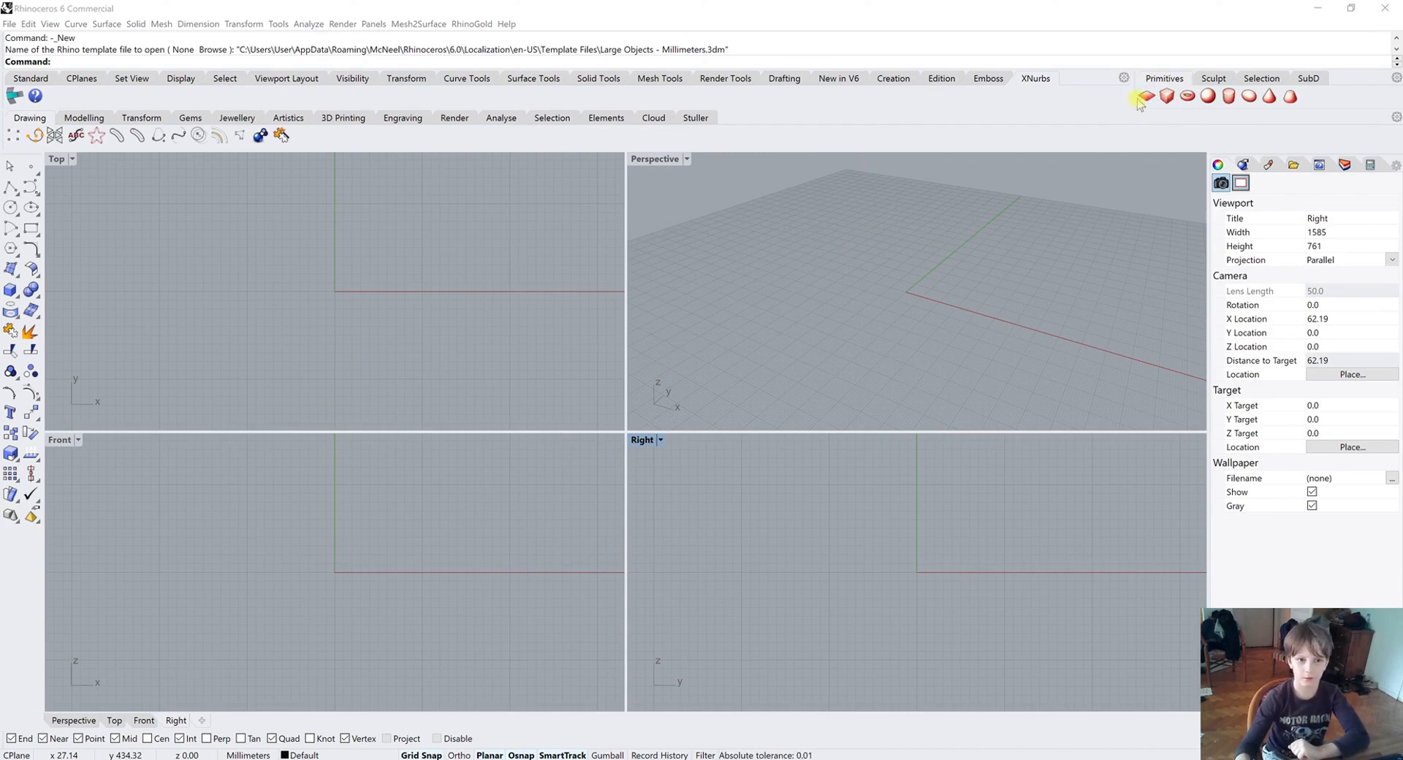
Step: Create a Clayoo plane about 109 mm by 152 mm with an increased number of segments in both directions
{"action": "left_click", "coordinate": [1145, 97]}
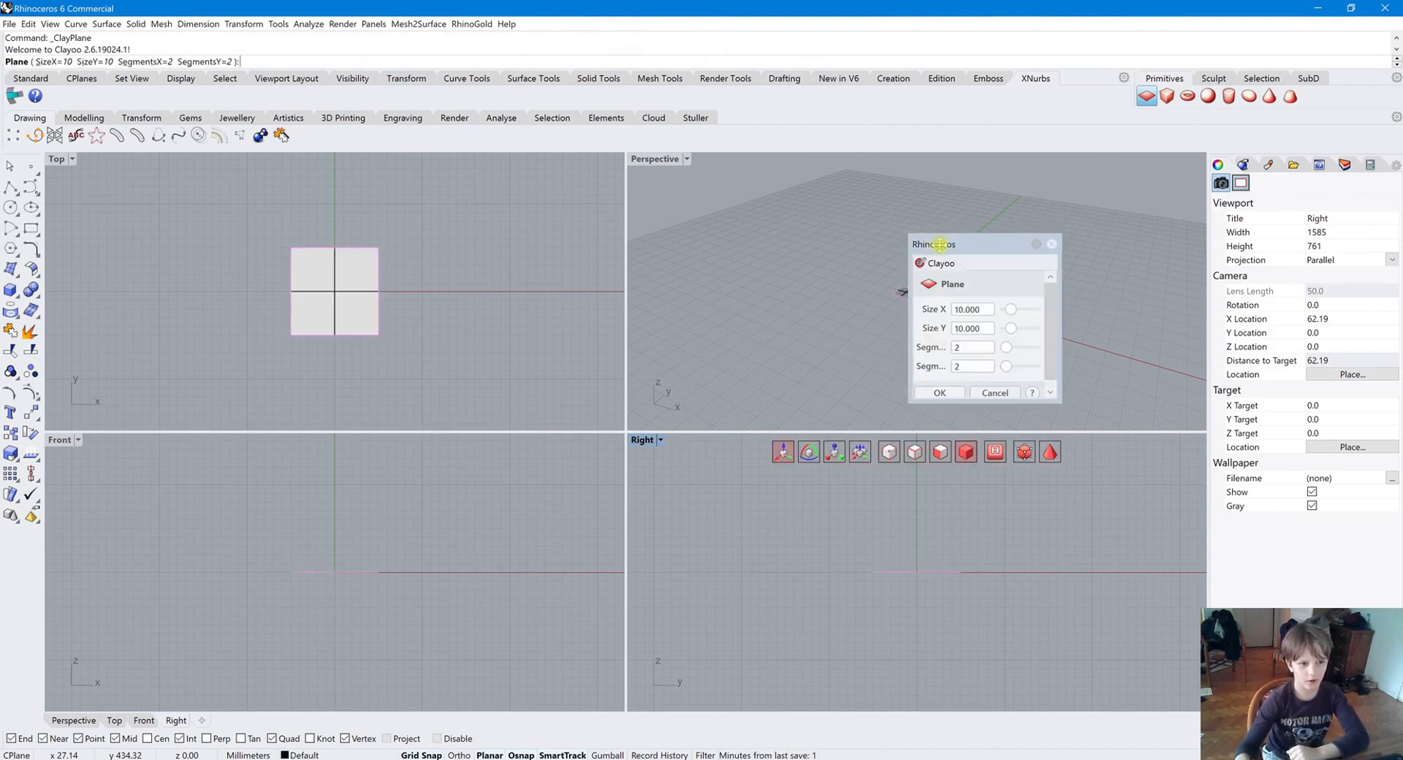
{"action": "left_click", "coordinate": [748, 388]}
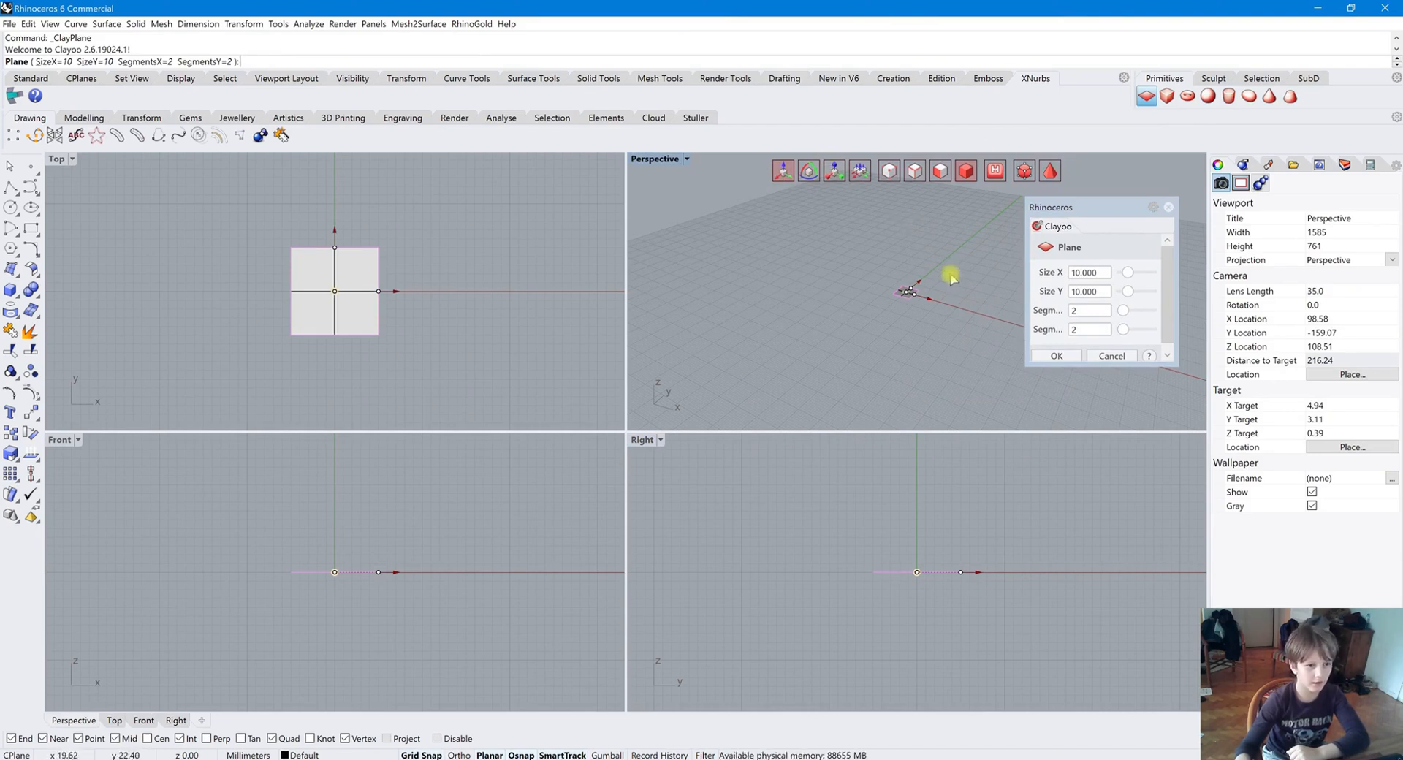
{"action": "left_click_drag", "start_coordinate": [913, 287], "coordinate": [1028, 318]}
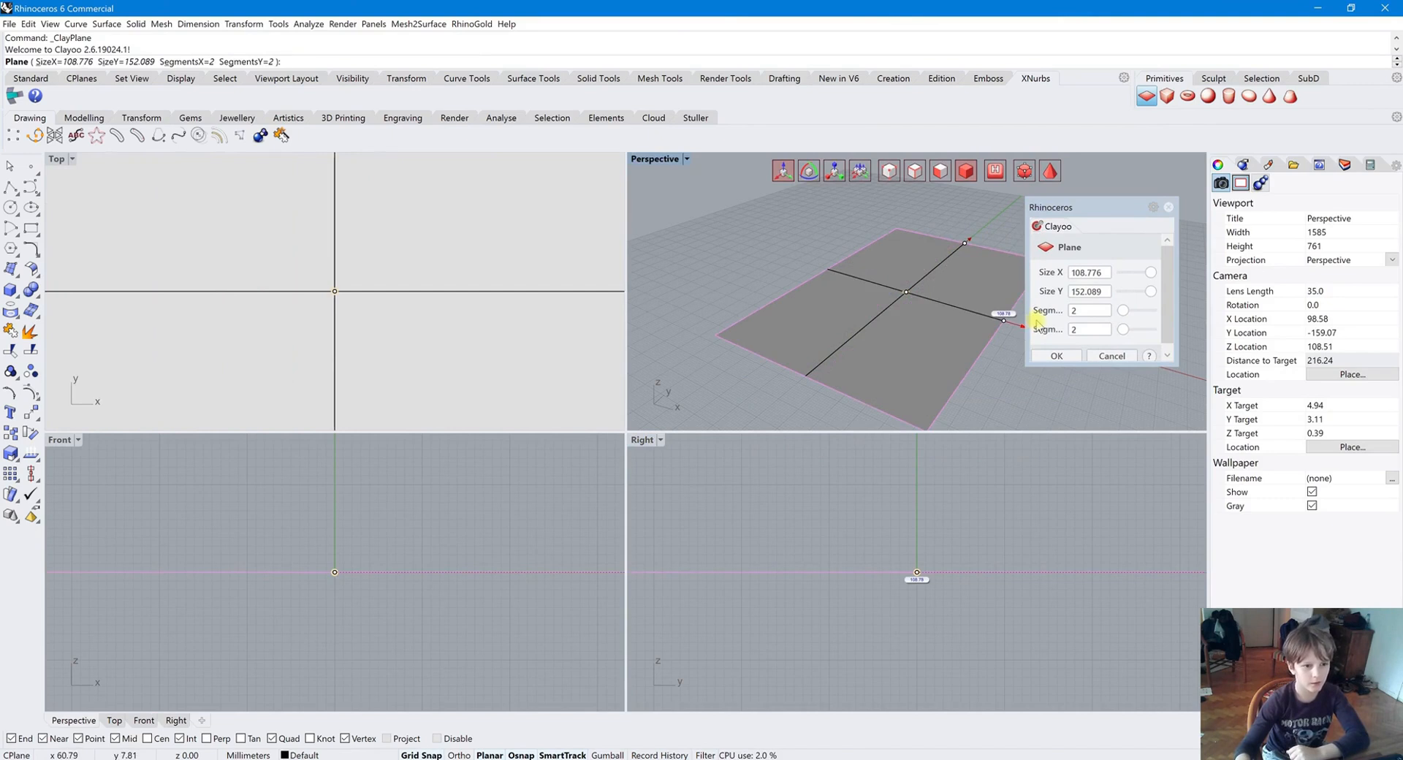
{"action": "left_click_drag", "start_coordinate": [1117, 309], "coordinate": [1124, 338]}
{"action": "left_click", "coordinate": [1057, 355]}
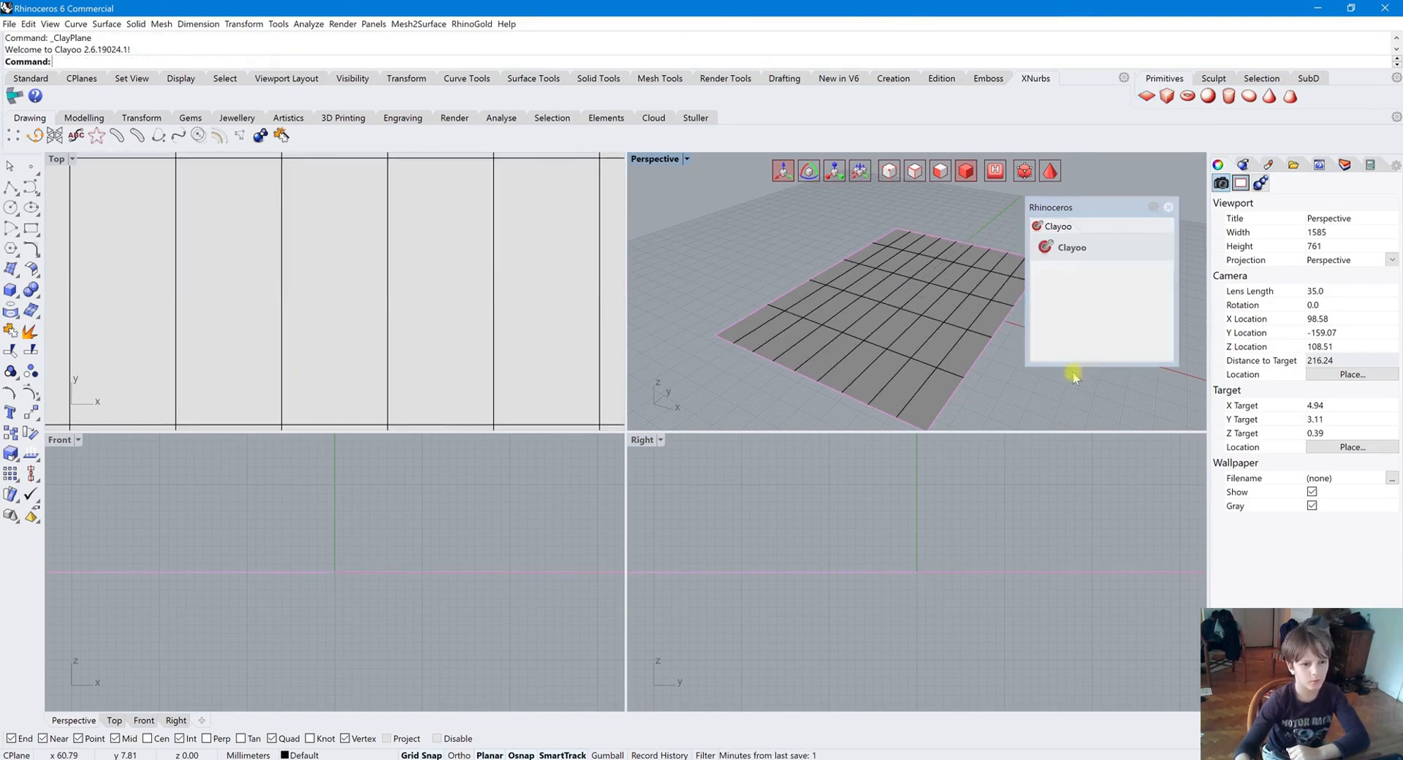
Step: Raise groups of the plane's faces vertically to form a hump, and display the result in smooth mode
{"action": "left_click_drag", "start_coordinate": [1080, 228], "coordinate": [1174, 203]}
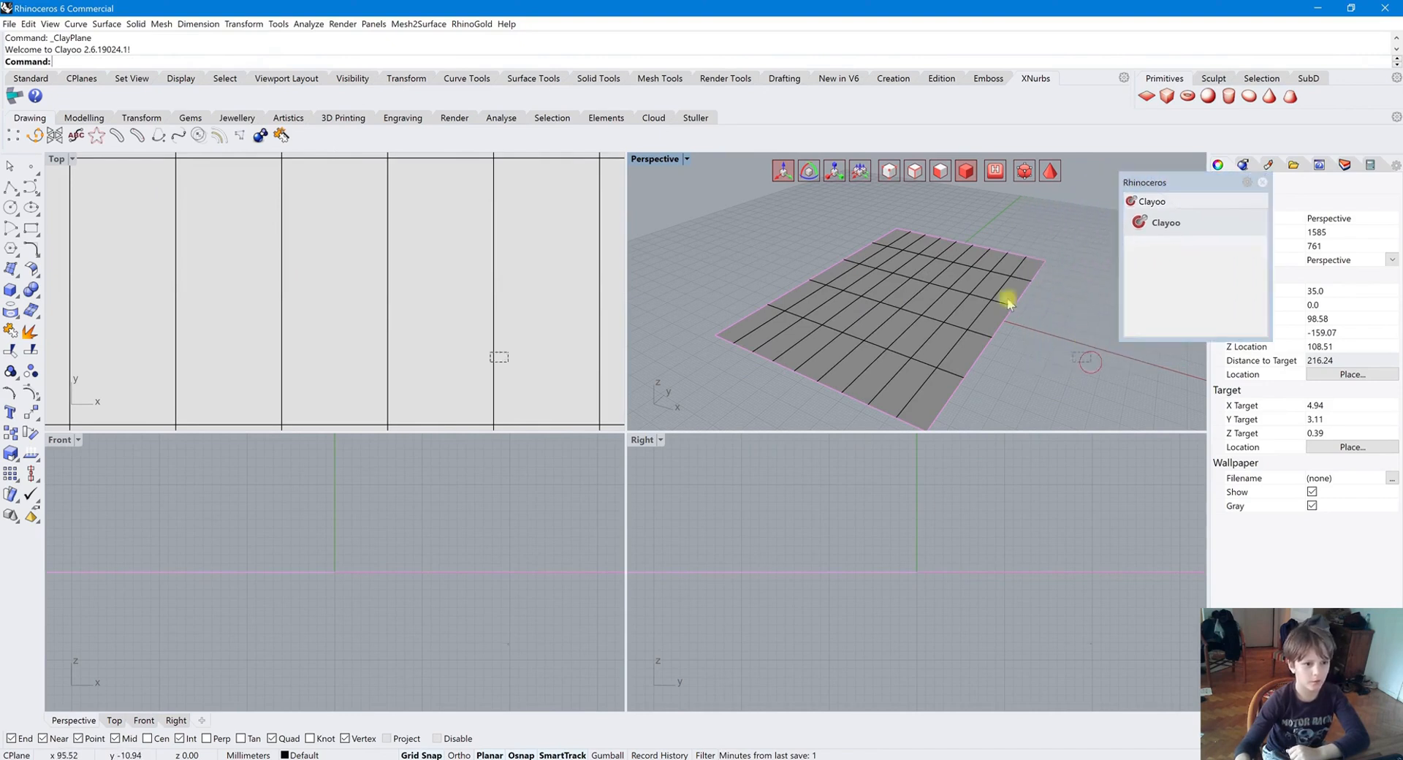
{"action": "left_click_drag", "start_coordinate": [1102, 335], "coordinate": [957, 198]}
{"action": "left_click_drag", "start_coordinate": [977, 257], "coordinate": [983, 238]}
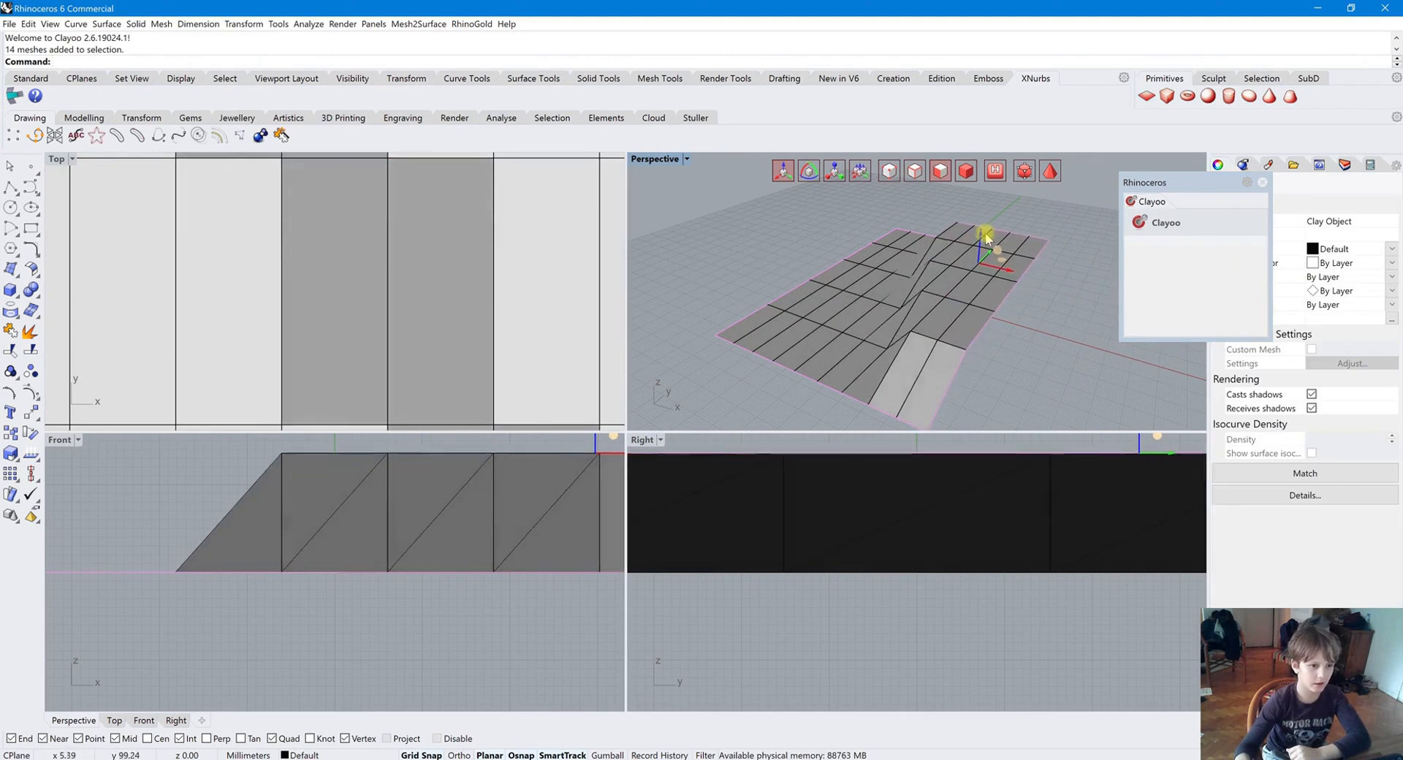
{"action": "left_click", "coordinate": [1023, 353]}
{"action": "right_click_drag", "start_coordinate": [1023, 354], "coordinate": [1067, 348]}
{"action": "left_click_drag", "start_coordinate": [1067, 347], "coordinate": [991, 219]}
{"action": "left_click", "coordinate": [1024, 296]}
{"action": "right_click_drag", "start_coordinate": [1025, 295], "coordinate": [940, 235]}
{"action": "left_click", "coordinate": [1052, 170]}
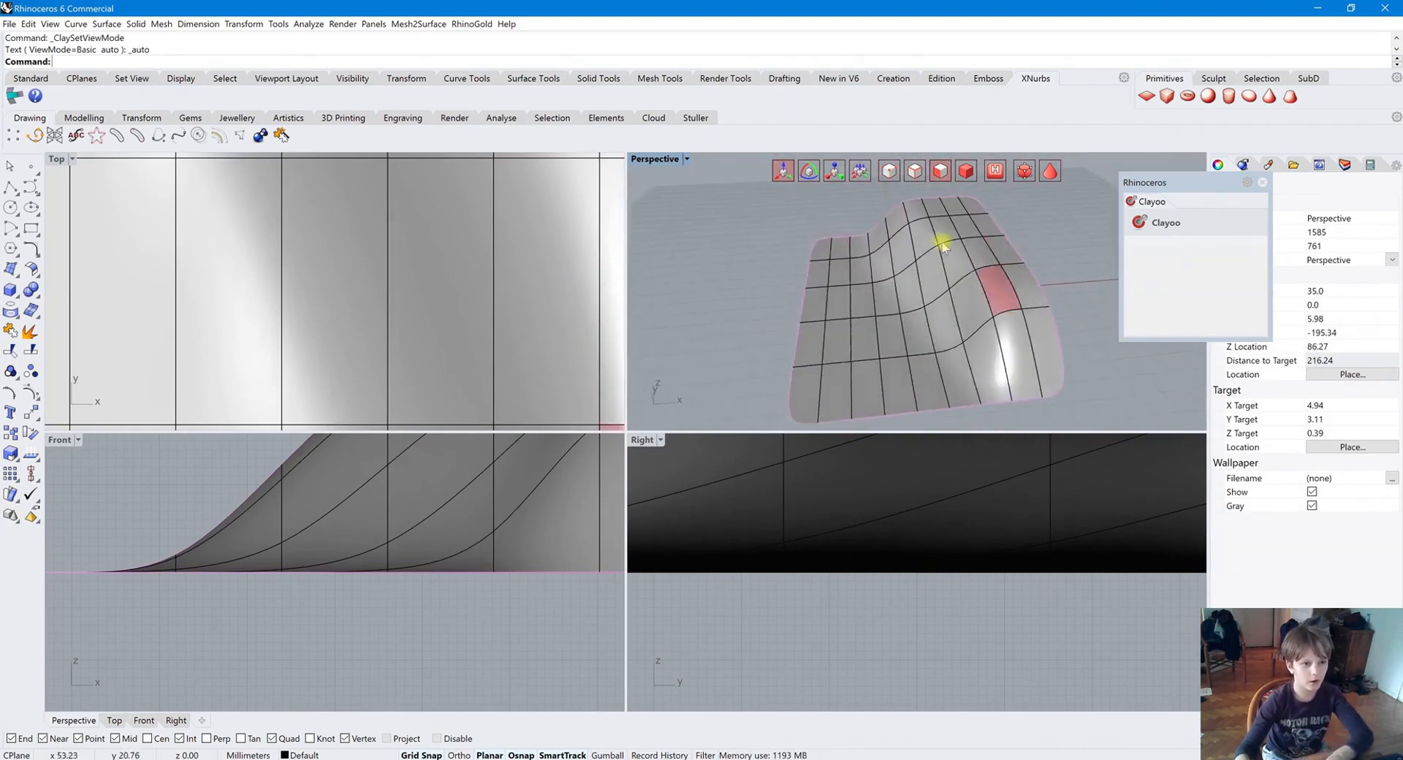
Step: Delete the deformed plane
{"action": "scroll", "coordinate": [987, 307], "scroll_direction": "down", "scroll_amount": 5}
{"action": "left_click", "coordinate": [933, 259]}
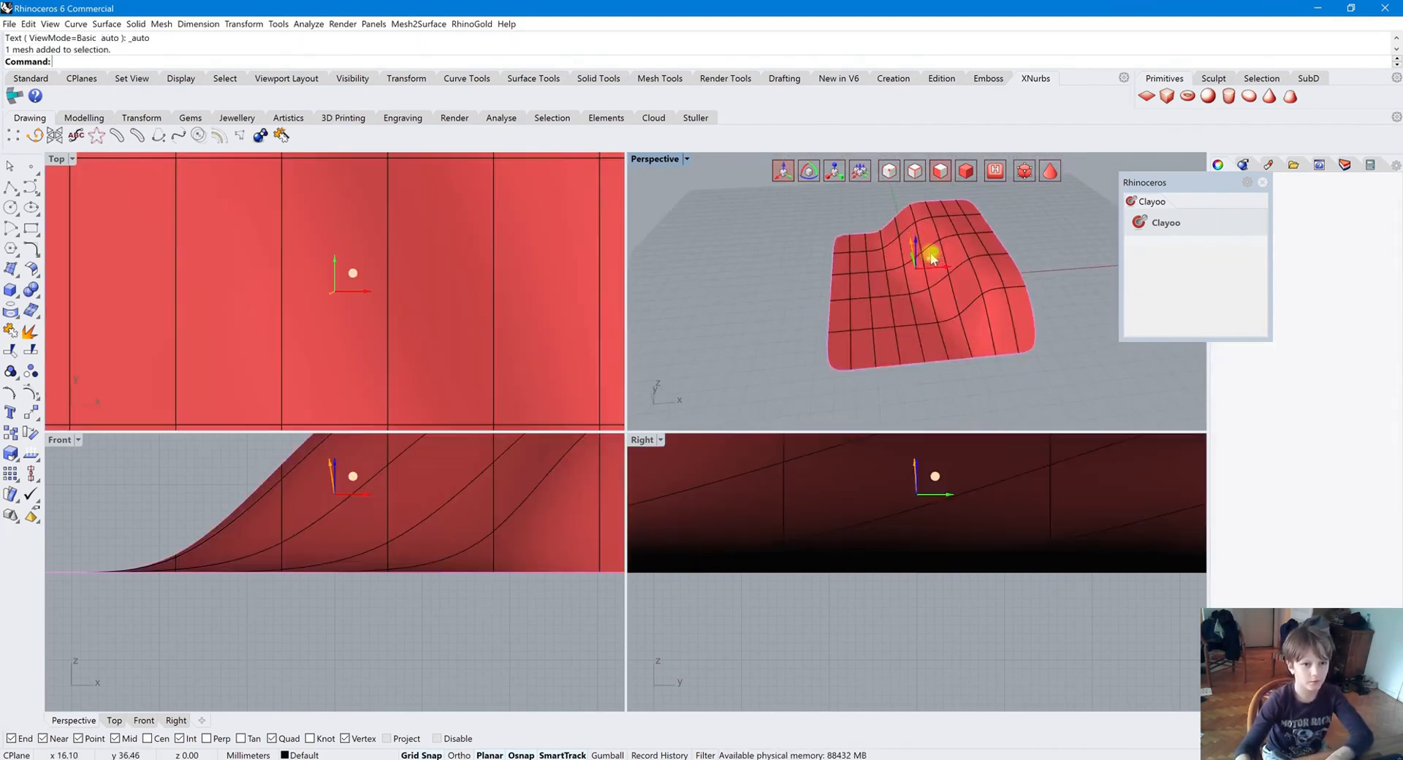
{"action": "key", "text": "Delete"}
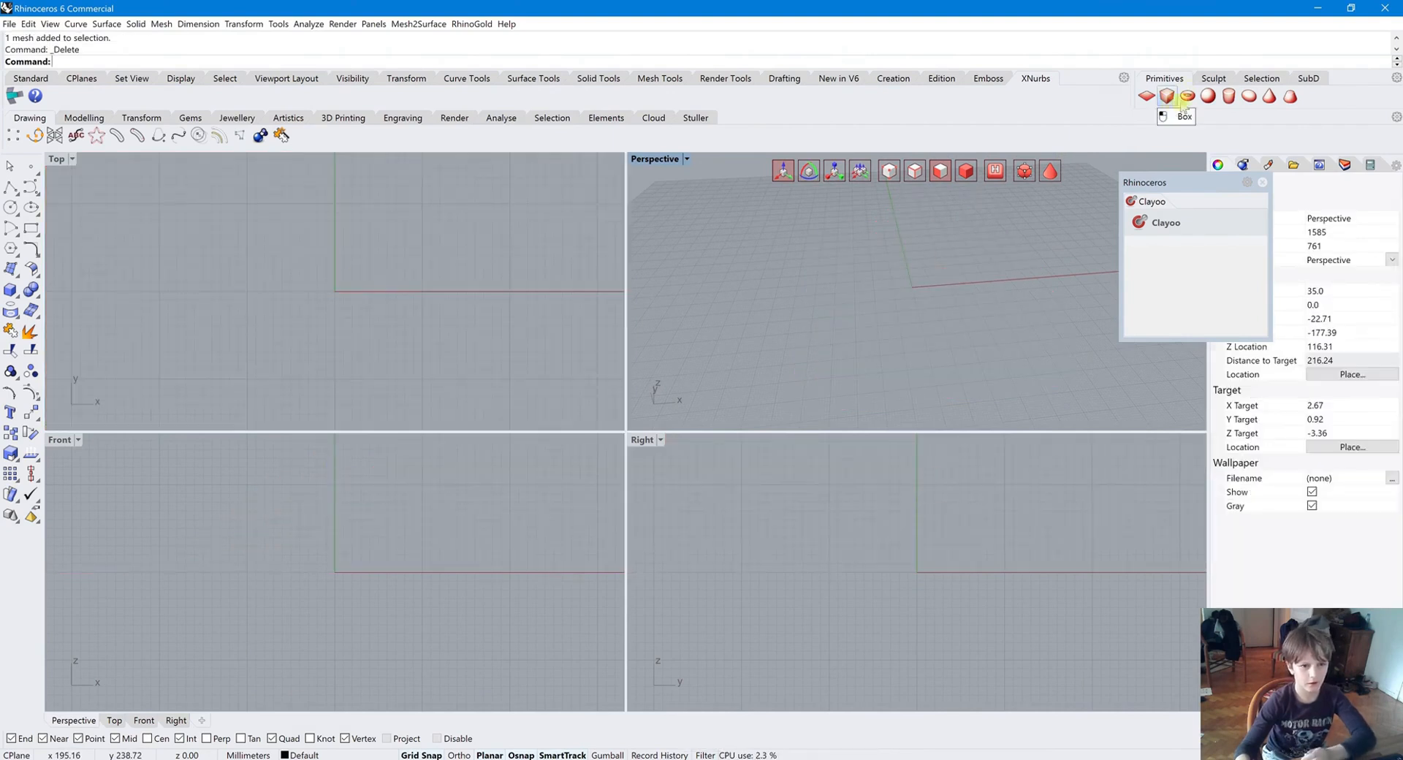
Step: Create a Clayoo box at the origin, enlarged along all three axes, with an increased number of segments
{"action": "left_click", "coordinate": [1166, 96]}
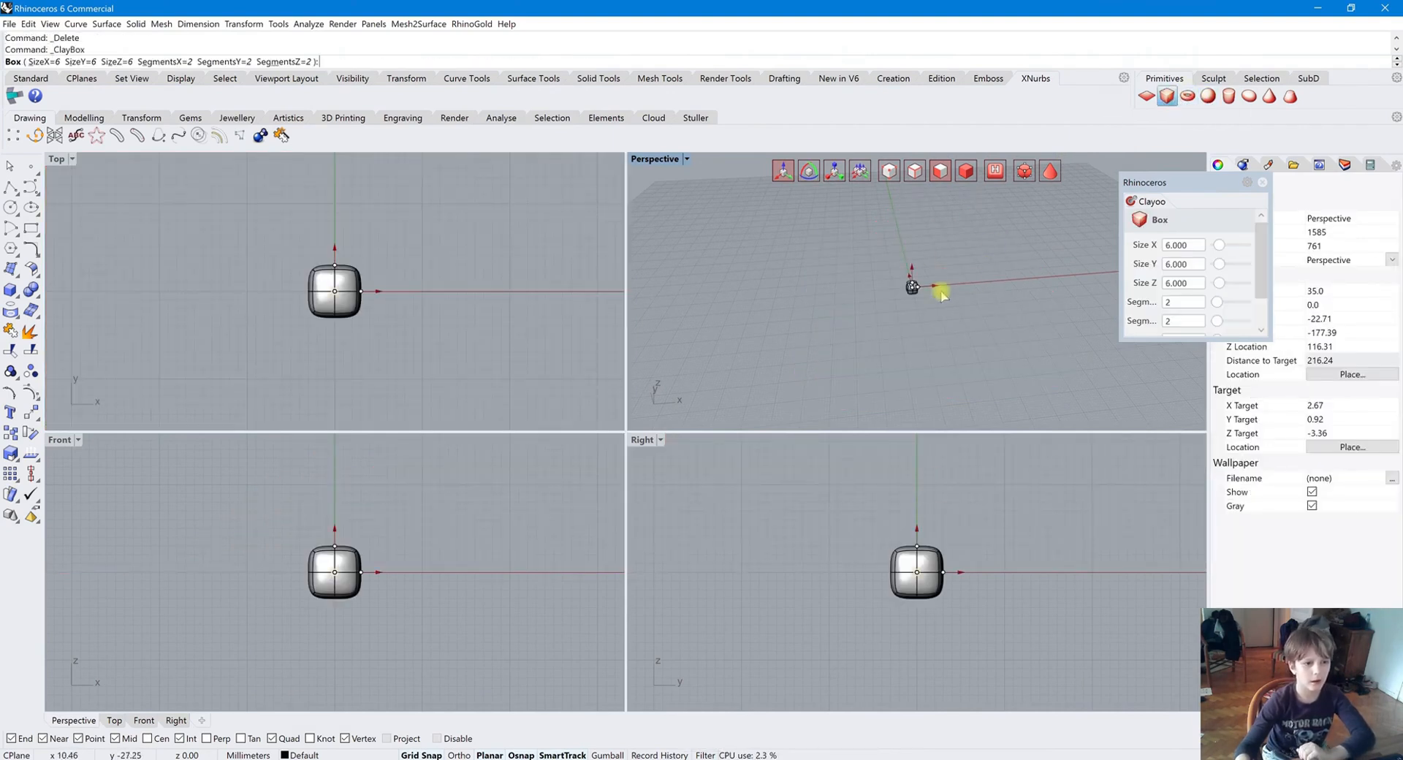
{"action": "left_click_drag", "start_coordinate": [930, 291], "coordinate": [949, 198]}
{"action": "left_click_drag", "start_coordinate": [1217, 302], "coordinate": [1230, 320]}
{"action": "left_click_drag", "start_coordinate": [1244, 264], "coordinate": [1018, 307]}
{"action": "right_click_drag", "start_coordinate": [1018, 307], "coordinate": [1210, 293]}
{"action": "scroll", "coordinate": [1220, 291], "scroll_direction": "down", "scroll_amount": 1}
{"action": "left_click_drag", "start_coordinate": [1218, 308], "coordinate": [1226, 305]}
{"action": "right_click_drag", "start_coordinate": [1011, 288], "coordinate": [989, 313]}
{"action": "key", "text": "Return"}
Step: Turn off Clayoo edit mode for the box
{"action": "scroll", "coordinate": [933, 225], "scroll_direction": "up", "scroll_amount": 6}
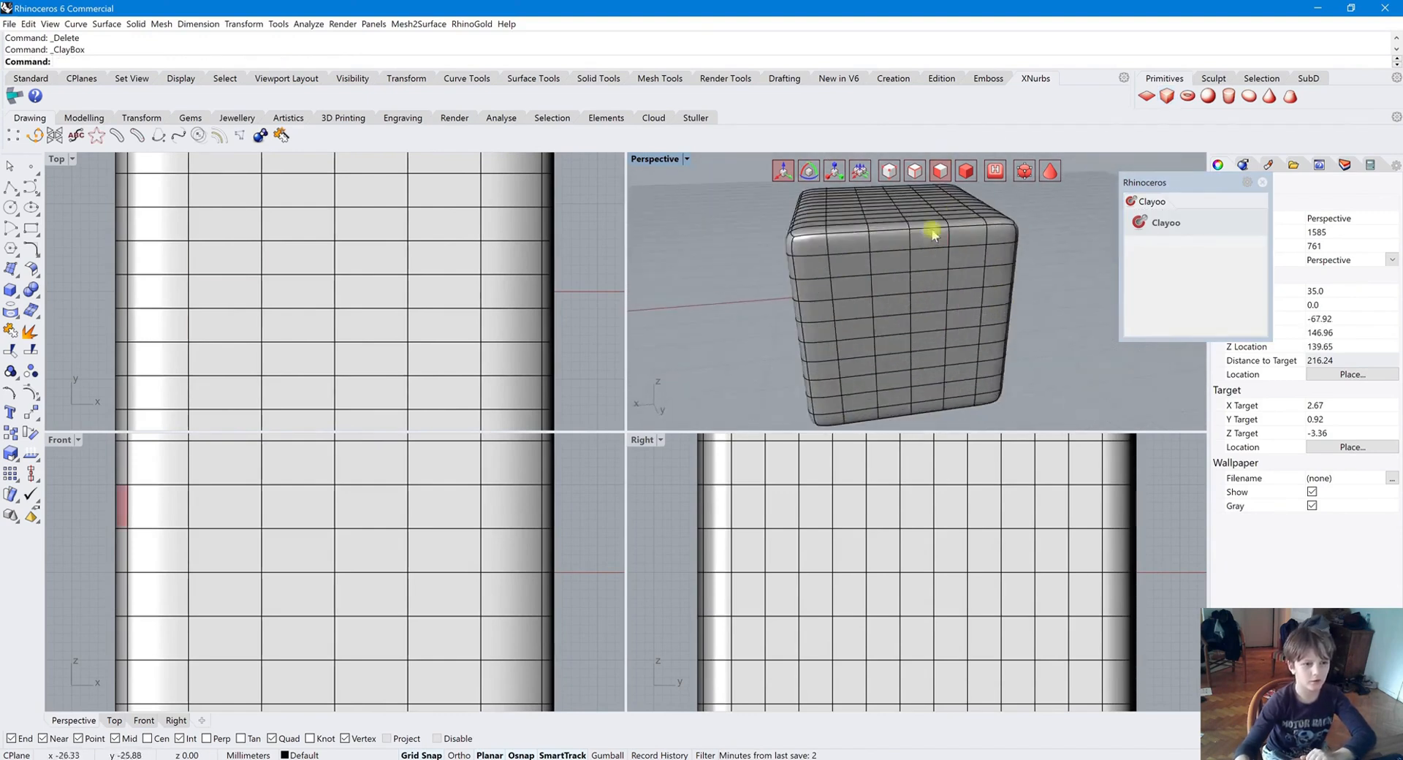
{"action": "scroll", "coordinate": [868, 264], "scroll_direction": "down", "scroll_amount": 7}
{"action": "right_click_drag", "start_coordinate": [942, 269], "coordinate": [879, 262]}
{"action": "scroll", "coordinate": [880, 263], "scroll_direction": "down", "scroll_amount": 2}
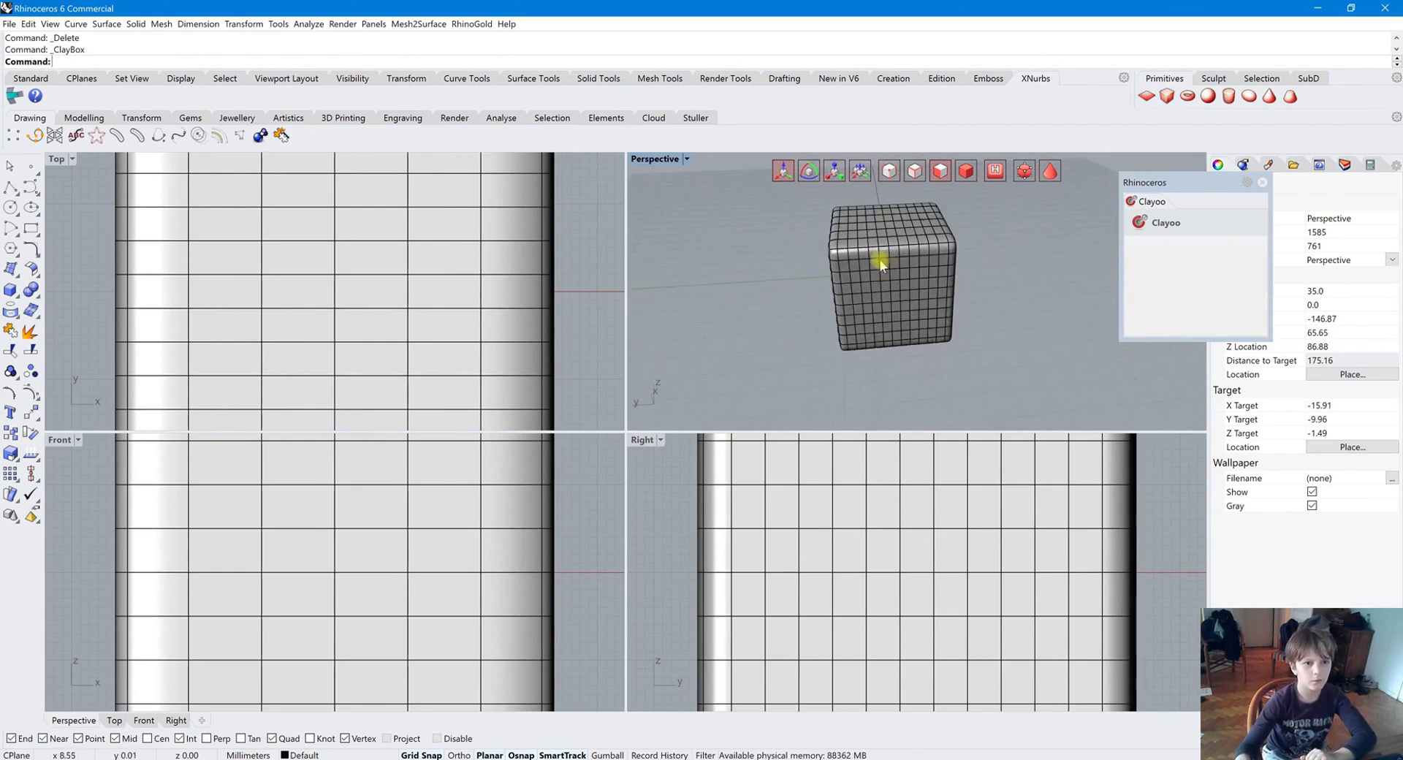
{"action": "scroll", "coordinate": [880, 262], "scroll_direction": "up", "scroll_amount": 2}
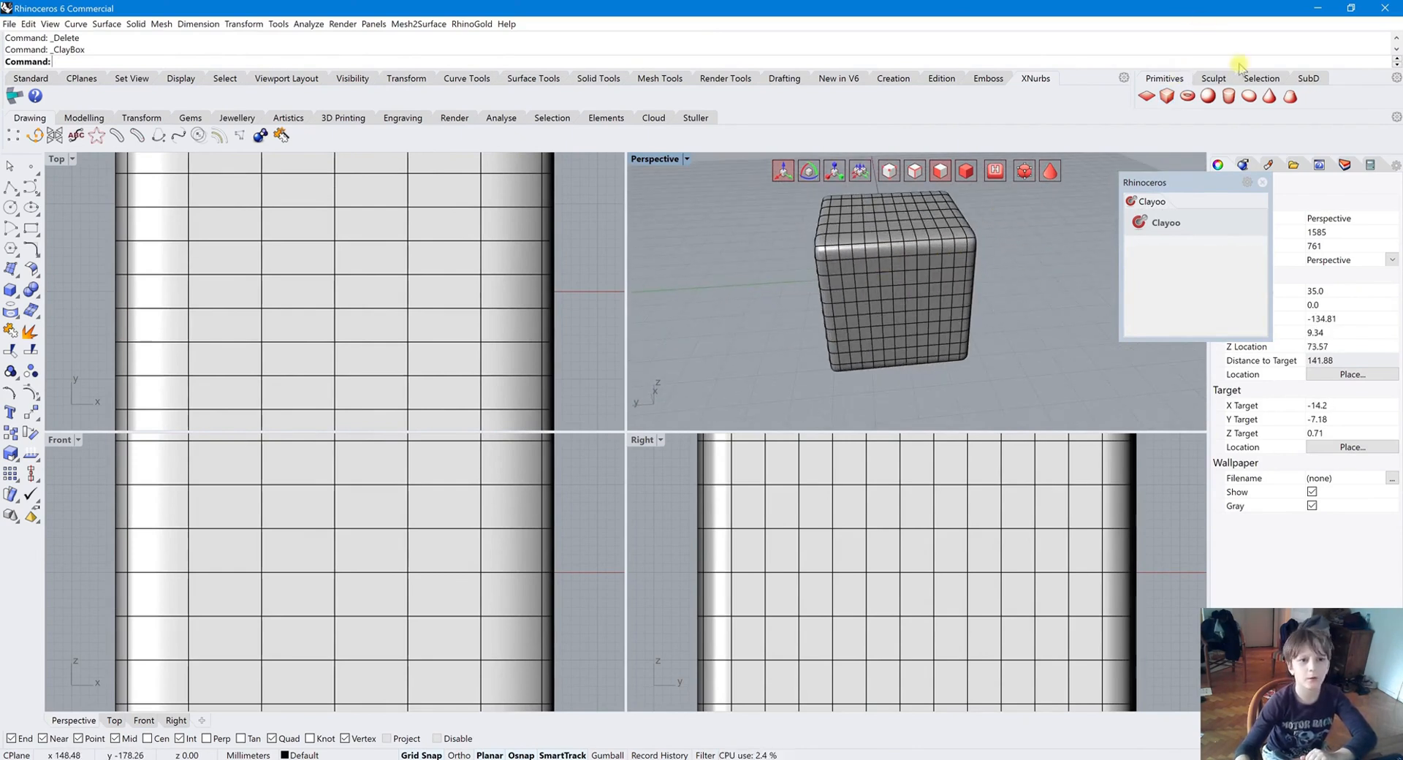
{"action": "left_click", "coordinate": [1214, 78]}
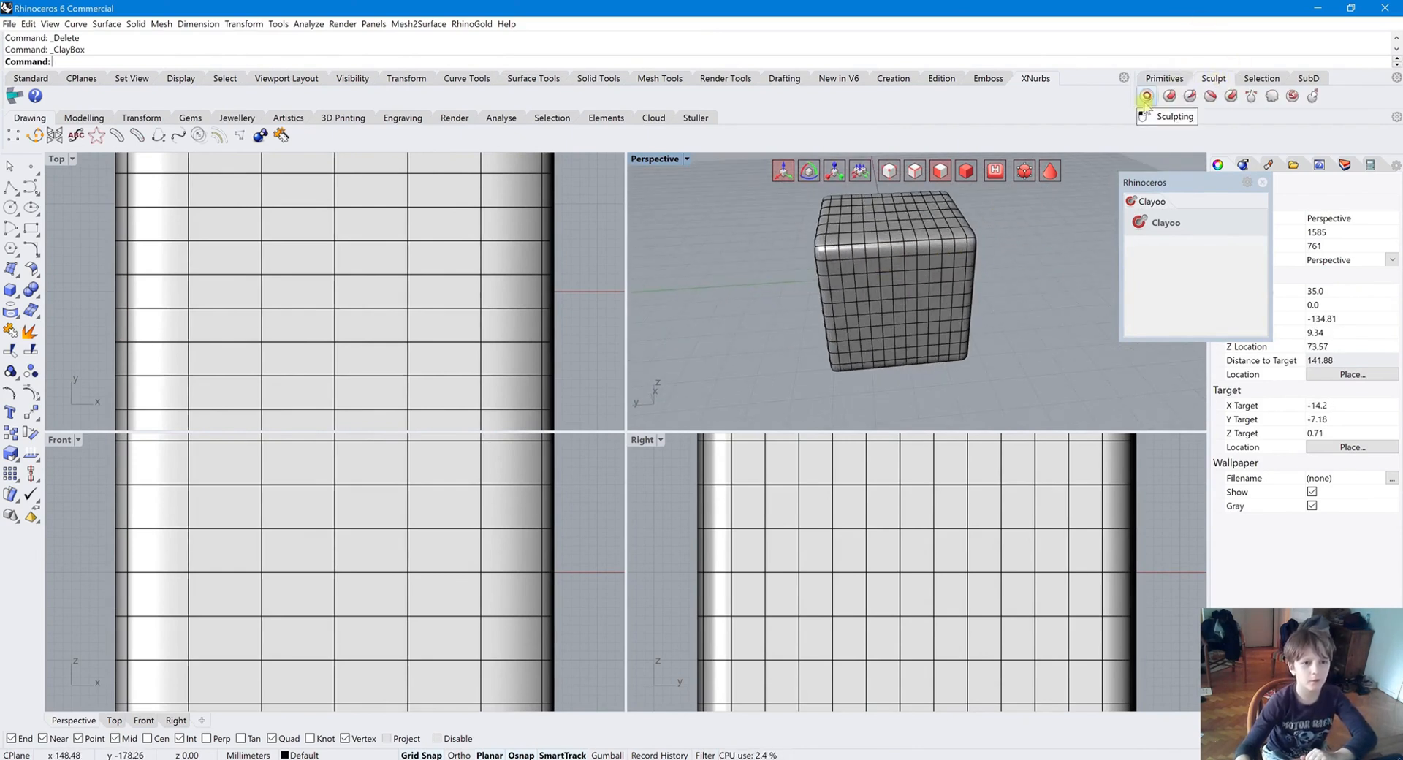
{"action": "left_click", "coordinate": [1308, 78]}
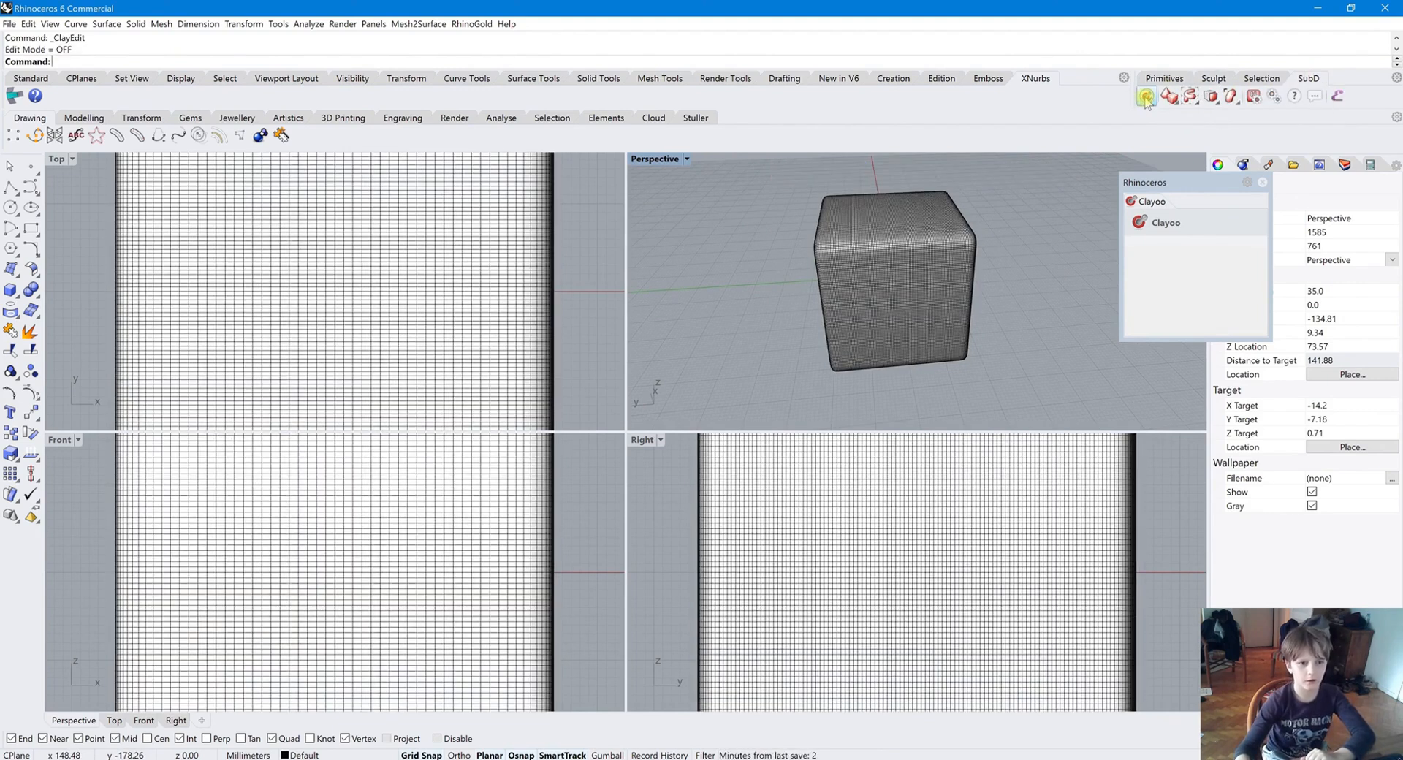
{"action": "scroll", "coordinate": [935, 280], "scroll_direction": "up", "scroll_amount": 2}
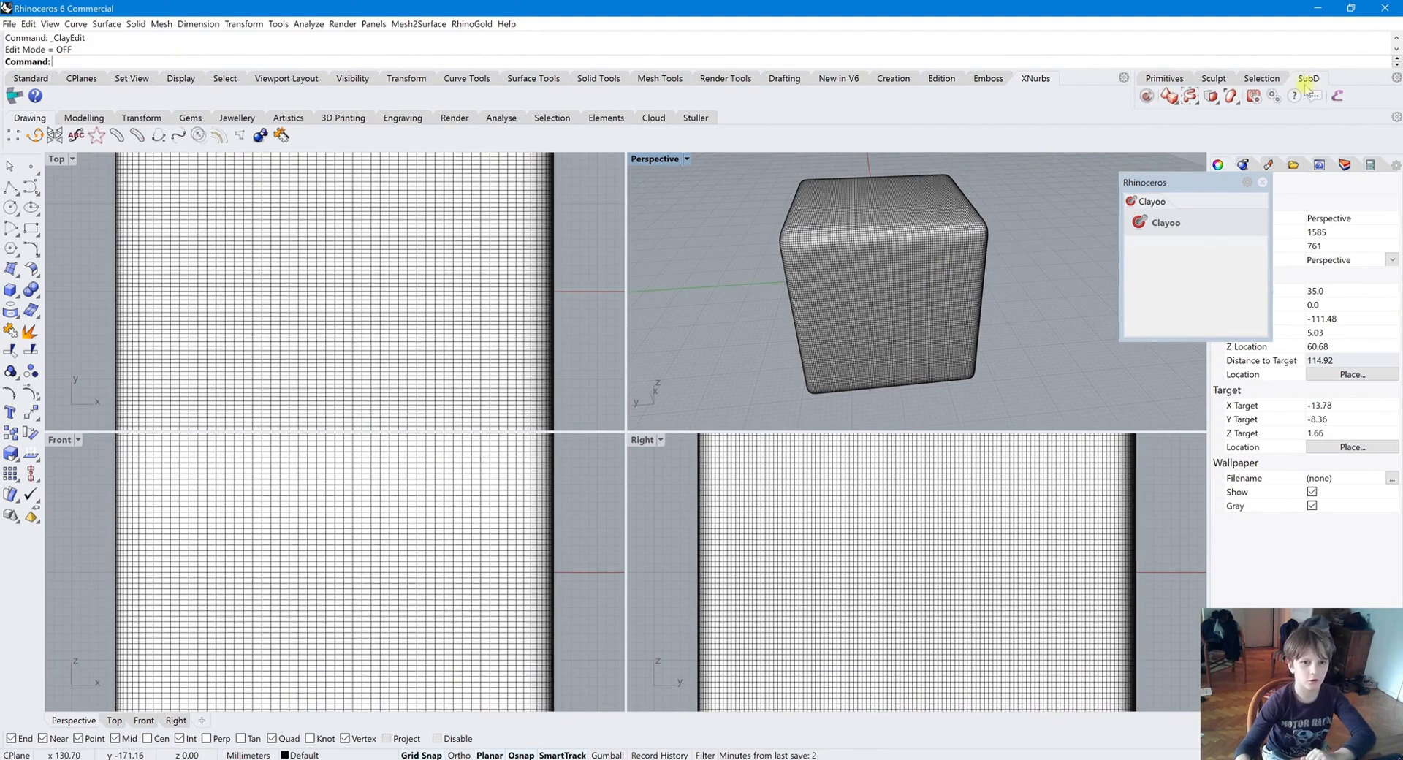
Step: Start sculpting the box and brush two raised eyes and a raised mouth onto one side face
{"action": "left_click", "coordinate": [1224, 79]}
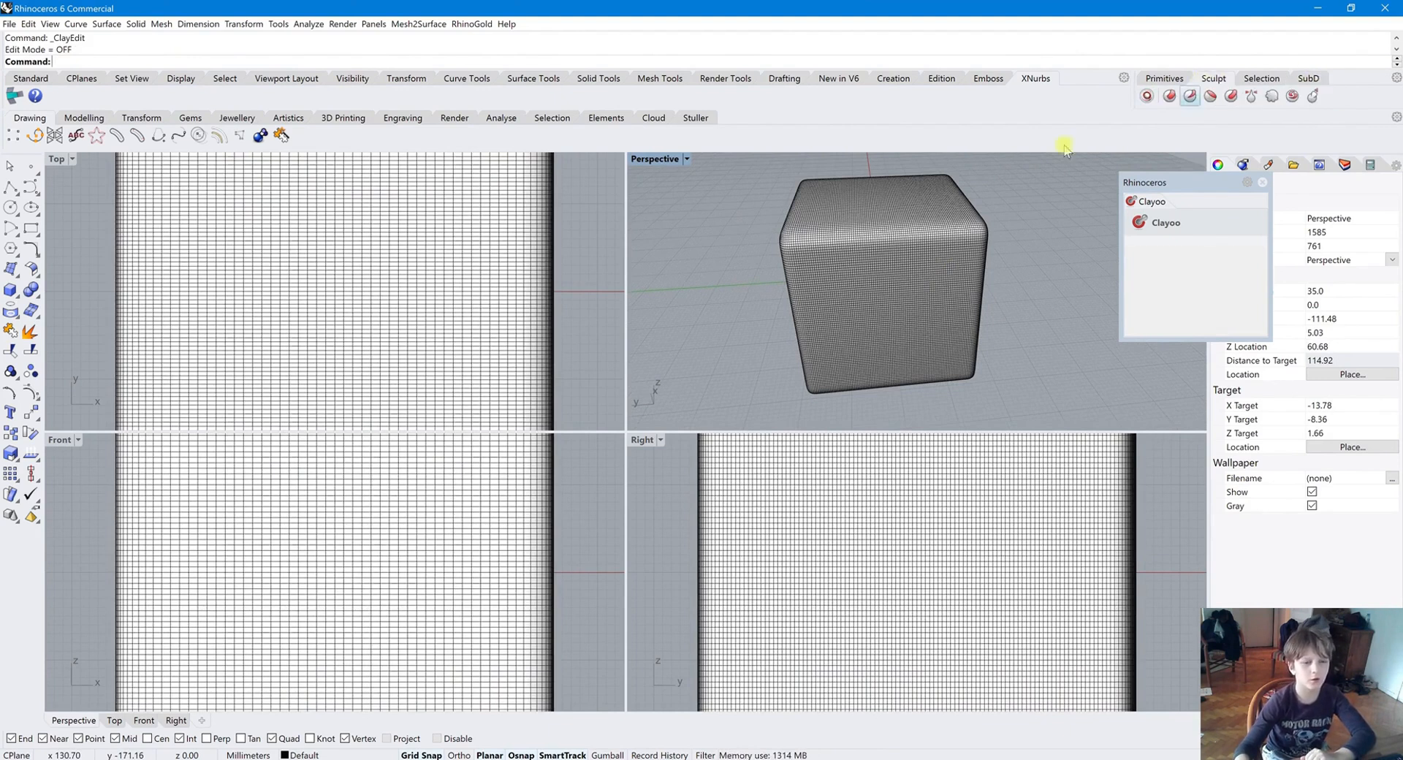
{"action": "left_click", "coordinate": [818, 346]}
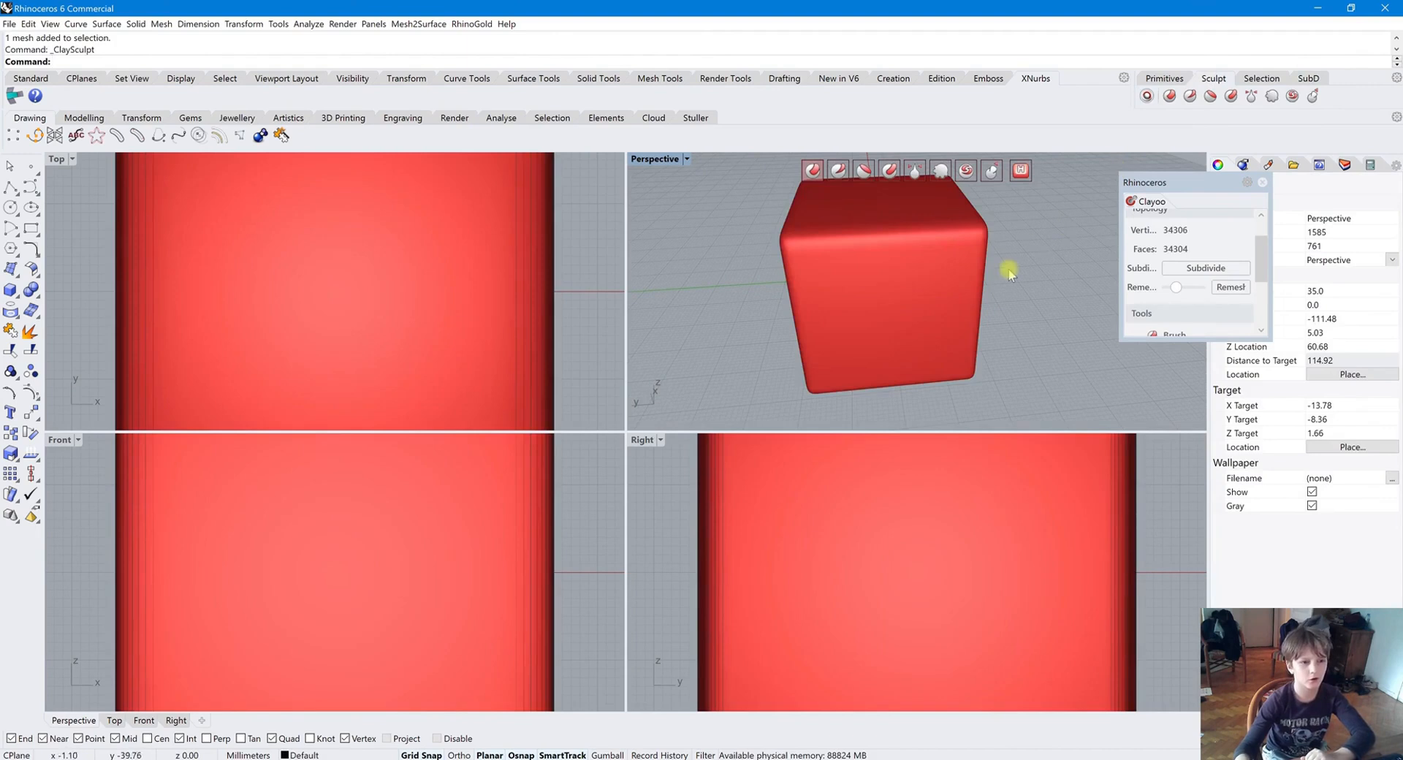
{"action": "right_click_drag", "start_coordinate": [1009, 274], "coordinate": [973, 219]}
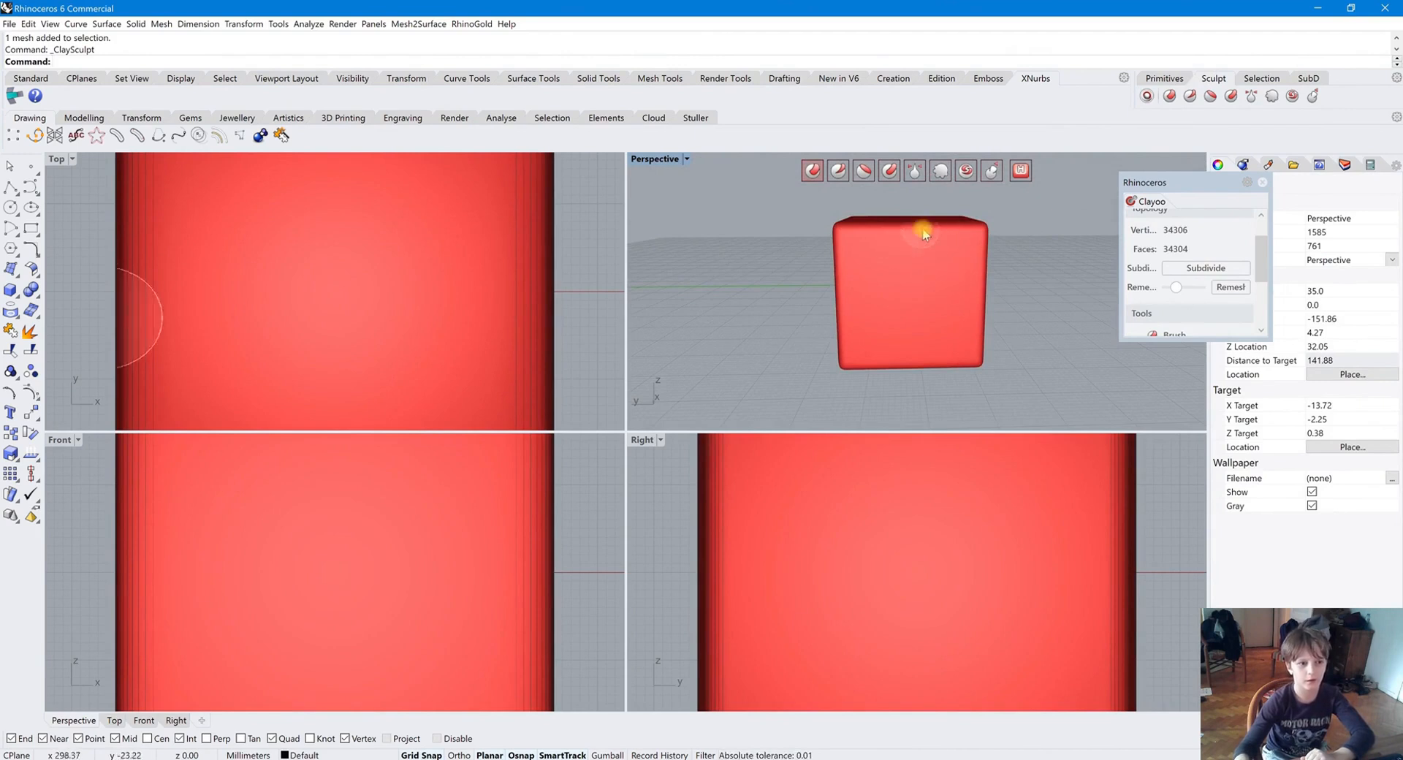
{"action": "left_click_drag", "start_coordinate": [870, 257], "coordinate": [866, 261]}
{"action": "left_click_drag", "start_coordinate": [953, 276], "coordinate": [950, 271]}
{"action": "mouse_move", "coordinate": [876, 315]}
{"action": "left_mouse_down"}
{"action": "mouse_move", "coordinate": [936, 323]}
{"action": "mouse_move", "coordinate": [866, 332]}
{"action": "mouse_move", "coordinate": [939, 314]}
{"action": "mouse_move", "coordinate": [854, 335]}
{"action": "mouse_move", "coordinate": [943, 315]}
{"action": "left_mouse_up"}
Step: Sculpt a curved crease into the side face next to the mouth and eyes, using the Crease brush with Negative enabled
{"action": "mouse_move", "coordinate": [1011, 271]}
{"action": "right_mouse_down"}
{"action": "mouse_move", "coordinate": [1074, 281]}
{"action": "mouse_move", "coordinate": [974, 300]}
{"action": "mouse_move", "coordinate": [917, 276]}
{"action": "mouse_move", "coordinate": [884, 233]}
{"action": "right_mouse_up"}
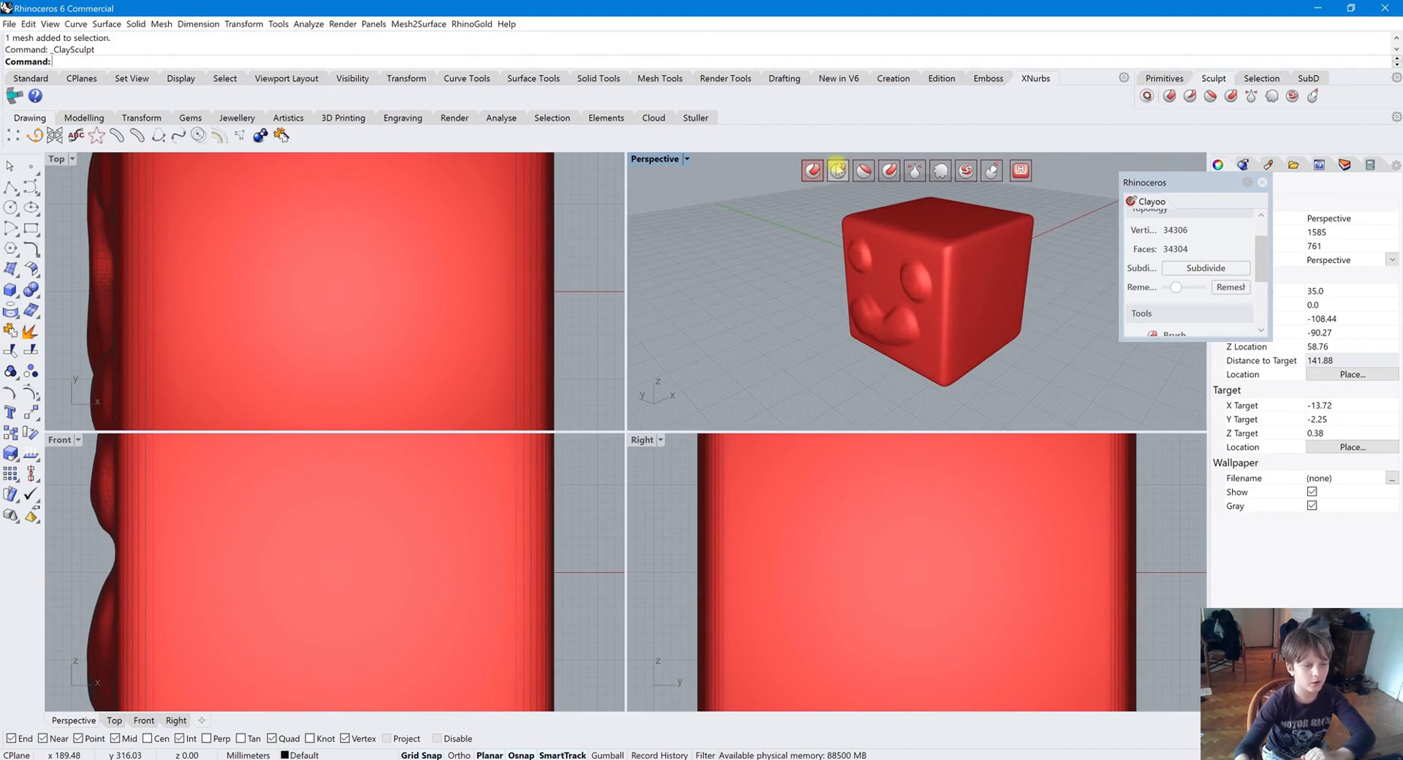
{"action": "scroll", "coordinate": [1243, 279], "scroll_direction": "down", "scroll_amount": 3}
{"action": "left_click", "coordinate": [1168, 279]}
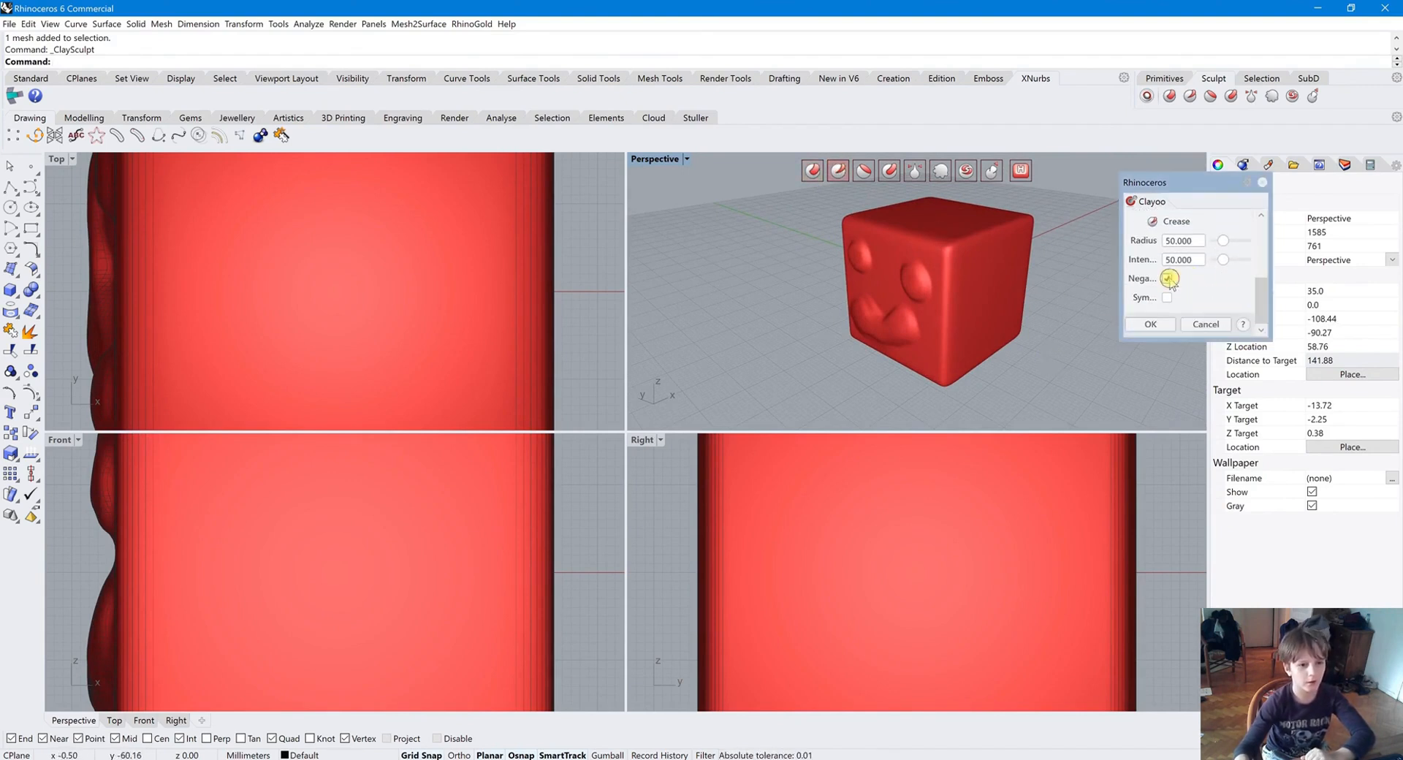
{"action": "right_click_drag", "start_coordinate": [1040, 337], "coordinate": [996, 315]}
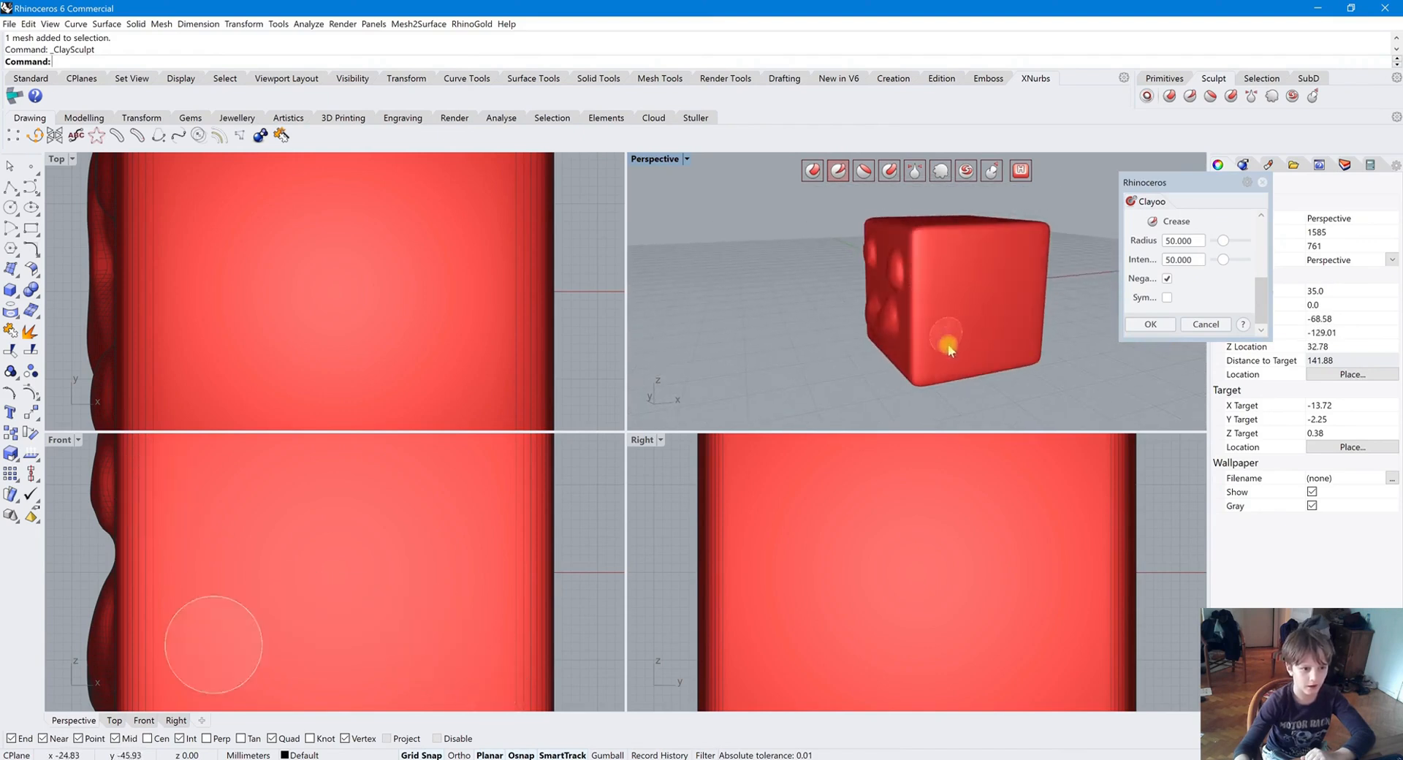
{"action": "mouse_move", "coordinate": [948, 335]}
{"action": "left_mouse_down"}
{"action": "mouse_move", "coordinate": [962, 245]}
{"action": "mouse_move", "coordinate": [932, 276]}
{"action": "mouse_move", "coordinate": [958, 336]}
{"action": "mouse_move", "coordinate": [926, 294]}
{"action": "mouse_move", "coordinate": [950, 237]}
{"action": "mouse_move", "coordinate": [945, 336]}
{"action": "mouse_move", "coordinate": [930, 300]}
{"action": "mouse_move", "coordinate": [941, 258]}
{"action": "left_mouse_up"}
Step: Sculpt a matching curved crease into the opposite side face with the negative Crease brush
{"action": "mouse_move", "coordinate": [941, 258]}
{"action": "right_mouse_down"}
{"action": "mouse_move", "coordinate": [857, 301]}
{"action": "mouse_move", "coordinate": [1079, 315]}
{"action": "right_mouse_up"}
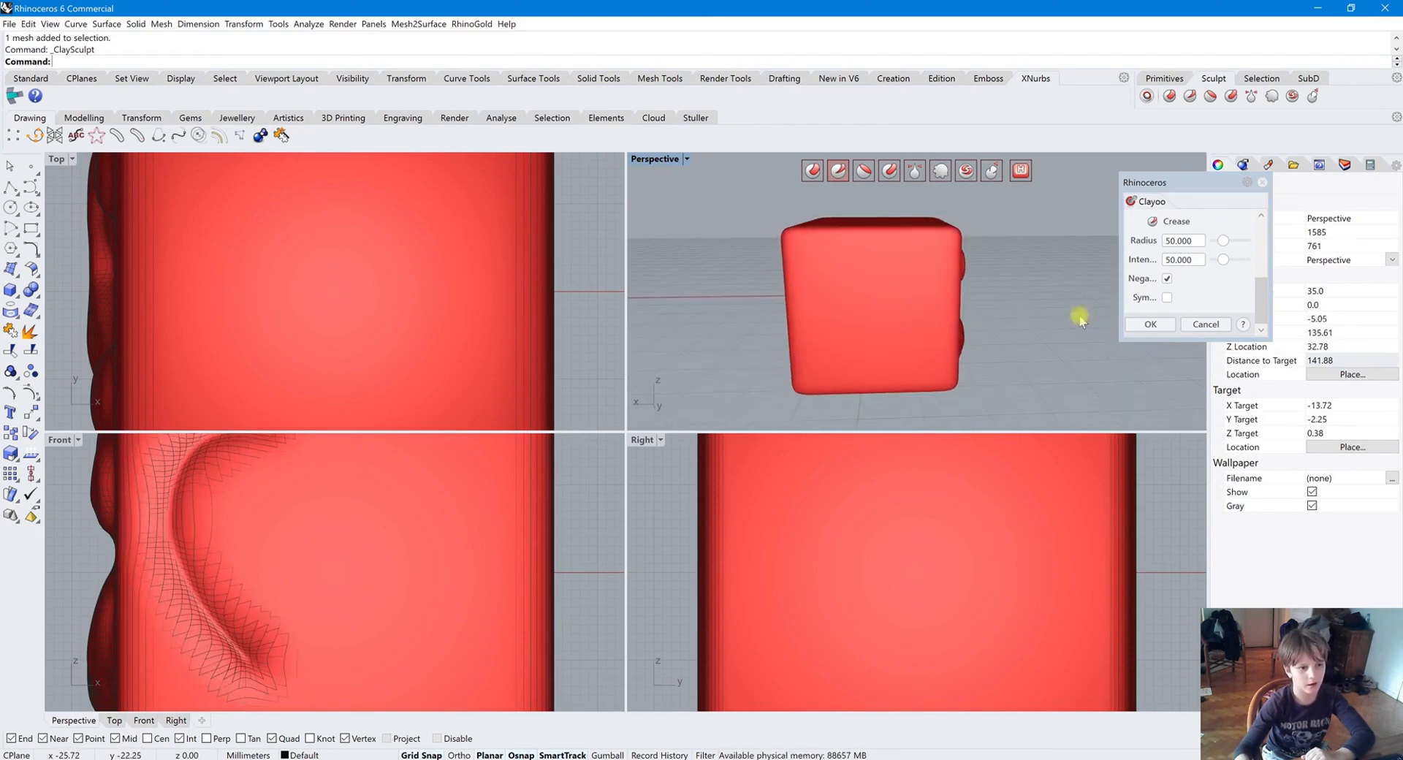
{"action": "mouse_move", "coordinate": [897, 252]}
{"action": "left_mouse_down"}
{"action": "mouse_move", "coordinate": [921, 345]}
{"action": "mouse_move", "coordinate": [934, 270]}
{"action": "mouse_move", "coordinate": [902, 369]}
{"action": "mouse_move", "coordinate": [907, 257]}
{"action": "mouse_move", "coordinate": [932, 291]}
{"action": "mouse_move", "coordinate": [902, 353]}
{"action": "left_mouse_up"}
{"action": "left_click_drag", "start_coordinate": [933, 311], "coordinate": [931, 333]}
Step: Crease a line along the mouth on the cube's face
{"action": "right_click_drag", "start_coordinate": [913, 251], "coordinate": [1002, 314]}
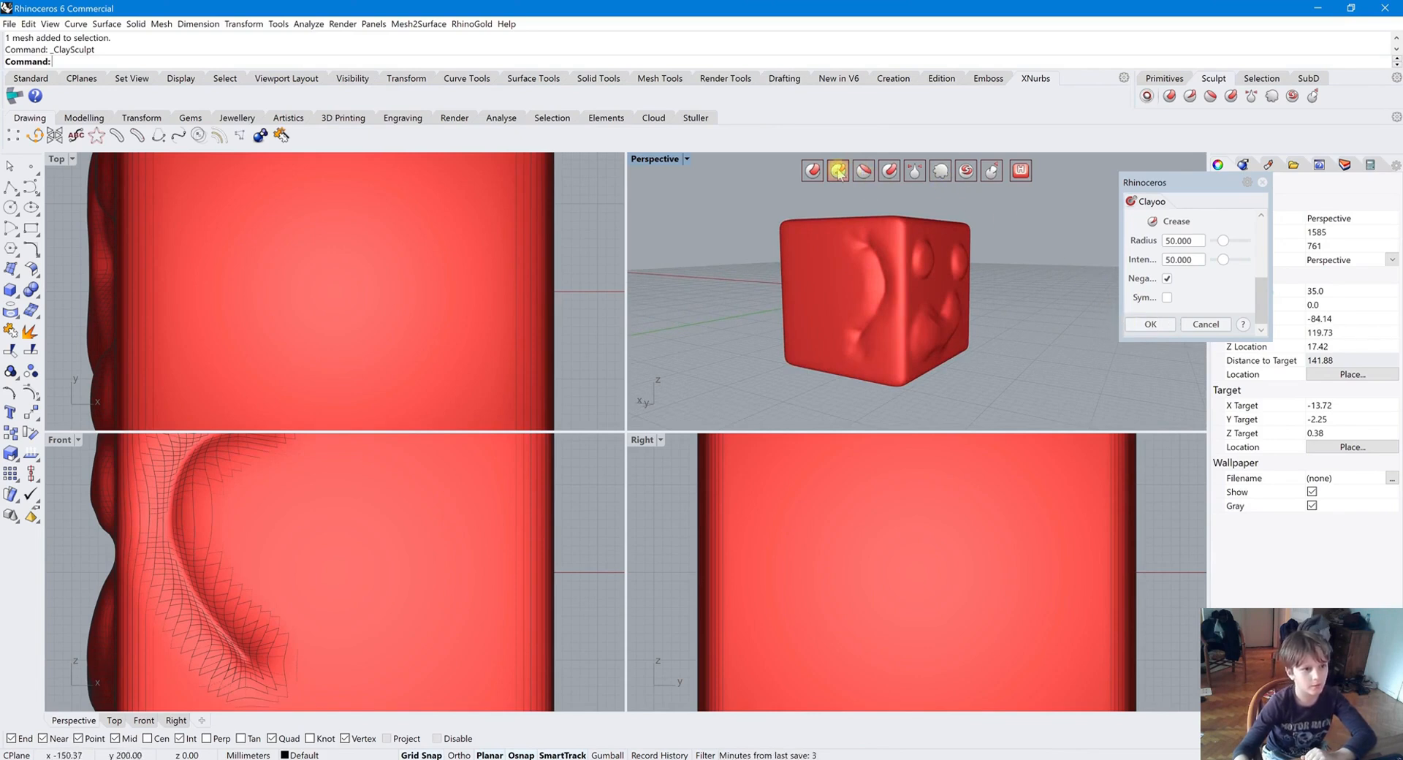
{"action": "mouse_move", "coordinate": [955, 293]}
{"action": "right_mouse_down"}
{"action": "mouse_move", "coordinate": [901, 304]}
{"action": "mouse_move", "coordinate": [889, 282]}
{"action": "mouse_move", "coordinate": [870, 318]}
{"action": "right_mouse_up"}
{"action": "mouse_move", "coordinate": [872, 319]}
{"action": "left_mouse_down"}
{"action": "mouse_move", "coordinate": [927, 299]}
{"action": "mouse_move", "coordinate": [863, 321]}
{"action": "mouse_move", "coordinate": [896, 314]}
{"action": "mouse_move", "coordinate": [886, 334]}
{"action": "left_mouse_up"}
Step: Flatten the cube's corners with the Flatten brush at radius 50 and intensity 50
{"action": "mouse_move", "coordinate": [887, 334]}
{"action": "right_mouse_down"}
{"action": "mouse_move", "coordinate": [814, 385]}
{"action": "mouse_move", "coordinate": [900, 394]}
{"action": "mouse_move", "coordinate": [808, 401]}
{"action": "right_mouse_up"}
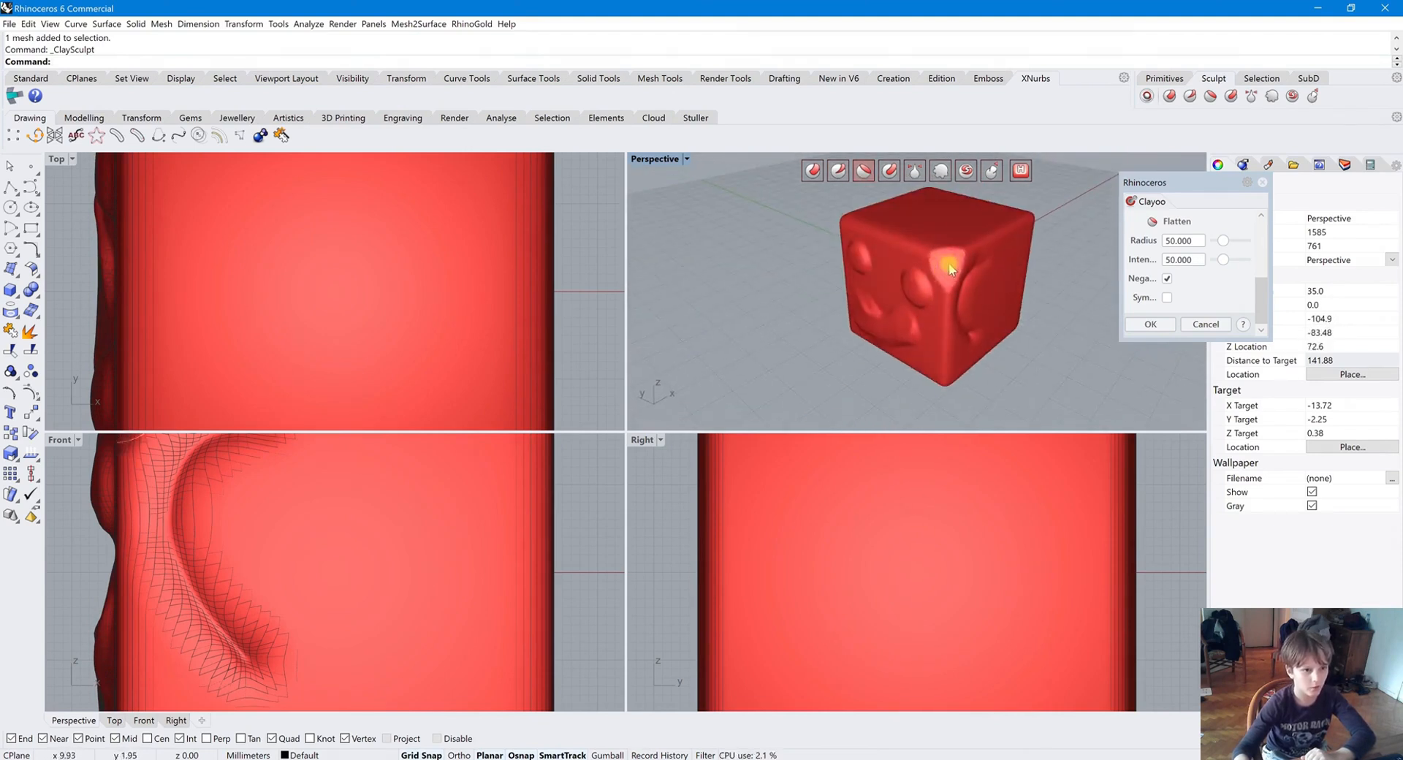
{"action": "mouse_move", "coordinate": [868, 314]}
{"action": "right_mouse_down"}
{"action": "mouse_move", "coordinate": [899, 298]}
{"action": "mouse_move", "coordinate": [874, 276]}
{"action": "mouse_move", "coordinate": [936, 314]}
{"action": "mouse_move", "coordinate": [897, 343]}
{"action": "mouse_move", "coordinate": [971, 328]}
{"action": "mouse_move", "coordinate": [955, 285]}
{"action": "right_mouse_up"}
{"action": "mouse_move", "coordinate": [936, 333]}
{"action": "right_mouse_down"}
{"action": "mouse_move", "coordinate": [943, 265]}
{"action": "mouse_move", "coordinate": [864, 259]}
{"action": "mouse_move", "coordinate": [852, 298]}
{"action": "mouse_move", "coordinate": [880, 316]}
{"action": "mouse_move", "coordinate": [874, 291]}
{"action": "right_mouse_up"}
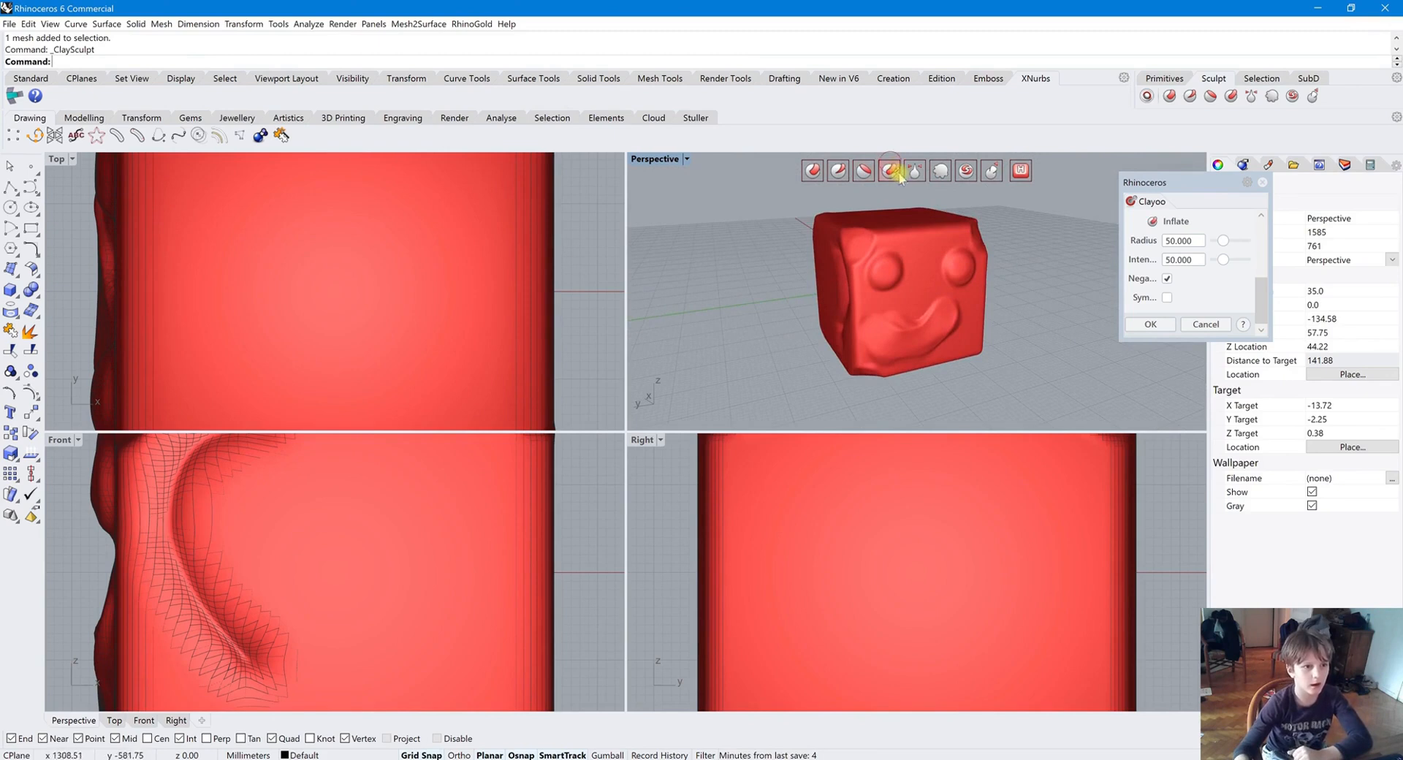
Step: Sculpt irregular areas across the cube's top face with the Inflate brush in negative mode
{"action": "right_click_drag", "start_coordinate": [906, 235], "coordinate": [930, 250]}
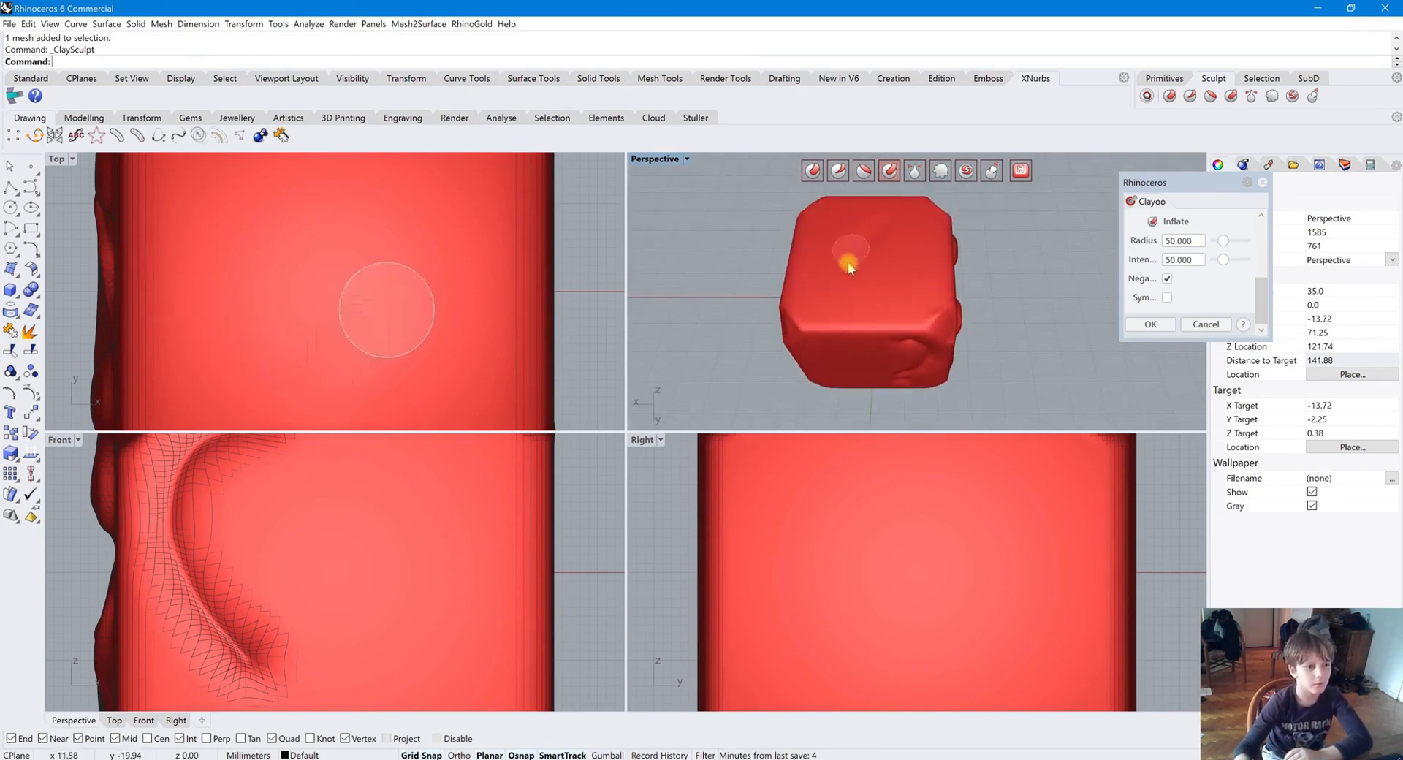
{"action": "mouse_move", "coordinate": [818, 306]}
{"action": "left_mouse_down"}
{"action": "mouse_move", "coordinate": [887, 220]}
{"action": "mouse_move", "coordinate": [836, 298]}
{"action": "mouse_move", "coordinate": [911, 256]}
{"action": "mouse_move", "coordinate": [836, 215]}
{"action": "left_mouse_up"}
{"action": "right_click_drag", "start_coordinate": [836, 216], "coordinate": [918, 334]}
{"action": "mouse_move", "coordinate": [918, 334]}
{"action": "left_mouse_down"}
{"action": "mouse_move", "coordinate": [906, 314]}
{"action": "mouse_move", "coordinate": [883, 390]}
{"action": "mouse_move", "coordinate": [924, 343]}
{"action": "left_mouse_up"}
{"action": "right_click_drag", "start_coordinate": [924, 344], "coordinate": [846, 220]}
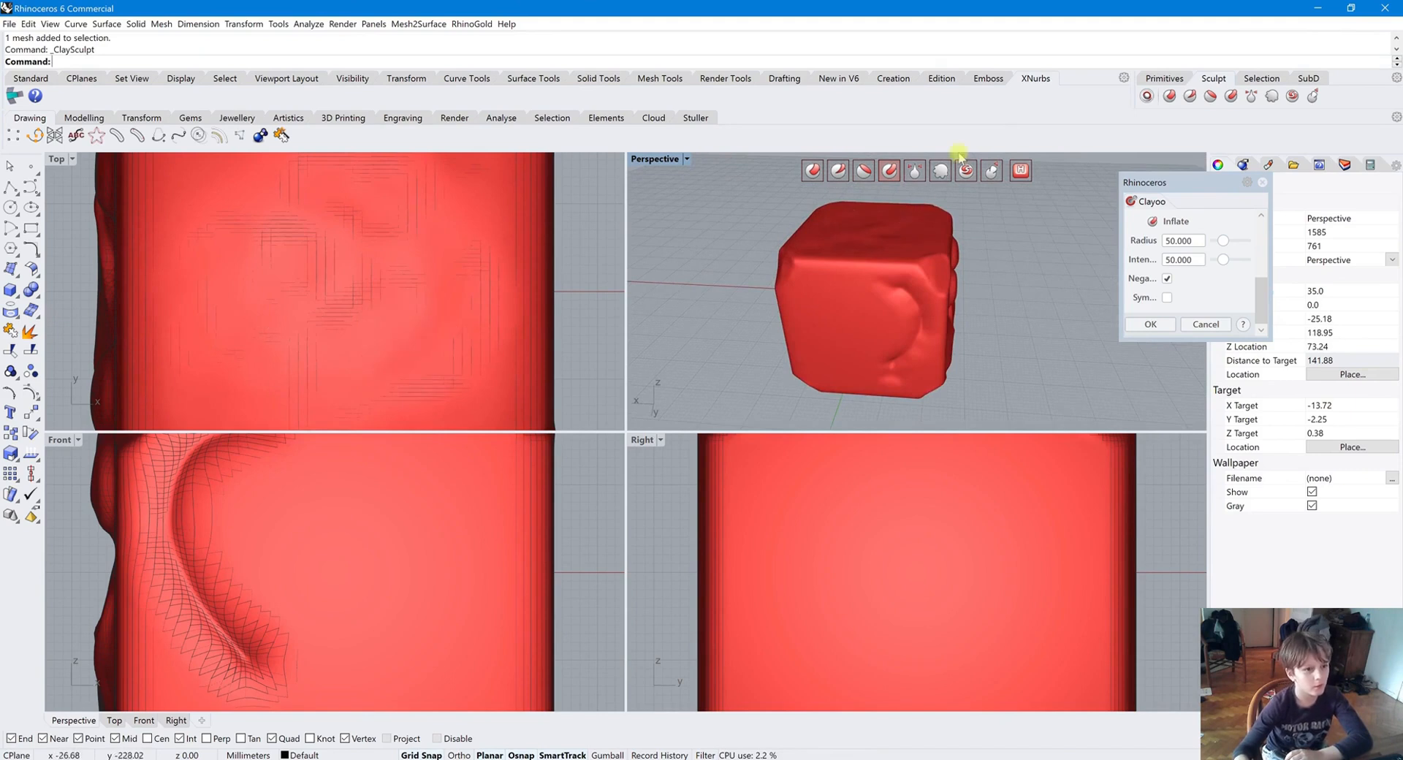
Step: Apply the Pinch brush in negative mode along the cube's upper edge above the side crease
{"action": "left_click", "coordinate": [914, 170]}
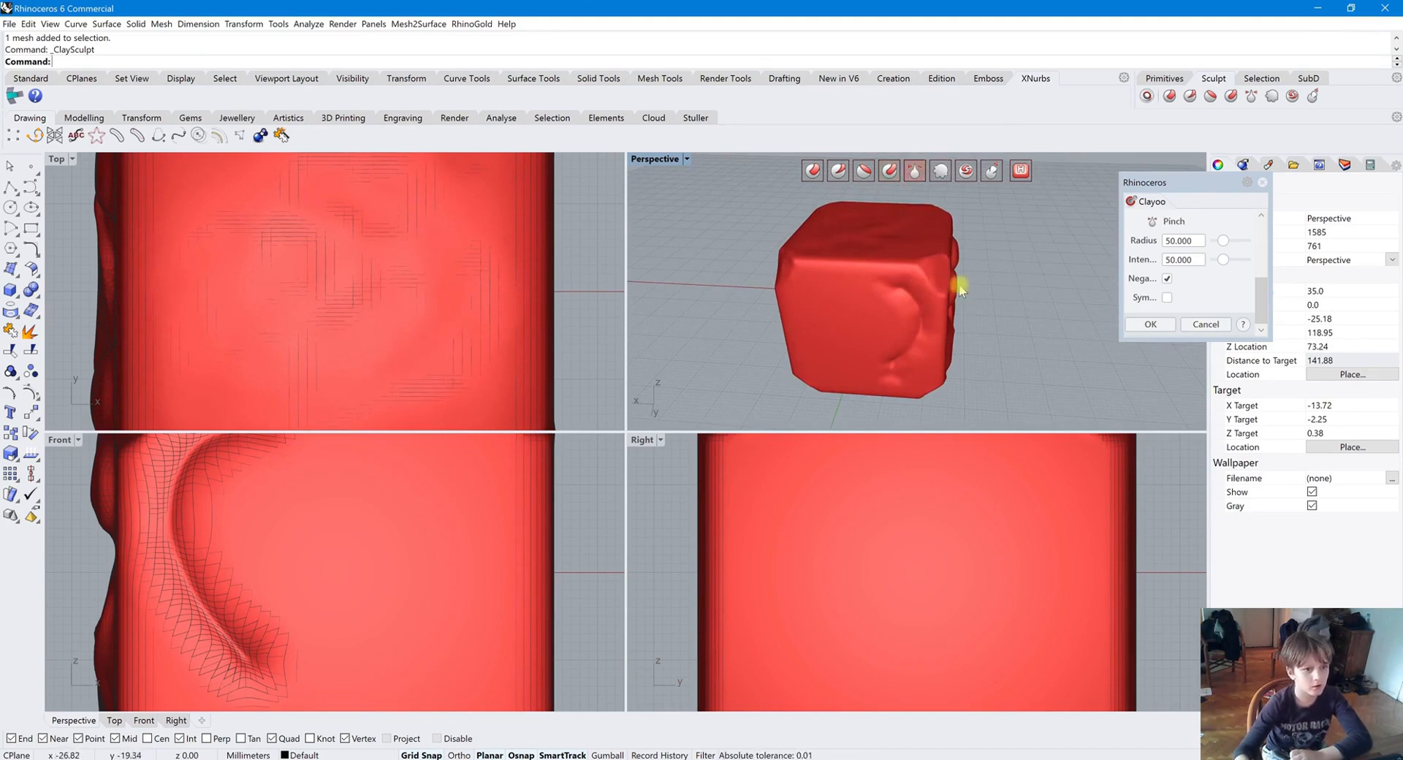
{"action": "scroll", "coordinate": [931, 252], "scroll_direction": "up", "scroll_amount": 5}
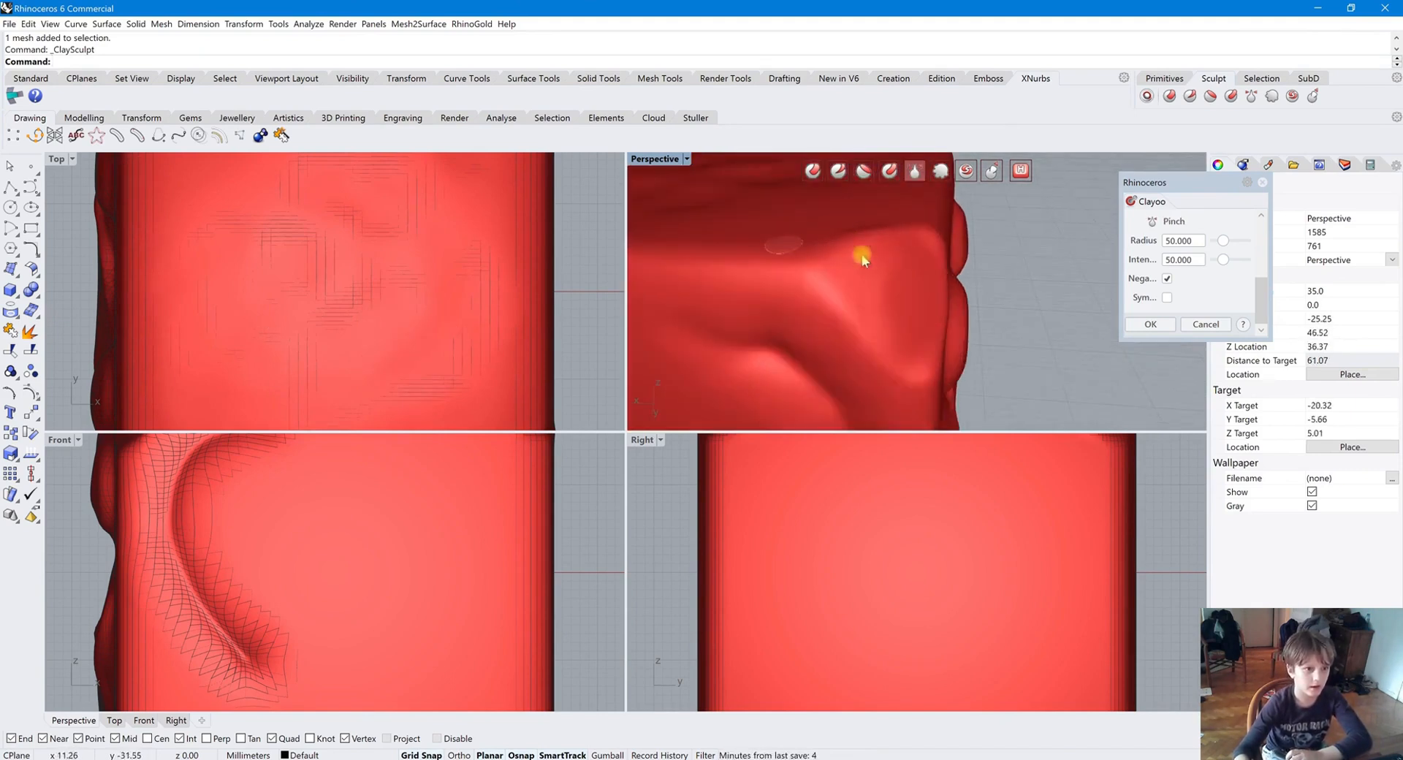
{"action": "right_click_drag", "start_coordinate": [862, 257], "coordinate": [839, 261]}
{"action": "mouse_move", "coordinate": [905, 294]}
{"action": "right_mouse_down"}
{"action": "mouse_move", "coordinate": [874, 304]}
{"action": "mouse_move", "coordinate": [870, 273]}
{"action": "mouse_move", "coordinate": [918, 307]}
{"action": "mouse_move", "coordinate": [908, 331]}
{"action": "right_mouse_up"}
Step: Try to sculpt a nose between the eyes with the negative Brush tool, and undo it
{"action": "left_click", "coordinate": [812, 170]}
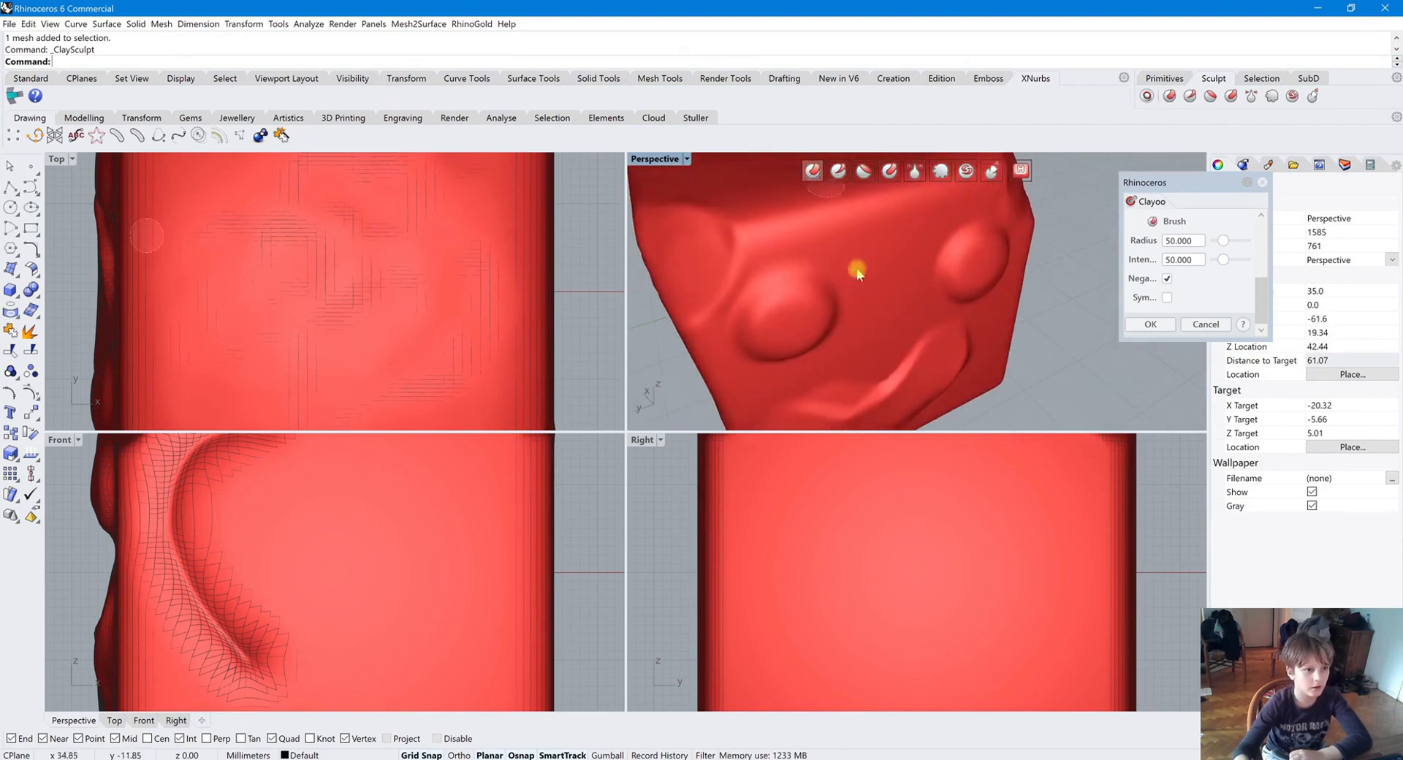
{"action": "right_click_drag", "start_coordinate": [859, 273], "coordinate": [867, 261]}
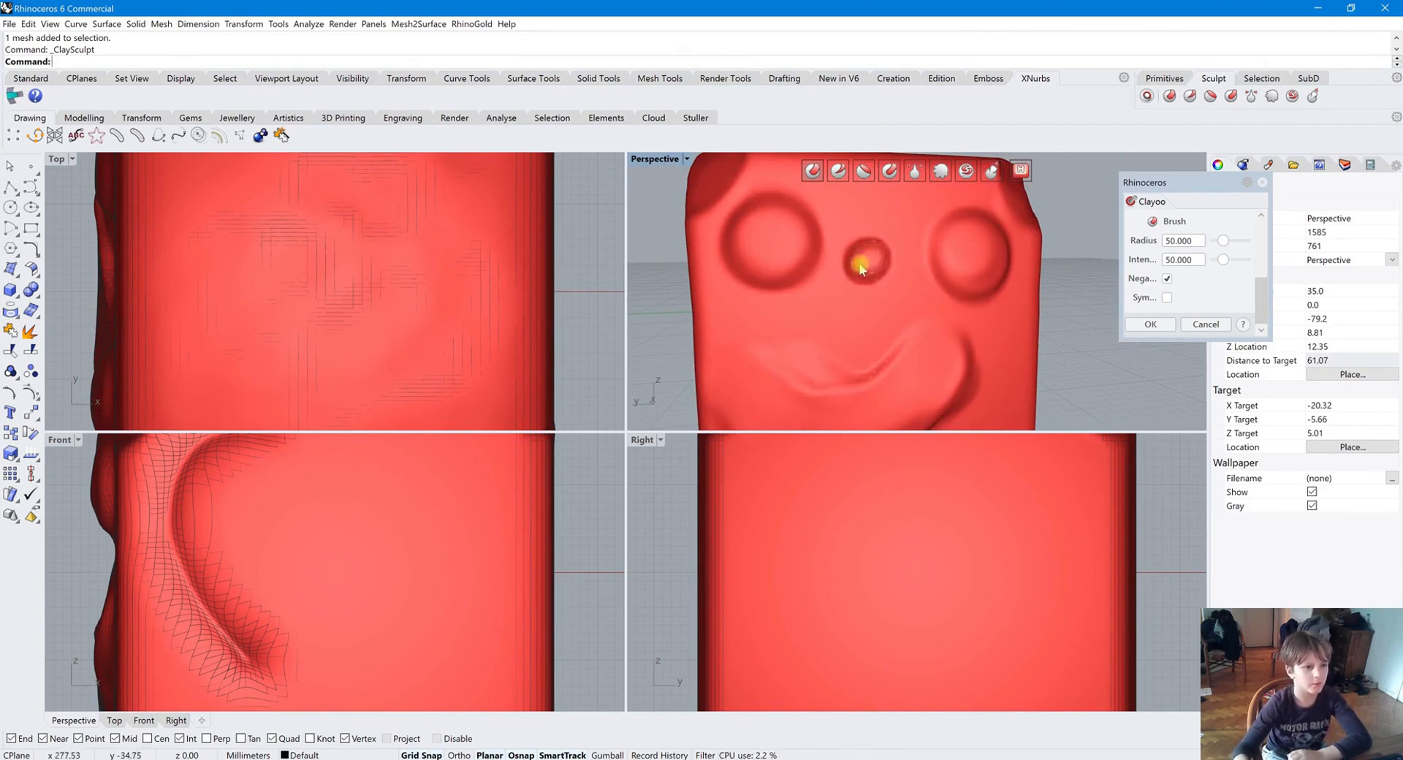
{"action": "right_click_drag", "start_coordinate": [839, 323], "coordinate": [822, 348]}
{"action": "key", "text": "ctrl+z"}
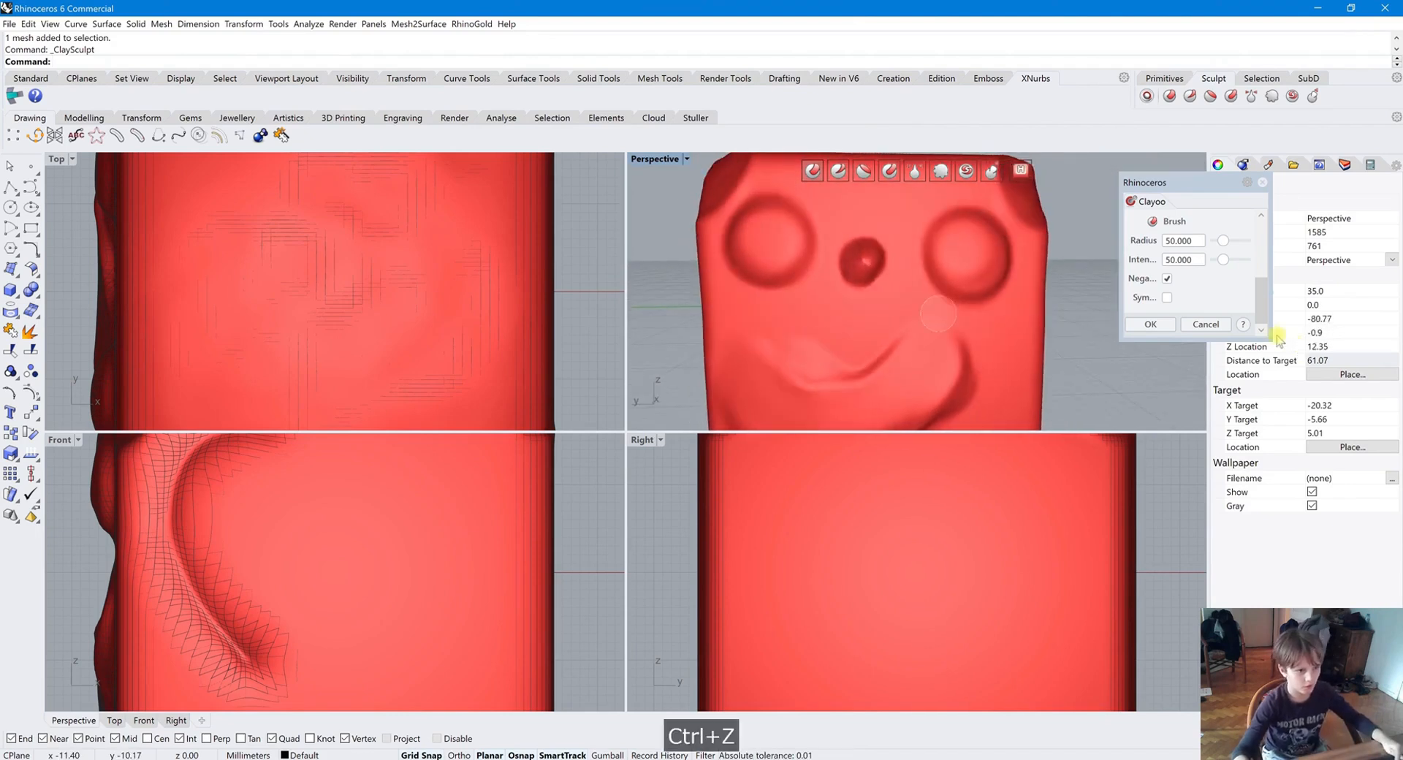
Step: Disable Negative and brush a raised nose onto the face between the two eyes
{"action": "left_click", "coordinate": [1166, 279]}
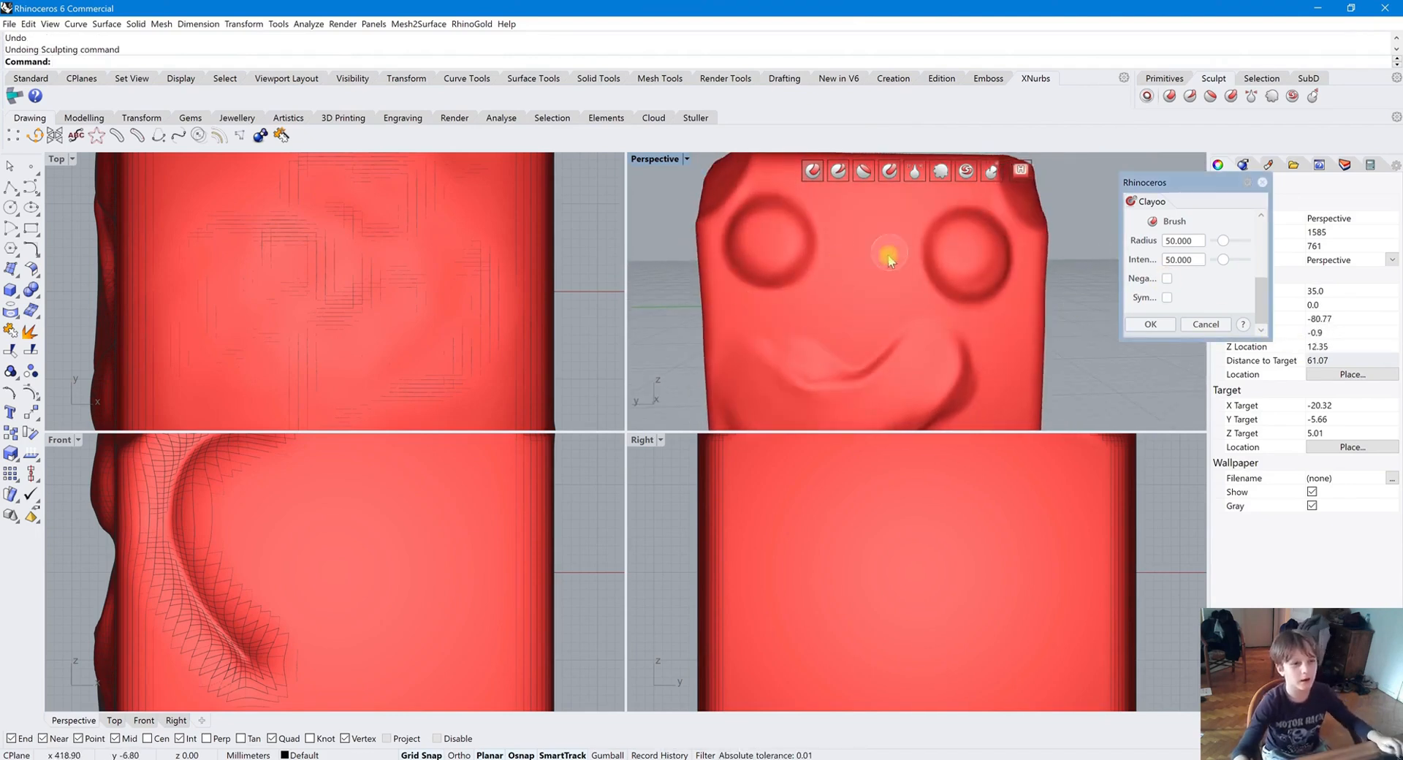
{"action": "left_click", "coordinate": [869, 281]}
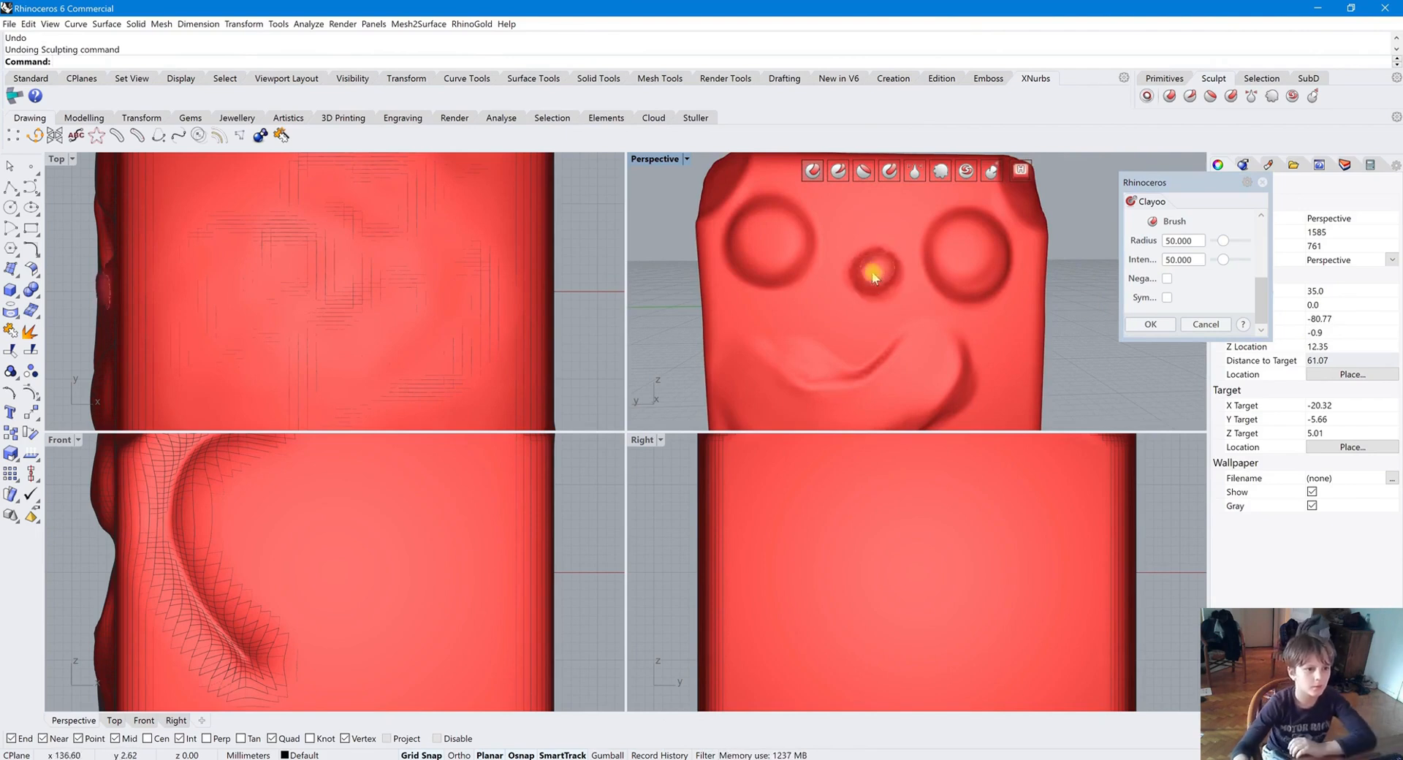
Step: Refine the nose on the face into a point, and switch to the Smooth brush for the area beside the side crease
{"action": "mouse_move", "coordinate": [882, 274]}
{"action": "right_mouse_down"}
{"action": "mouse_move", "coordinate": [1008, 304]}
{"action": "mouse_move", "coordinate": [980, 314]}
{"action": "mouse_move", "coordinate": [898, 296]}
{"action": "right_mouse_up"}
{"action": "left_click", "coordinate": [914, 173]}
{"action": "mouse_move", "coordinate": [886, 225]}
{"action": "right_mouse_down"}
{"action": "mouse_move", "coordinate": [864, 284]}
{"action": "mouse_move", "coordinate": [779, 307]}
{"action": "mouse_move", "coordinate": [823, 330]}
{"action": "mouse_move", "coordinate": [864, 287]}
{"action": "mouse_move", "coordinate": [931, 342]}
{"action": "mouse_move", "coordinate": [968, 329]}
{"action": "mouse_move", "coordinate": [821, 320]}
{"action": "mouse_move", "coordinate": [862, 306]}
{"action": "mouse_move", "coordinate": [884, 277]}
{"action": "mouse_move", "coordinate": [909, 291]}
{"action": "right_mouse_up"}
{"action": "left_click", "coordinate": [941, 170]}
{"action": "scroll", "coordinate": [903, 307], "scroll_direction": "up", "scroll_amount": 2}
{"action": "mouse_move", "coordinate": [931, 331]}
{"action": "right_mouse_down"}
{"action": "mouse_move", "coordinate": [953, 267]}
{"action": "mouse_move", "coordinate": [927, 278]}
{"action": "mouse_move", "coordinate": [977, 251]}
{"action": "right_mouse_up"}
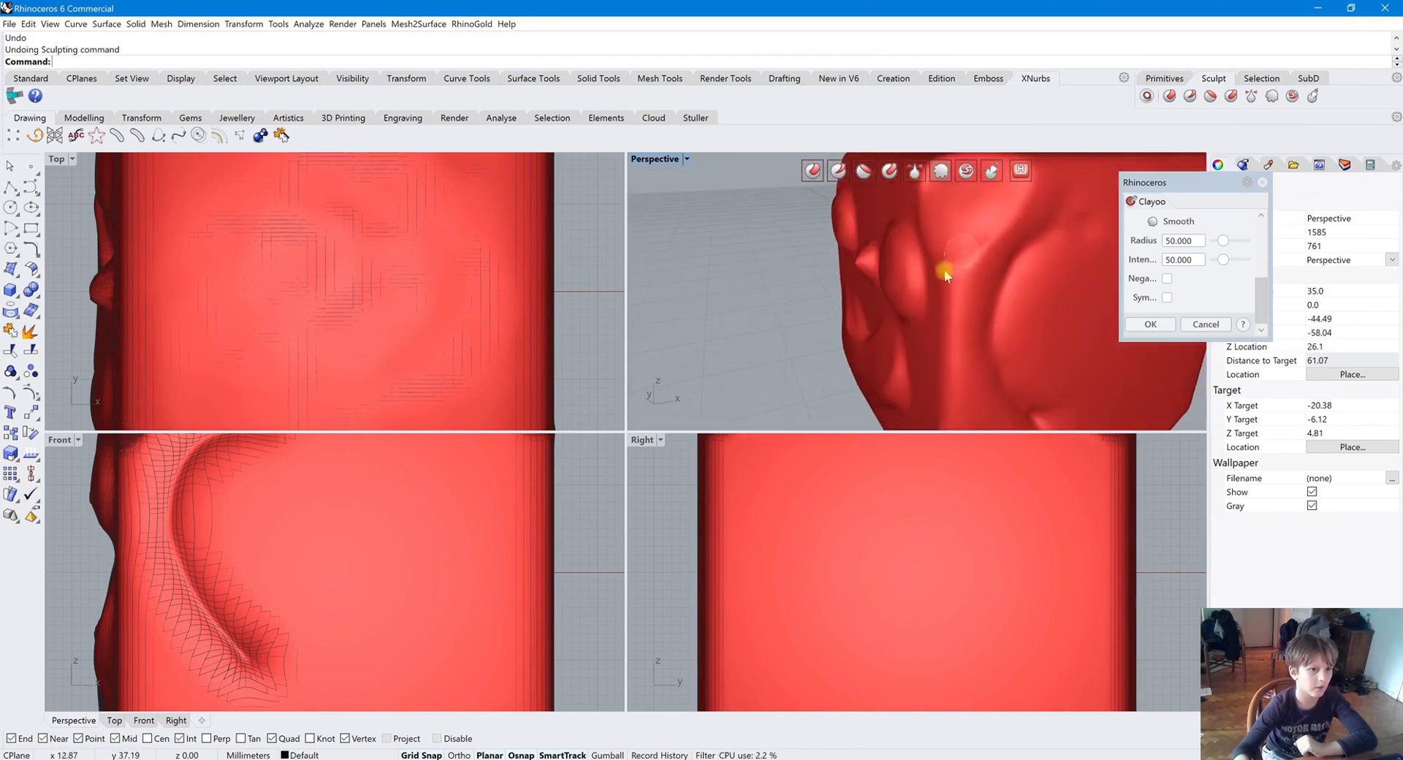
Step: Apply the Twist brush to the cube's top face, undoing the excessive strokes
{"action": "right_click_drag", "start_coordinate": [886, 316], "coordinate": [933, 209]}
{"action": "left_click", "coordinate": [967, 173]}
{"action": "mouse_move", "coordinate": [914, 285]}
{"action": "right_mouse_down"}
{"action": "mouse_move", "coordinate": [930, 292]}
{"action": "mouse_move", "coordinate": [905, 292]}
{"action": "mouse_move", "coordinate": [928, 332]}
{"action": "mouse_move", "coordinate": [930, 292]}
{"action": "mouse_move", "coordinate": [964, 250]}
{"action": "right_mouse_up"}
{"action": "mouse_move", "coordinate": [965, 250]}
{"action": "left_mouse_down"}
{"action": "mouse_move", "coordinate": [917, 228]}
{"action": "mouse_move", "coordinate": [953, 376]}
{"action": "left_mouse_up"}
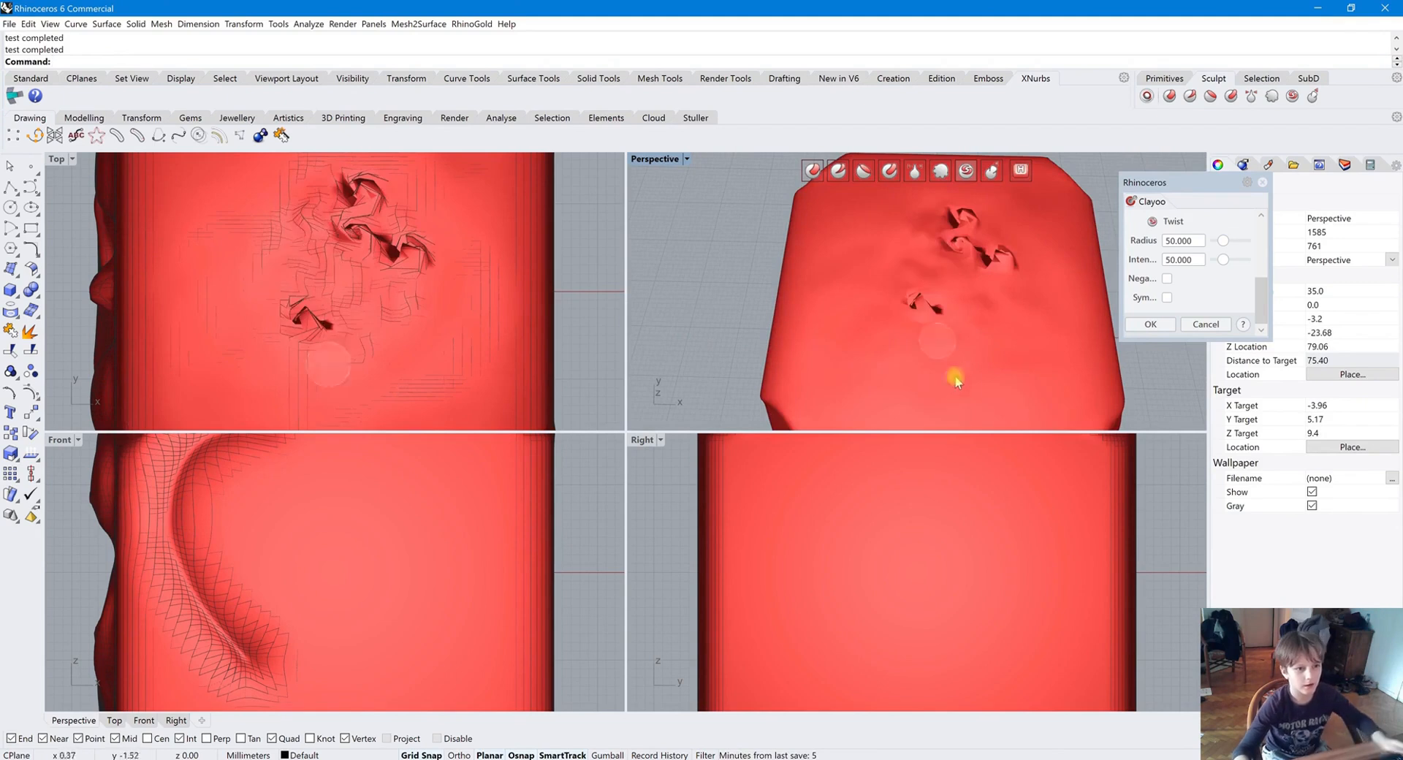
{"action": "key", "text": "ctrl+z"}
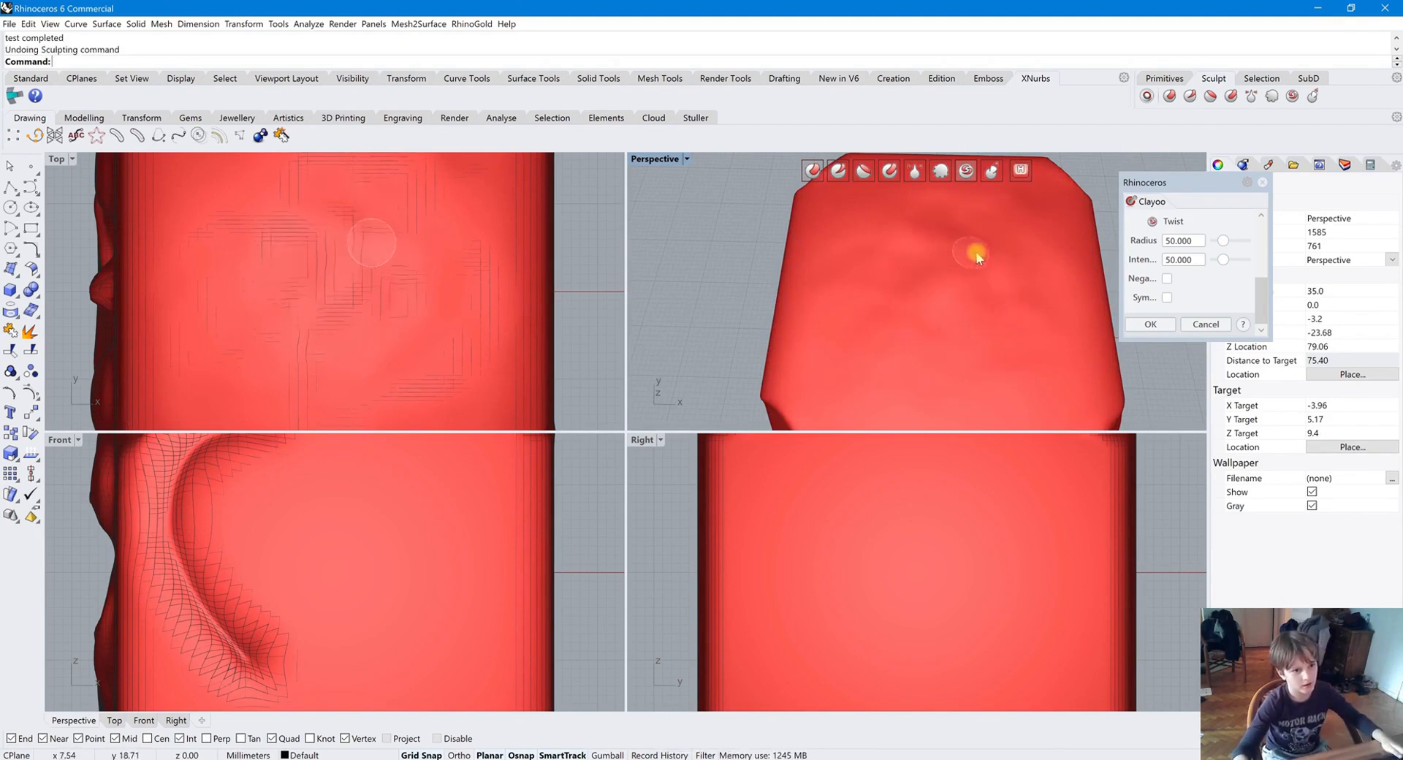
{"action": "left_click_drag", "start_coordinate": [976, 251], "coordinate": [980, 297]}
{"action": "key", "text": "ctrl+z"}
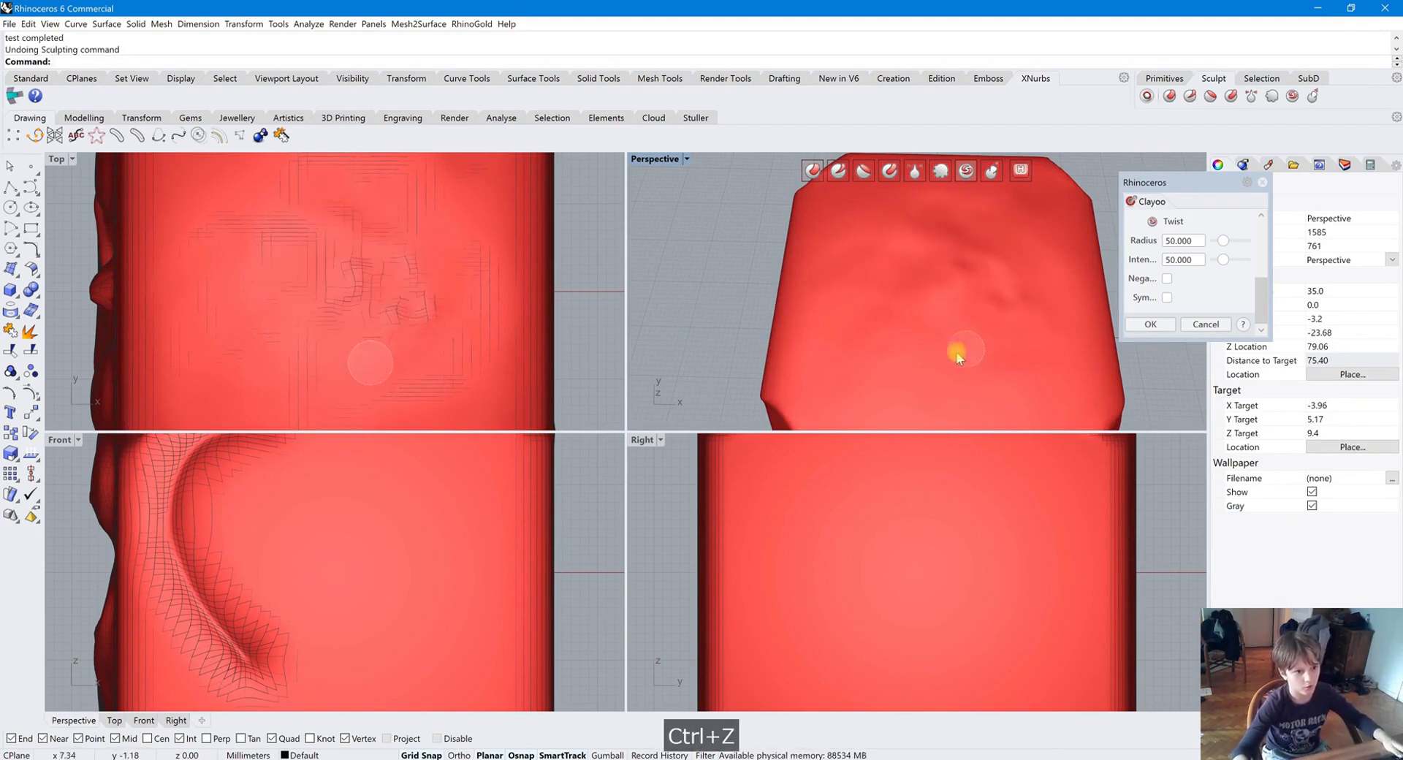
Step: Try more Twist brush strokes around the cube's top and upper edge, and undo them
{"action": "right_click_drag", "start_coordinate": [1009, 207], "coordinate": [977, 276]}
{"action": "left_click_drag", "start_coordinate": [976, 275], "coordinate": [943, 252]}
{"action": "key", "text": "ctrl+z"}
{"action": "mouse_move", "coordinate": [996, 317]}
{"action": "right_mouse_down"}
{"action": "mouse_move", "coordinate": [930, 257]}
{"action": "mouse_move", "coordinate": [981, 316]}
{"action": "right_mouse_up"}
{"action": "key", "text": "ctrl+z"}
{"action": "left_click_drag", "start_coordinate": [973, 298], "coordinate": [883, 325]}
{"action": "key", "text": "ctrl+z"}
{"action": "key", "text": "ctrl+z"}
{"action": "key", "text": "ctrl+z"}
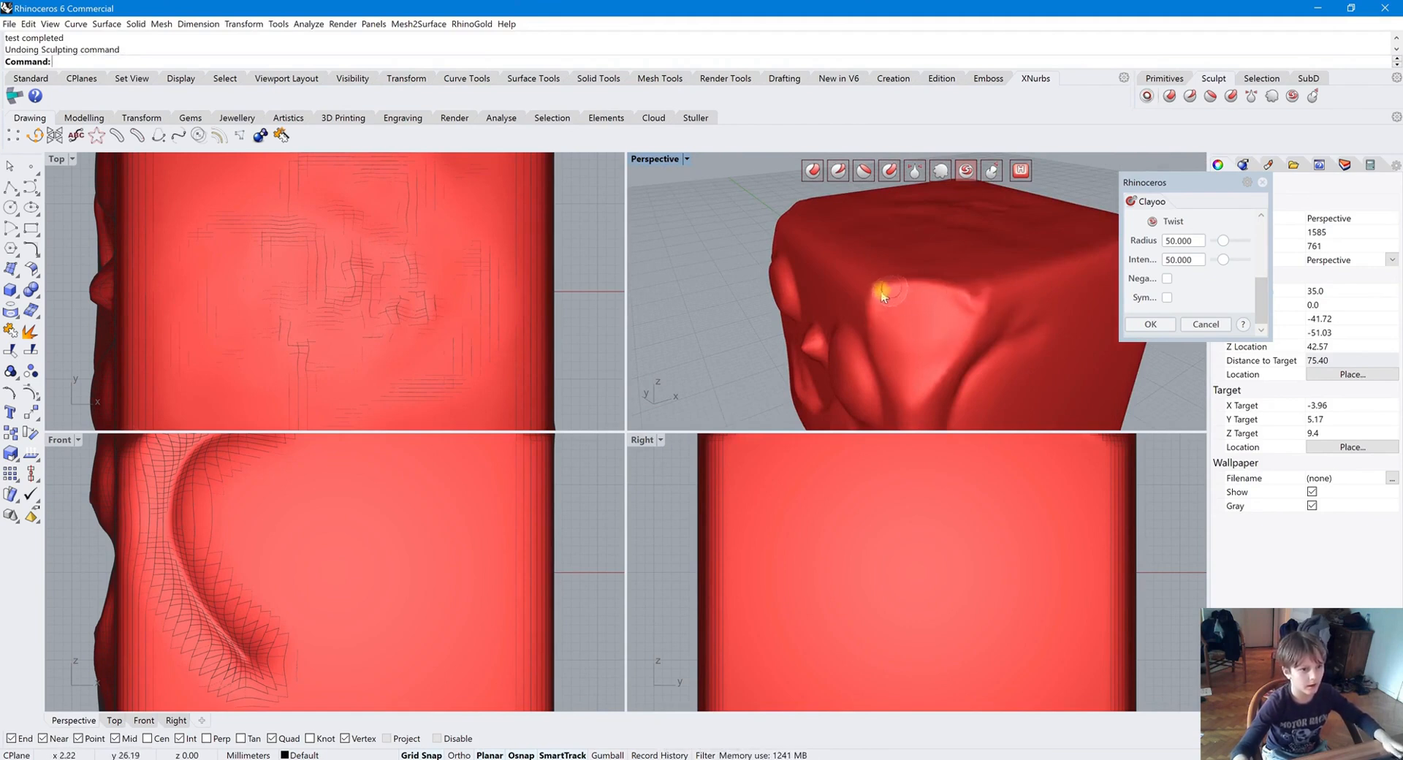
Step: Pull the surface of the face below the eye nearest the side crease with the Drag brush, undoing the first attempt
{"action": "mouse_move", "coordinate": [873, 286]}
{"action": "right_mouse_down"}
{"action": "mouse_move", "coordinate": [940, 263]}
{"action": "mouse_move", "coordinate": [952, 370]}
{"action": "mouse_move", "coordinate": [928, 343]}
{"action": "mouse_move", "coordinate": [908, 358]}
{"action": "right_mouse_up"}
{"action": "left_click", "coordinate": [995, 171]}
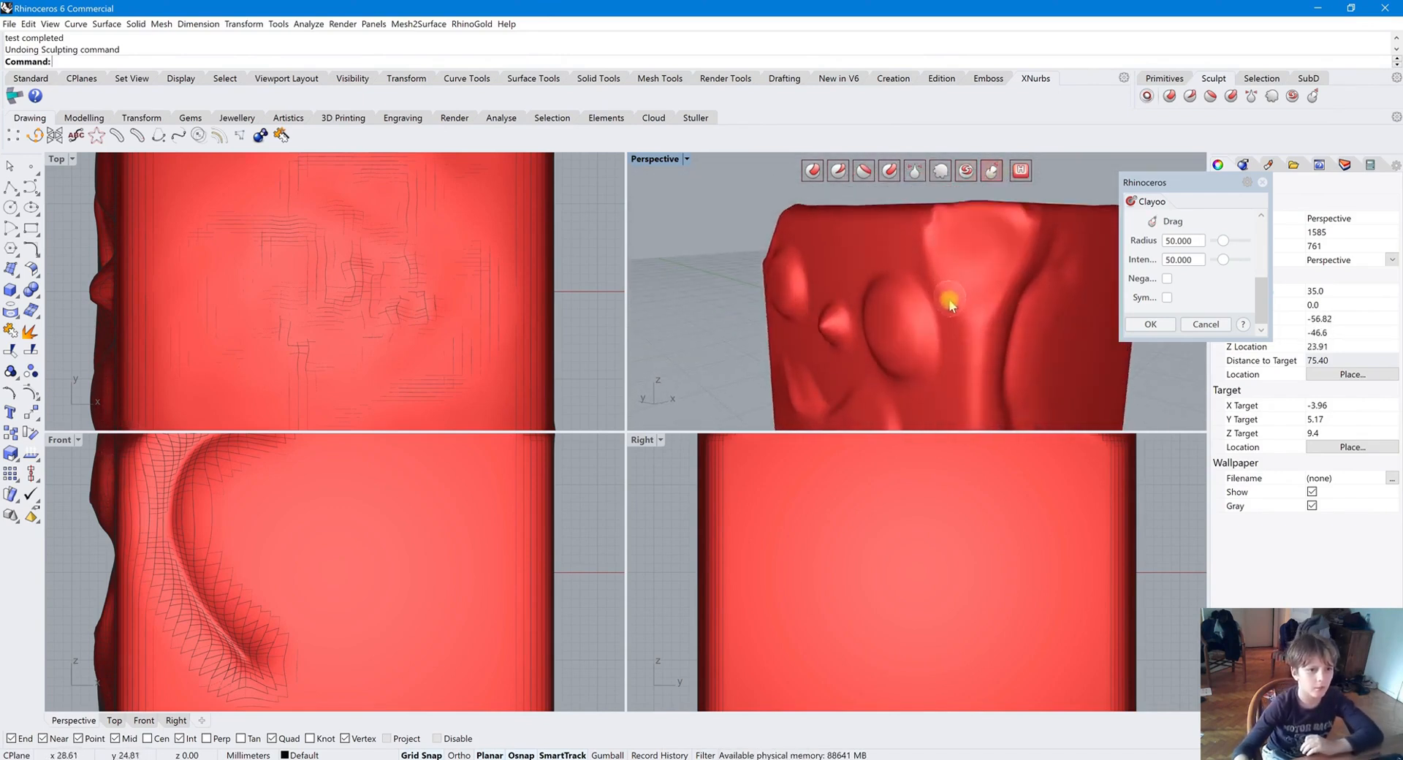
{"action": "scroll", "coordinate": [942, 234], "scroll_direction": "down", "scroll_amount": 2}
{"action": "scroll", "coordinate": [883, 296], "scroll_direction": "up", "scroll_amount": 6}
{"action": "right_click_drag", "start_coordinate": [865, 309], "coordinate": [753, 291]}
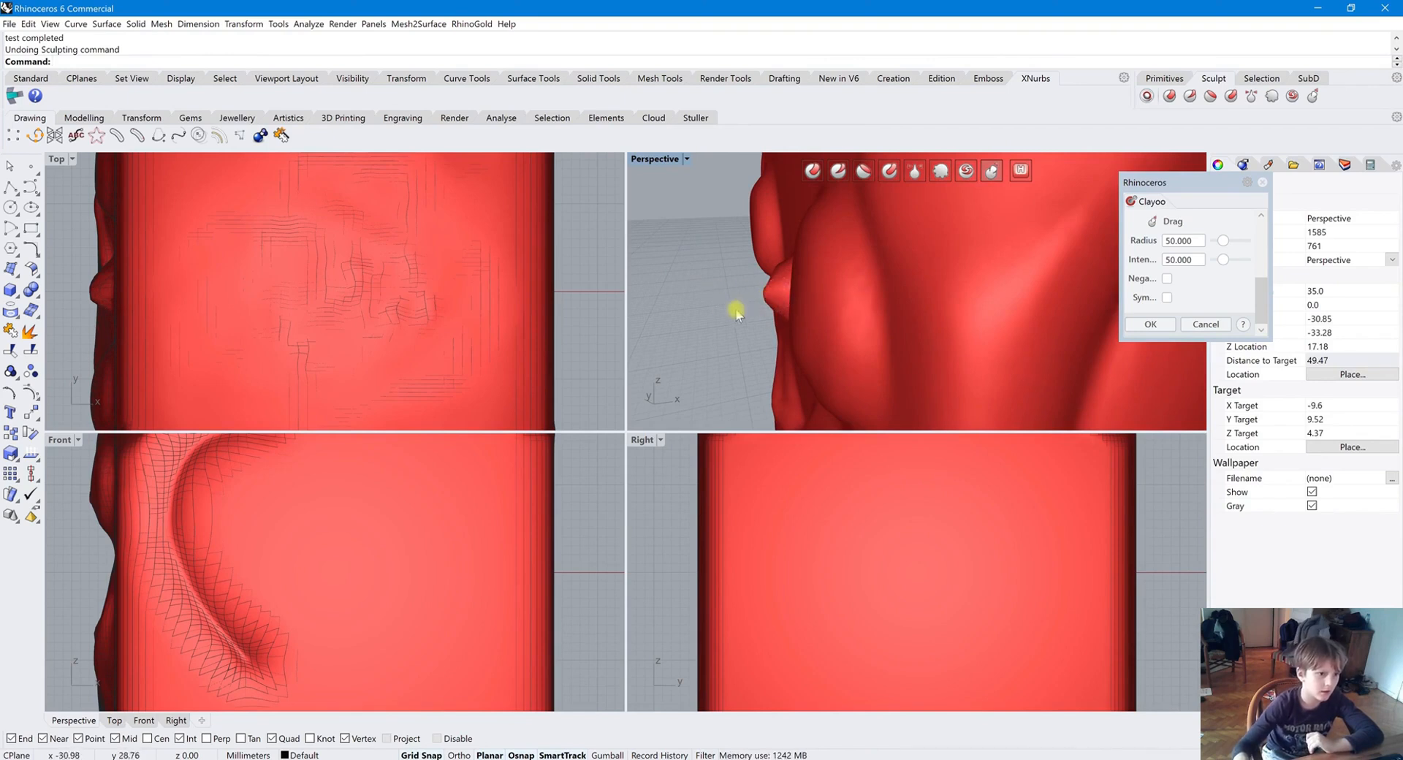
{"action": "right_click_drag", "start_coordinate": [767, 288], "coordinate": [1001, 352]}
{"action": "left_click_drag", "start_coordinate": [979, 353], "coordinate": [1000, 395]}
{"action": "right_click_drag", "start_coordinate": [1023, 388], "coordinate": [924, 288]}
{"action": "key", "text": "ctrl+z"}
{"action": "mouse_move", "coordinate": [975, 329]}
{"action": "left_mouse_down"}
{"action": "mouse_move", "coordinate": [1049, 350]}
{"action": "mouse_move", "coordinate": [1018, 313]}
{"action": "mouse_move", "coordinate": [1129, 366]}
{"action": "left_mouse_up"}
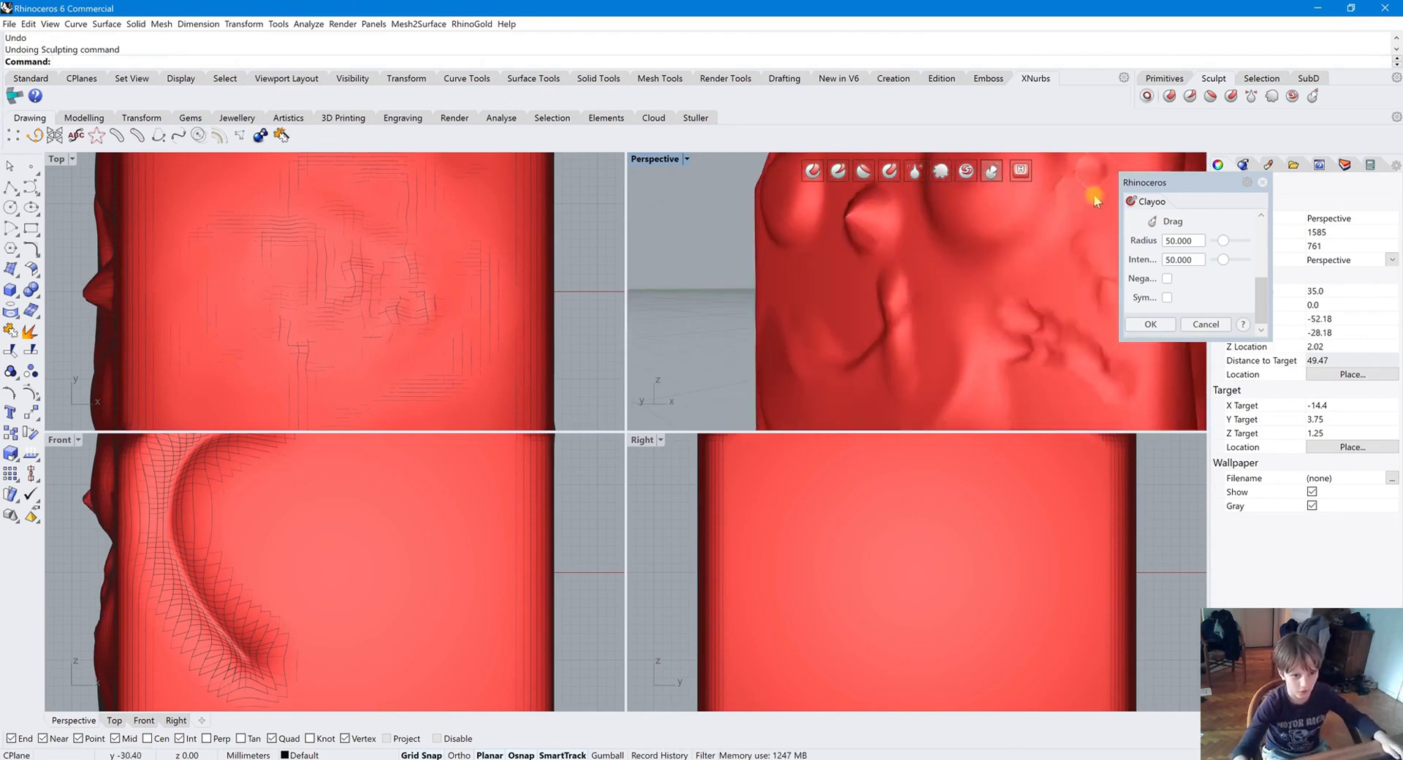
Step: Use the Drag brush to deform the surface inside the curved side crease and pull long downward folds beside it
{"action": "right_click_drag", "start_coordinate": [1094, 195], "coordinate": [993, 310]}
{"action": "scroll", "coordinate": [970, 251], "scroll_direction": "down", "scroll_amount": 2}
{"action": "left_click_drag", "start_coordinate": [970, 251], "coordinate": [1048, 378]}
{"action": "right_click_drag", "start_coordinate": [1048, 379], "coordinate": [902, 242]}
{"action": "scroll", "coordinate": [902, 242], "scroll_direction": "down", "scroll_amount": 6}
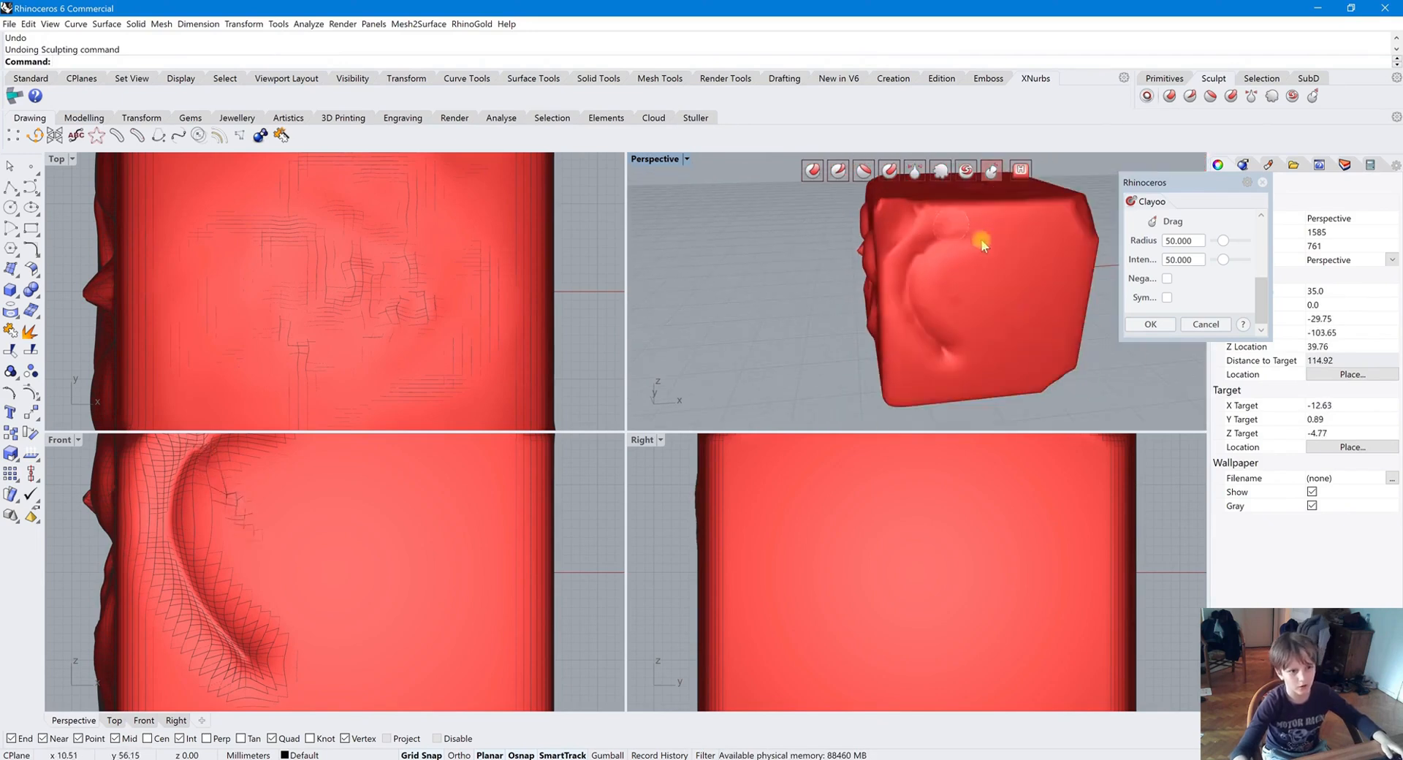
{"action": "left_click_drag", "start_coordinate": [981, 242], "coordinate": [905, 392]}
{"action": "left_click_drag", "start_coordinate": [1029, 241], "coordinate": [978, 388]}
Step: Drag long vertical folds with a connecting fold into the cube side next to the creased one
{"action": "mouse_move", "coordinate": [978, 389]}
{"action": "right_mouse_down"}
{"action": "mouse_move", "coordinate": [967, 300]}
{"action": "mouse_move", "coordinate": [902, 319]}
{"action": "mouse_move", "coordinate": [899, 307]}
{"action": "right_mouse_up"}
{"action": "left_click_drag", "start_coordinate": [908, 228], "coordinate": [904, 392]}
{"action": "mouse_move", "coordinate": [908, 322]}
{"action": "left_mouse_down"}
{"action": "mouse_move", "coordinate": [957, 304]}
{"action": "mouse_move", "coordinate": [955, 387]}
{"action": "left_mouse_up"}
{"action": "mouse_move", "coordinate": [840, 336]}
{"action": "right_mouse_down"}
{"action": "mouse_move", "coordinate": [804, 316]}
{"action": "mouse_move", "coordinate": [840, 360]}
{"action": "mouse_move", "coordinate": [995, 353]}
{"action": "mouse_move", "coordinate": [1058, 324]}
{"action": "right_mouse_up"}
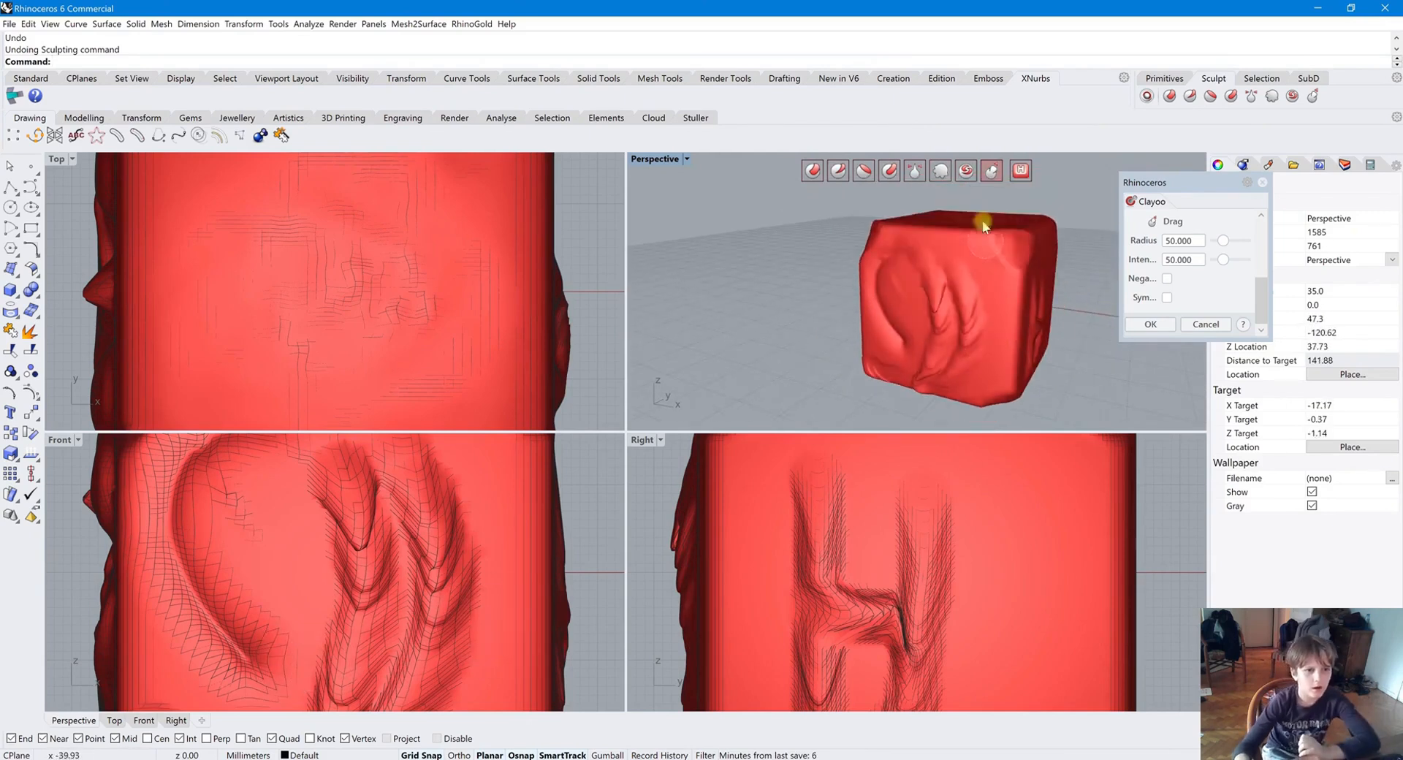
Step: Finish the sculpt without keeping the original object, and inspect the resulting mesh
{"action": "left_click", "coordinate": [1149, 327]}
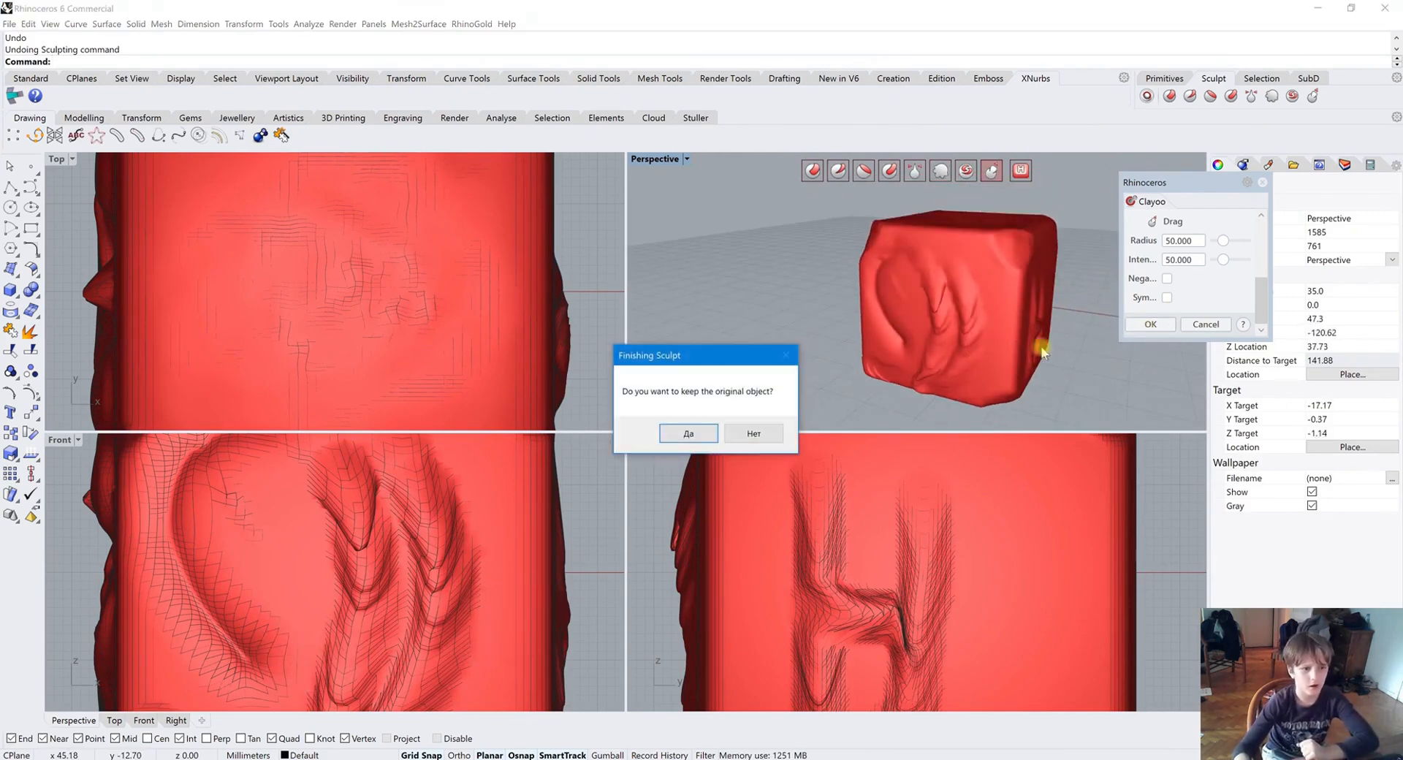
{"action": "left_click", "coordinate": [754, 434]}
{"action": "left_click", "coordinate": [1053, 281]}
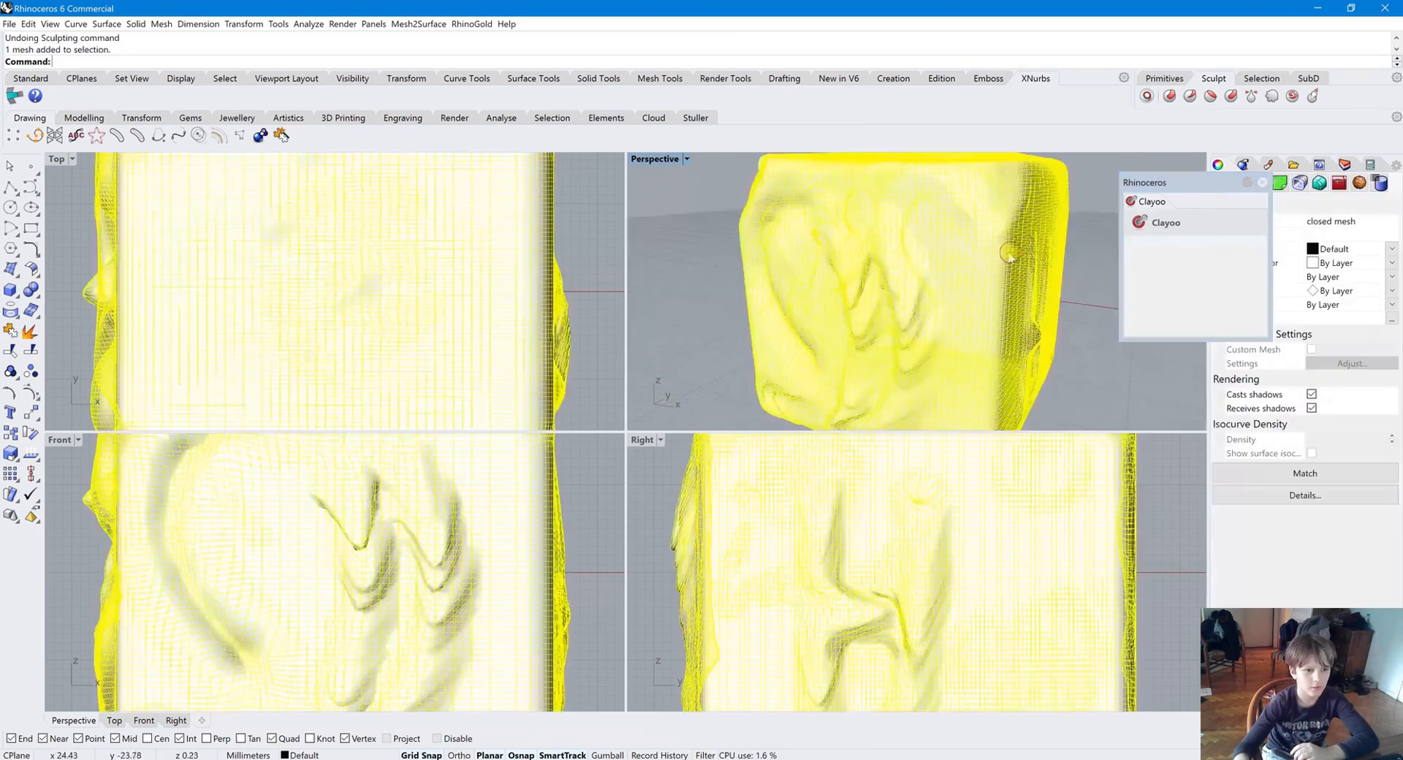
{"action": "mouse_move", "coordinate": [1055, 289]}
{"action": "right_mouse_down"}
{"action": "mouse_move", "coordinate": [1098, 314]}
{"action": "mouse_move", "coordinate": [1022, 269]}
{"action": "mouse_move", "coordinate": [1077, 264]}
{"action": "mouse_move", "coordinate": [1029, 287]}
{"action": "right_mouse_up"}
{"action": "left_click", "coordinate": [1099, 315]}
{"action": "scroll", "coordinate": [968, 260], "scroll_direction": "up", "scroll_amount": 10}
{"action": "scroll", "coordinate": [924, 302], "scroll_direction": "down", "scroll_amount": 4}
{"action": "scroll", "coordinate": [820, 337], "scroll_direction": "down", "scroll_amount": 4}
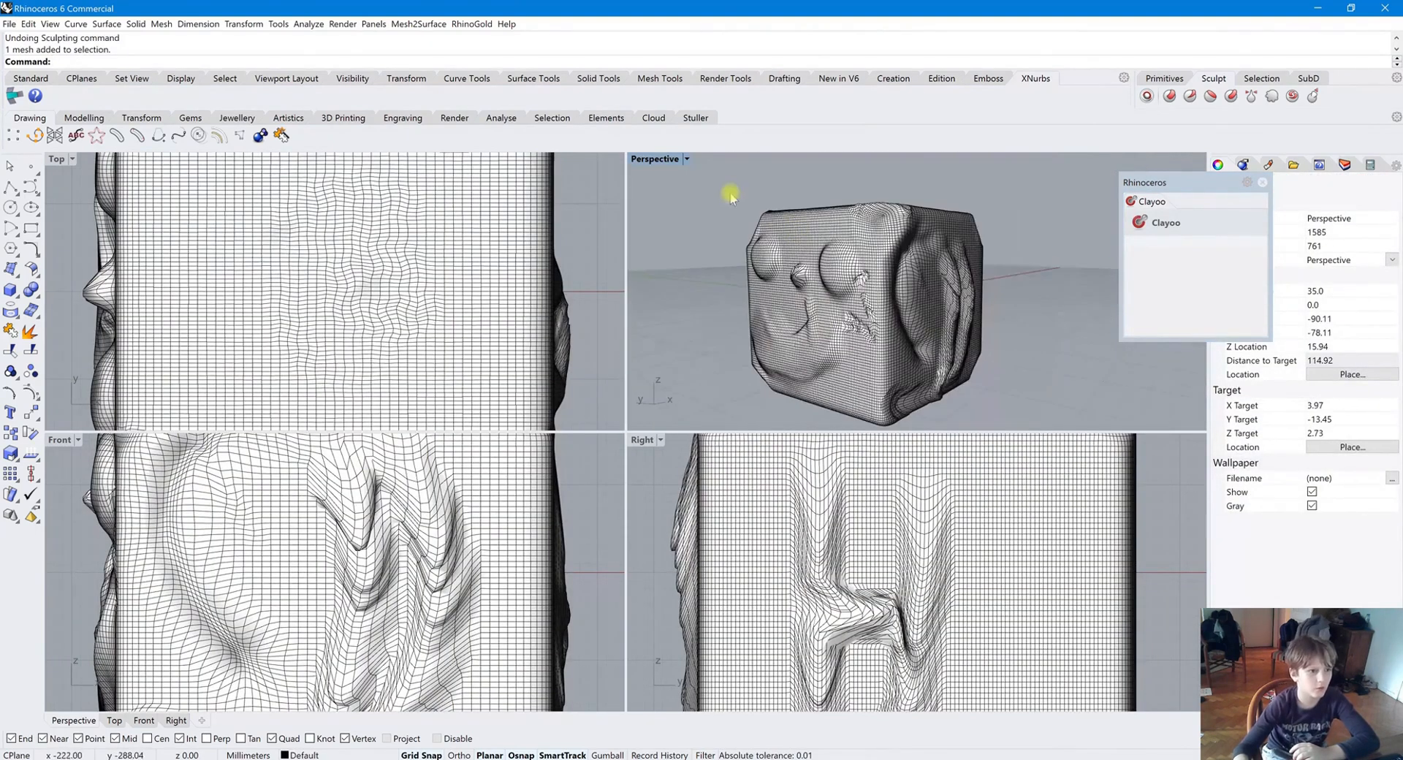
Step: Preview the sculpted mesh with the Shade command in Shaded display mode
{"action": "left_click", "coordinate": [44, 79]}
{"action": "left_click", "coordinate": [525, 96]}
{"action": "scroll", "coordinate": [730, 238], "scroll_direction": "down", "scroll_amount": 4}
{"action": "mouse_move", "coordinate": [840, 260]}
{"action": "right_mouse_down"}
{"action": "mouse_move", "coordinate": [898, 270]}
{"action": "mouse_move", "coordinate": [931, 308]}
{"action": "mouse_move", "coordinate": [863, 339]}
{"action": "mouse_move", "coordinate": [755, 238]}
{"action": "mouse_move", "coordinate": [754, 329]}
{"action": "mouse_move", "coordinate": [899, 329]}
{"action": "mouse_move", "coordinate": [999, 267]}
{"action": "mouse_move", "coordinate": [989, 225]}
{"action": "mouse_move", "coordinate": [889, 275]}
{"action": "mouse_move", "coordinate": [905, 257]}
{"action": "mouse_move", "coordinate": [947, 301]}
{"action": "mouse_move", "coordinate": [886, 320]}
{"action": "mouse_move", "coordinate": [844, 283]}
{"action": "right_mouse_up"}
Step: Try the Clayoo Select All command on the sculpted mesh
{"action": "left_click", "coordinate": [906, 307]}
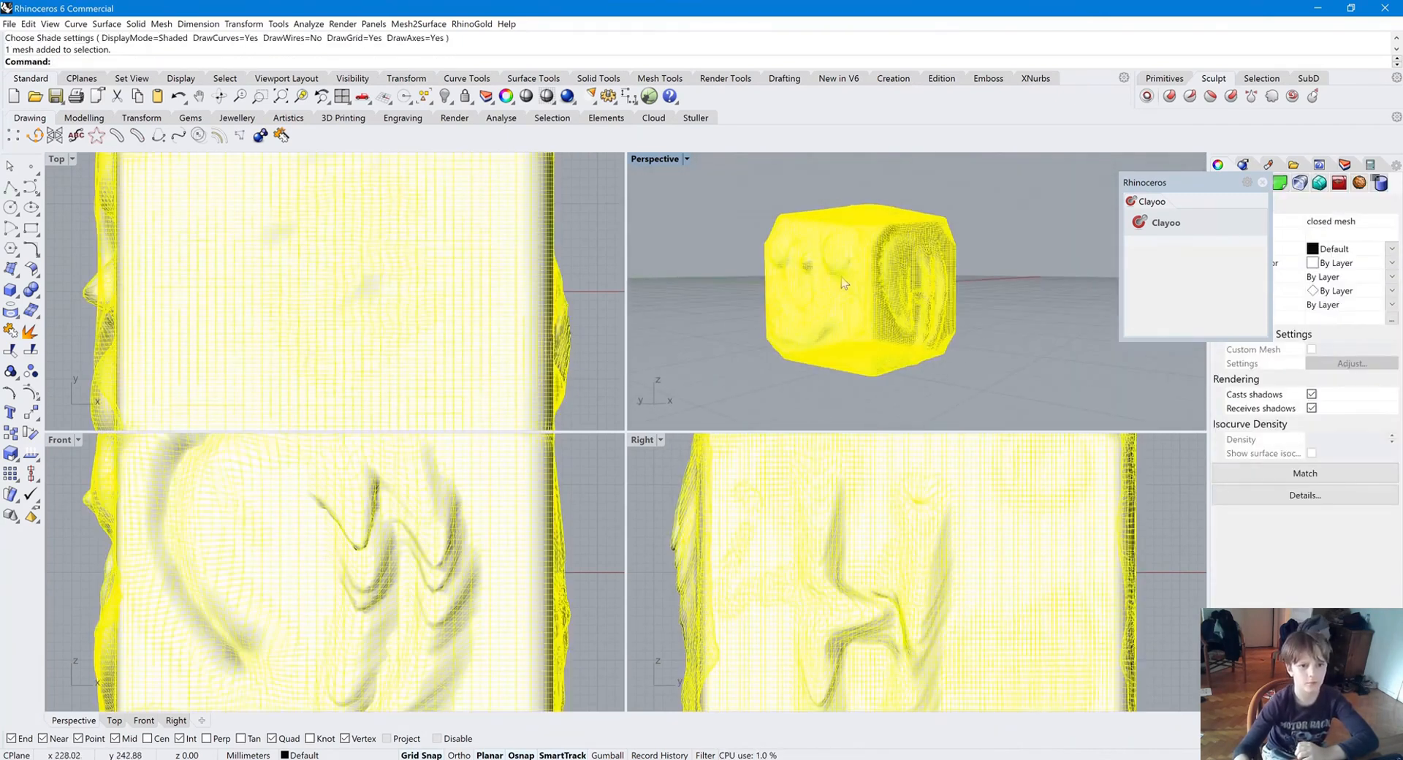
{"action": "left_click", "coordinate": [1261, 78]}
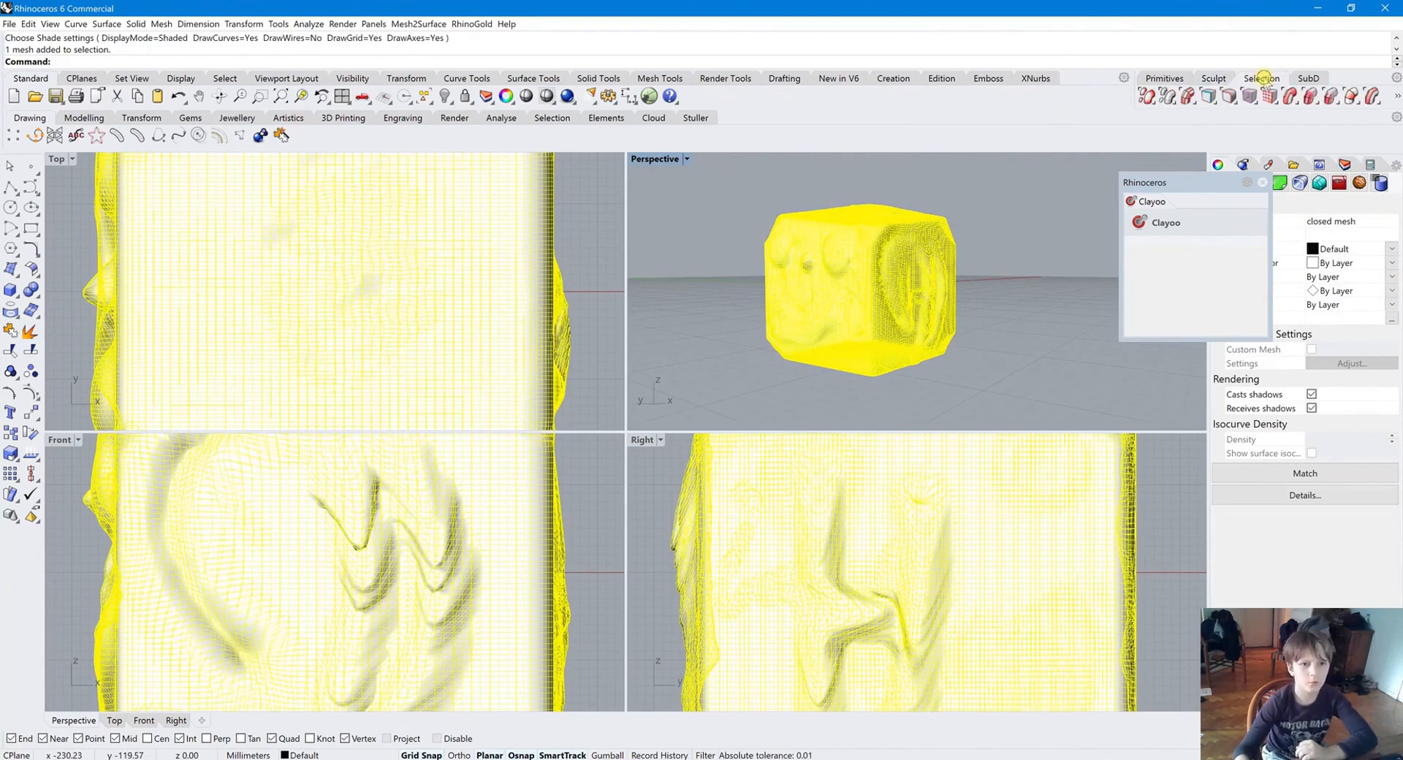
{"action": "left_click", "coordinate": [1147, 98]}
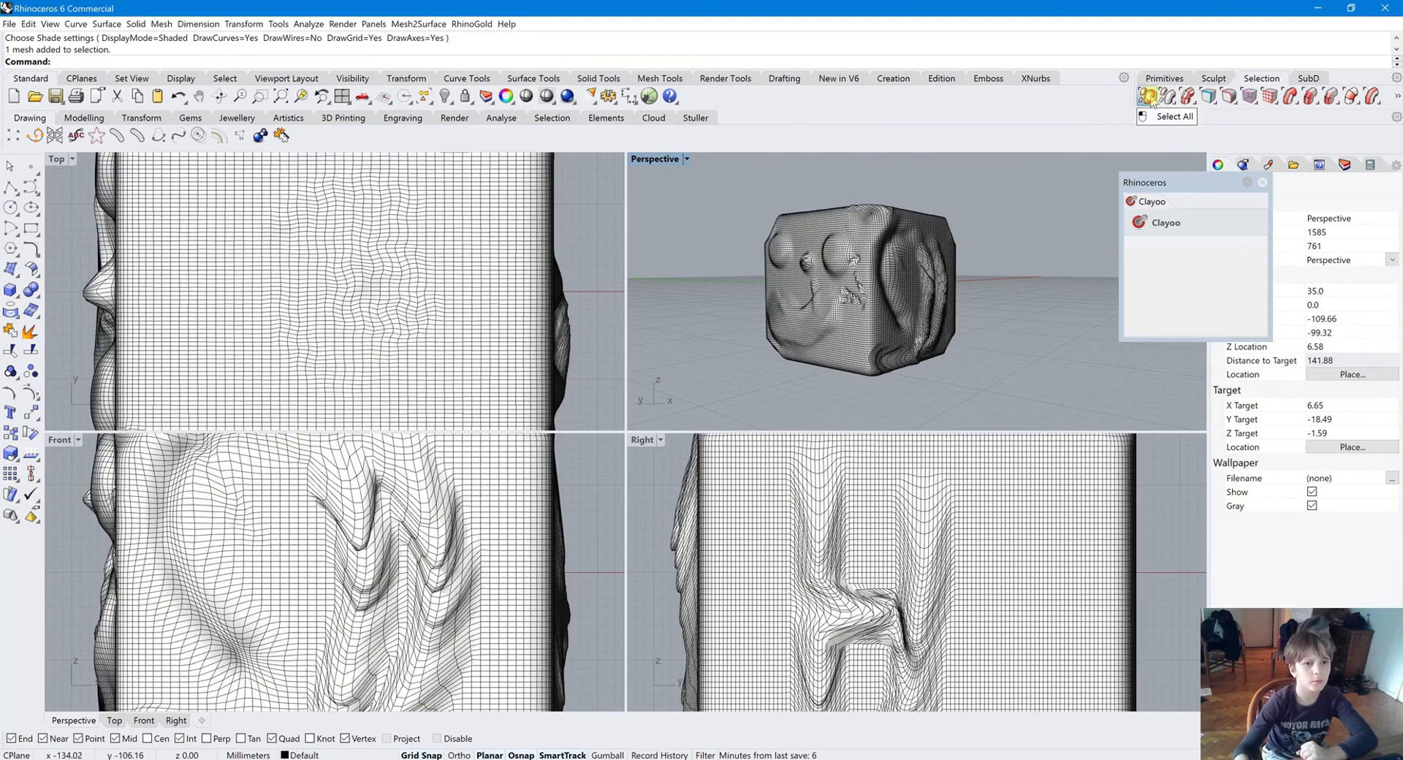
{"action": "left_click", "coordinate": [1147, 97]}
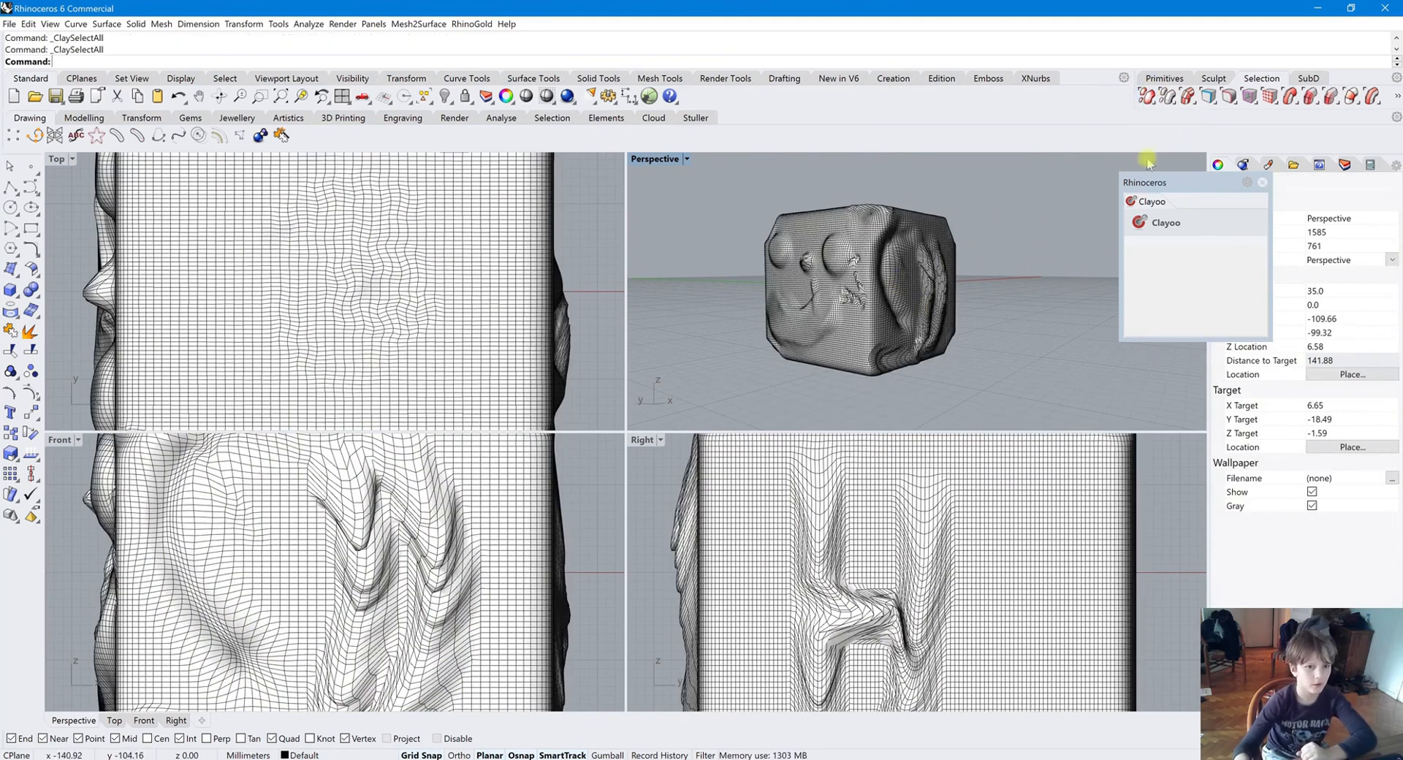
{"action": "scroll", "coordinate": [1111, 233], "scroll_direction": "up", "scroll_amount": 2}
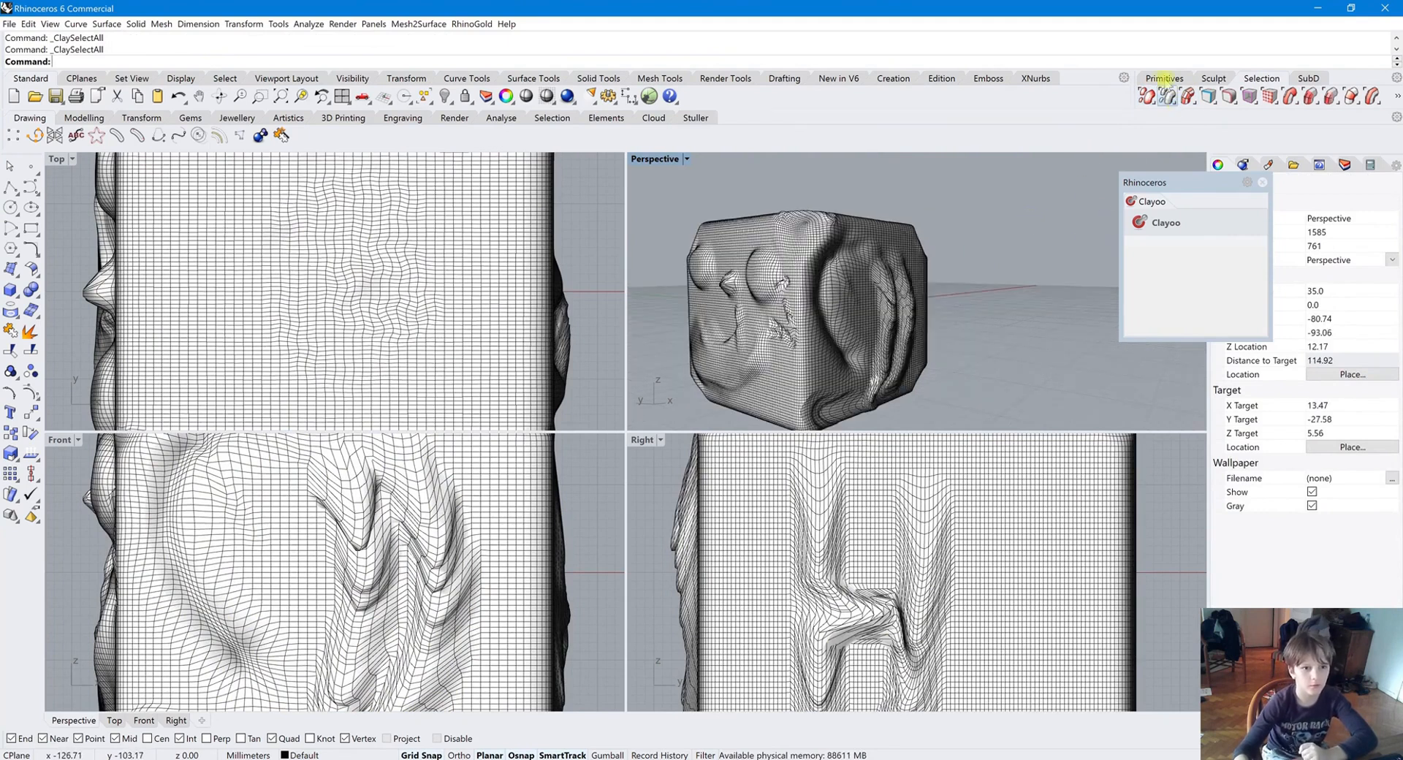
Step: Delete the sculpted mesh and create a Clayoo box of size 50 × 50 × 50 with 6, 13 and 10 segments in X, Y and Z
{"action": "left_click", "coordinate": [1164, 78]}
{"action": "key", "text": "Delete"}
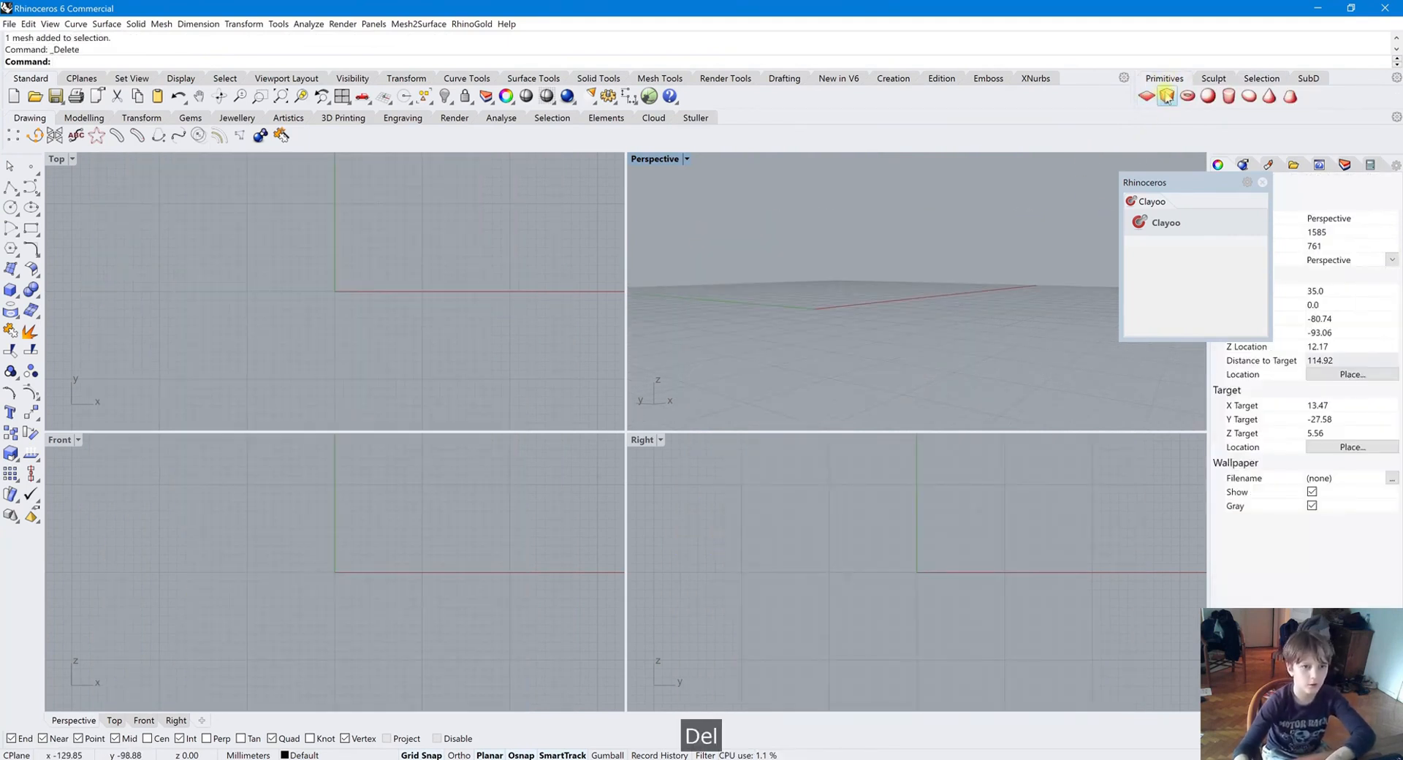
{"action": "left_click", "coordinate": [1167, 95]}
{"action": "key", "text": "Return"}
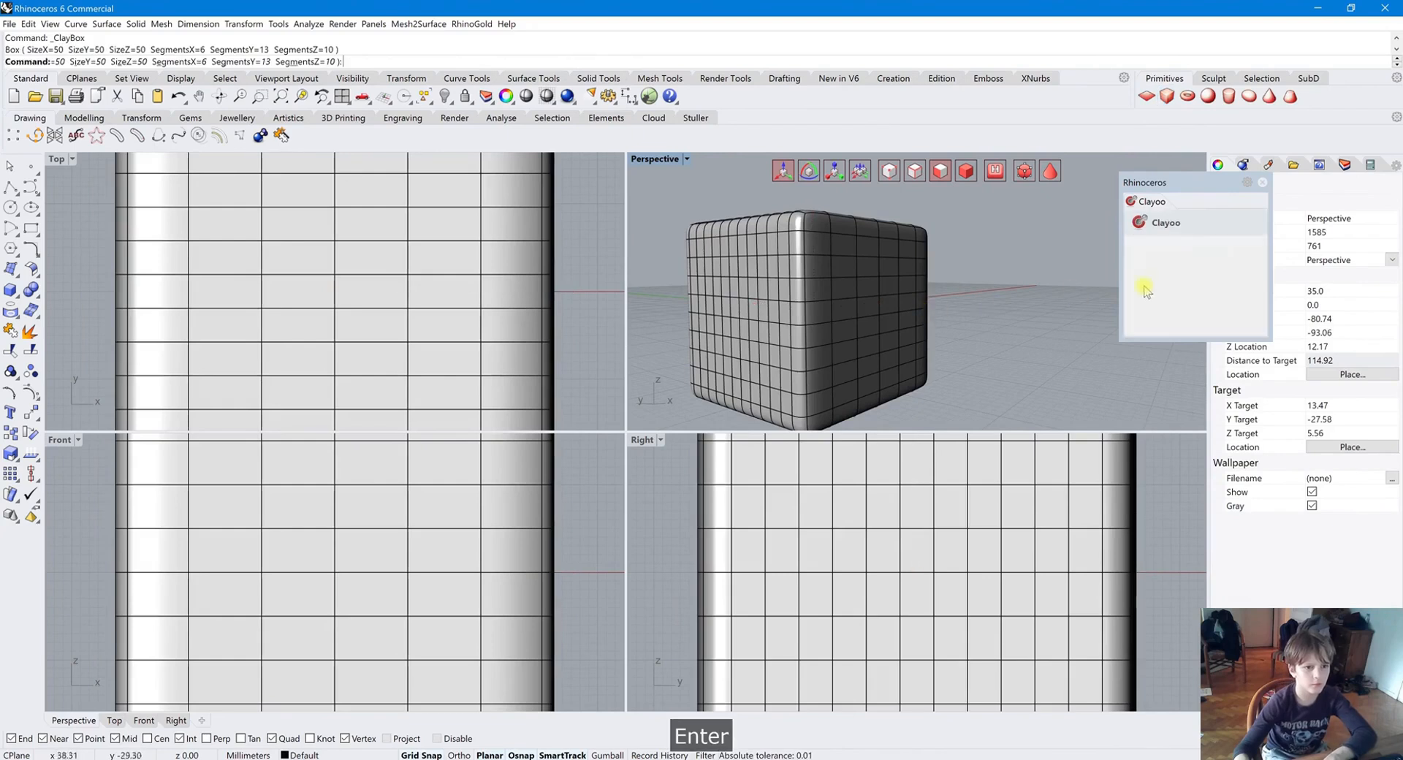
Step: Select the entire box with Select All, and clear the selection with Select None
{"action": "left_click", "coordinate": [1212, 78]}
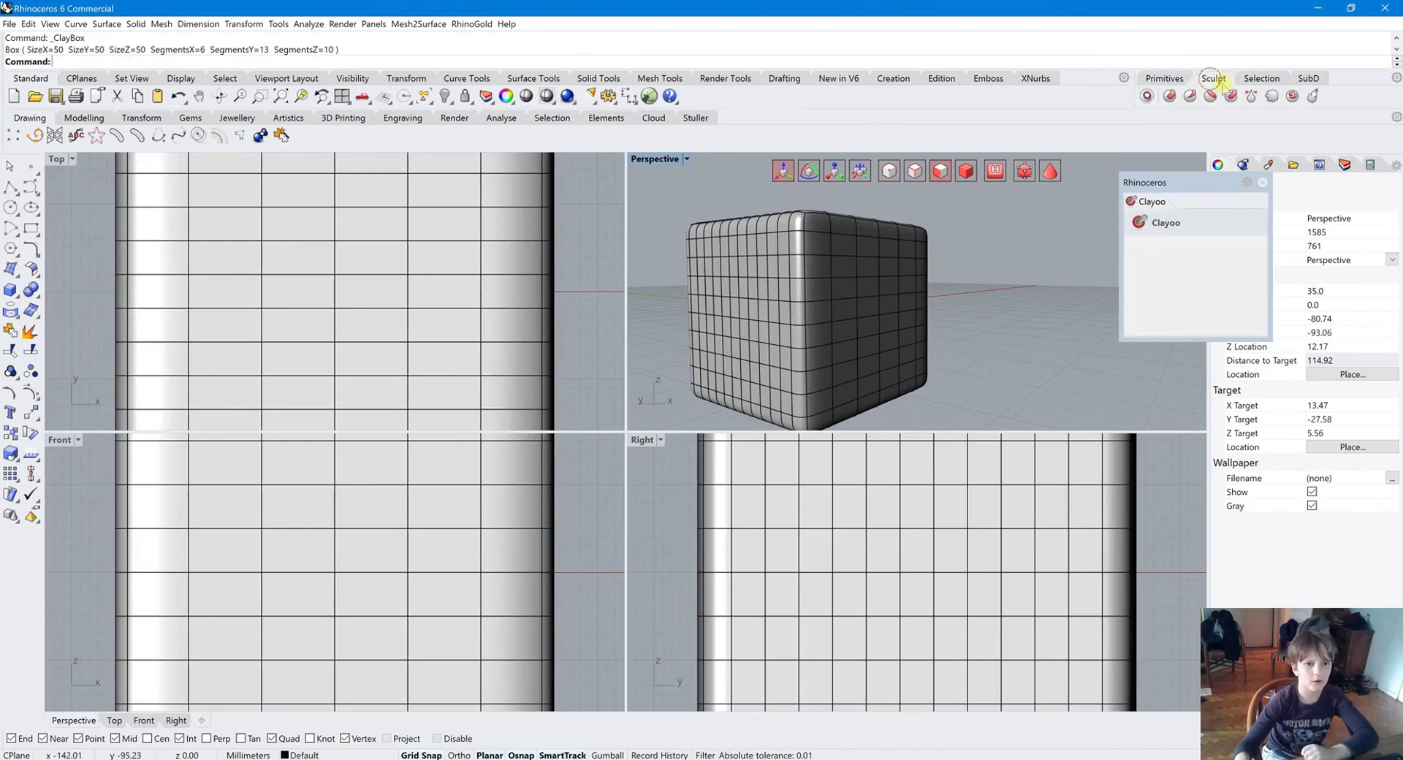
{"action": "left_click", "coordinate": [1268, 79]}
{"action": "left_click", "coordinate": [1146, 96]}
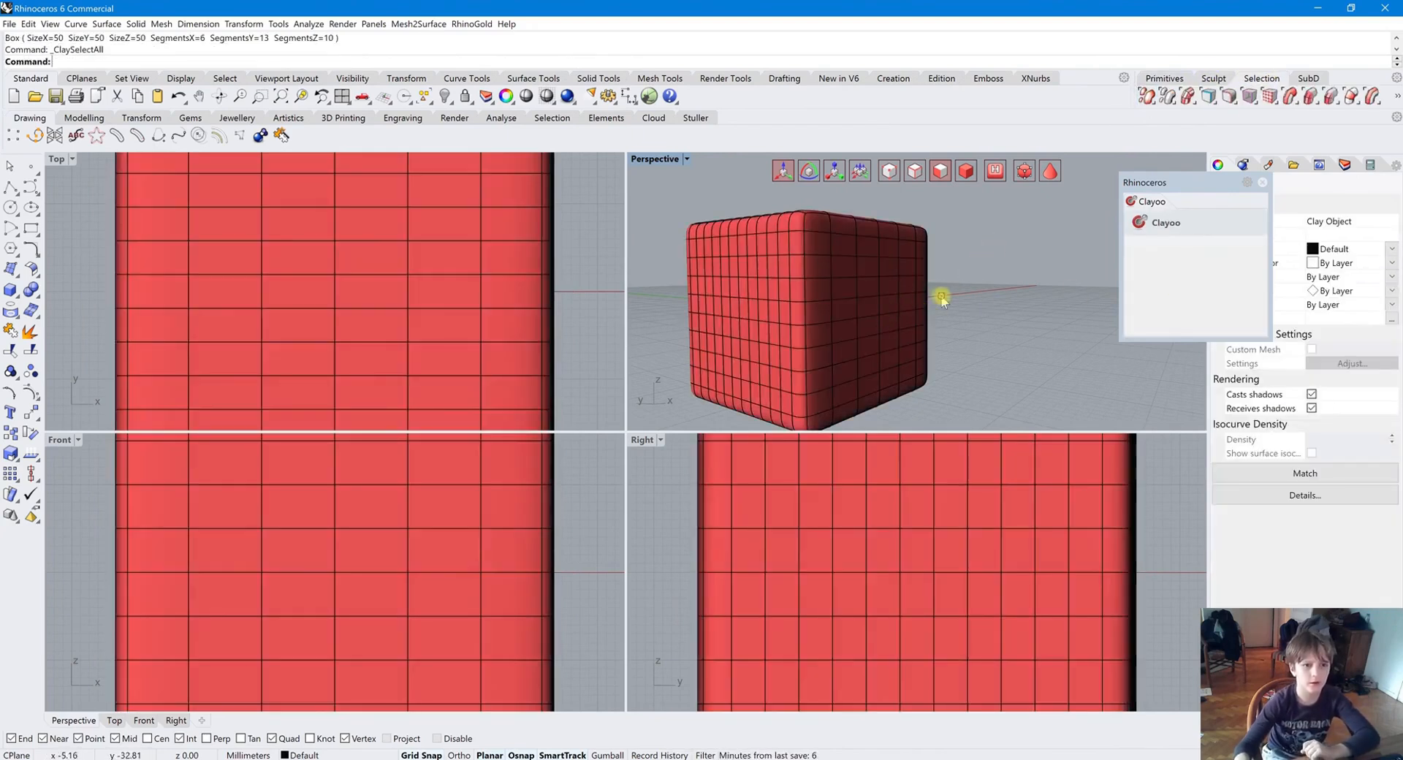
{"action": "left_click", "coordinate": [941, 296]}
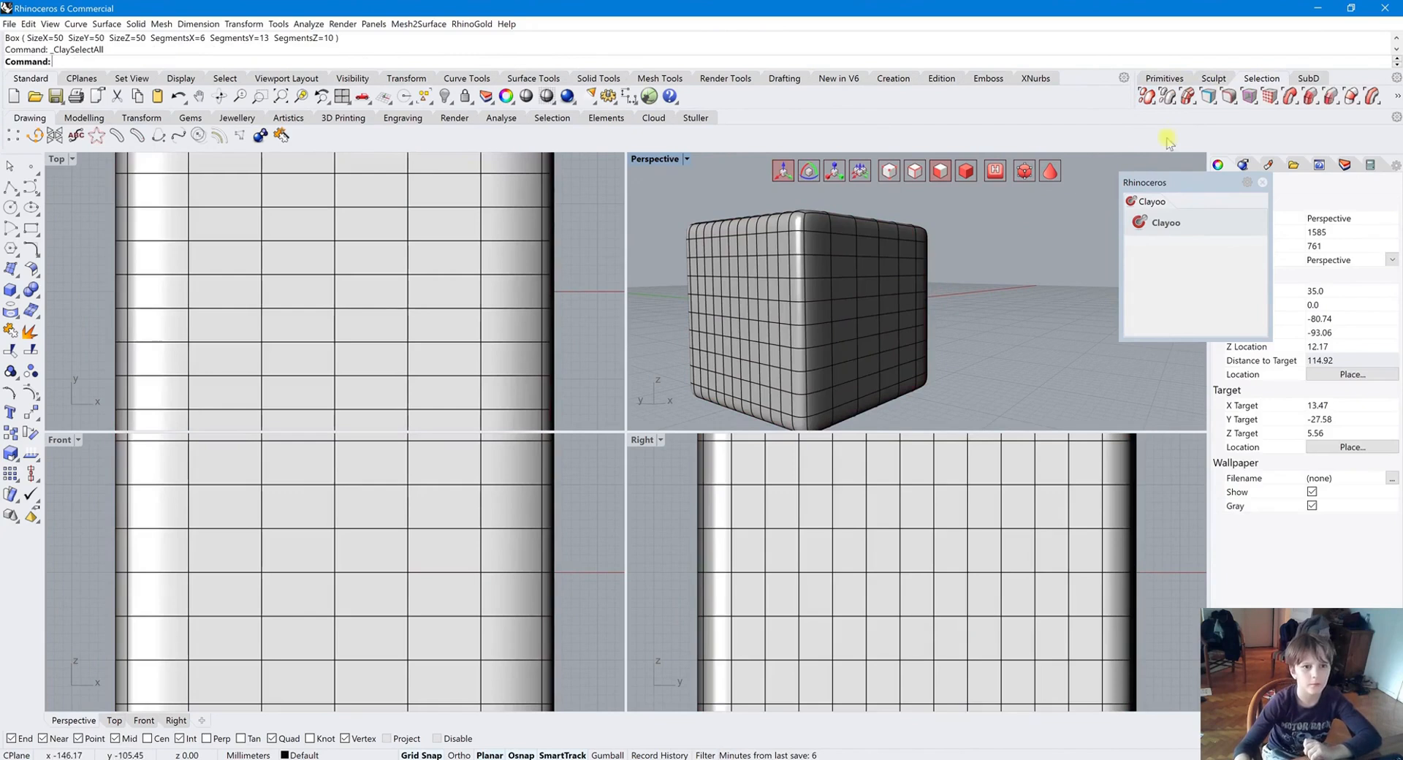
{"action": "left_click", "coordinate": [1169, 99]}
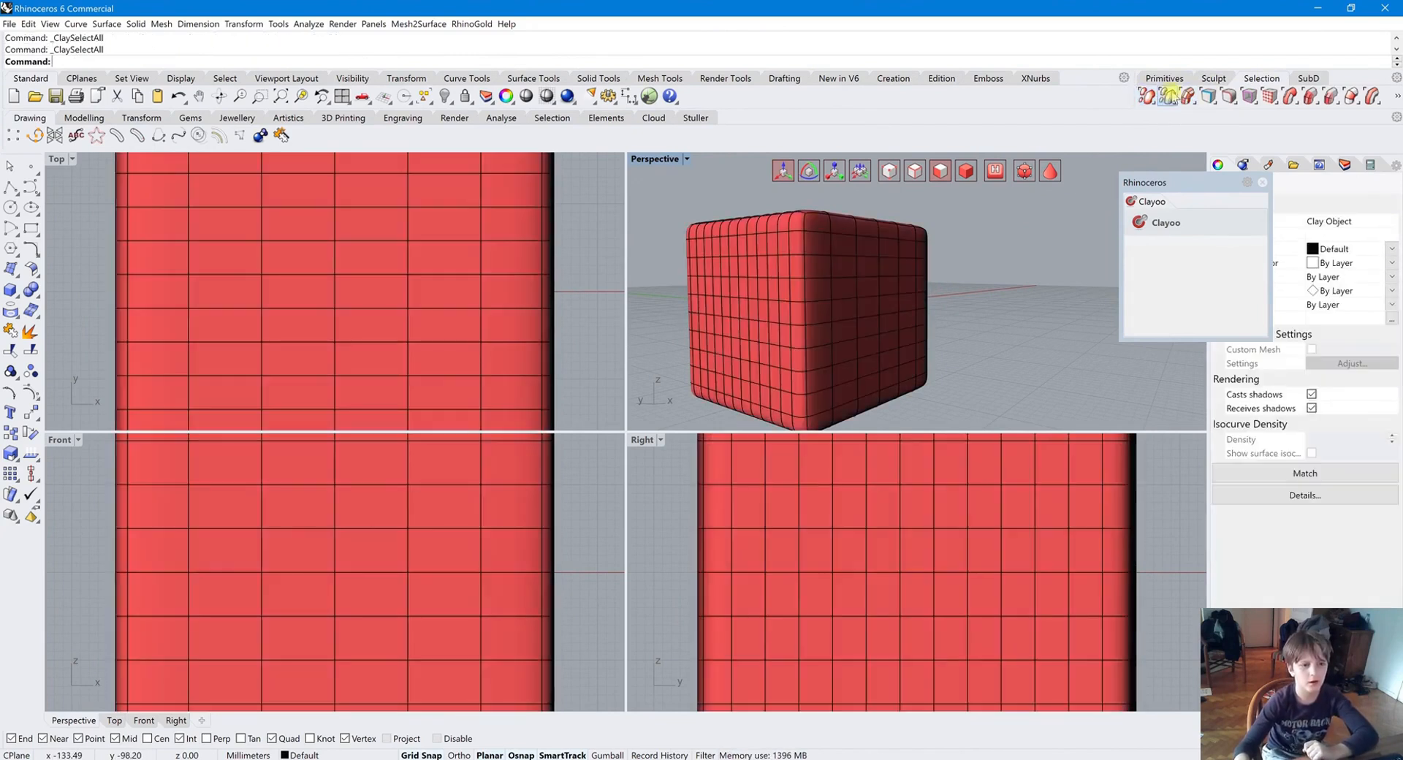
{"action": "right_click_drag", "start_coordinate": [979, 307], "coordinate": [1025, 311]}
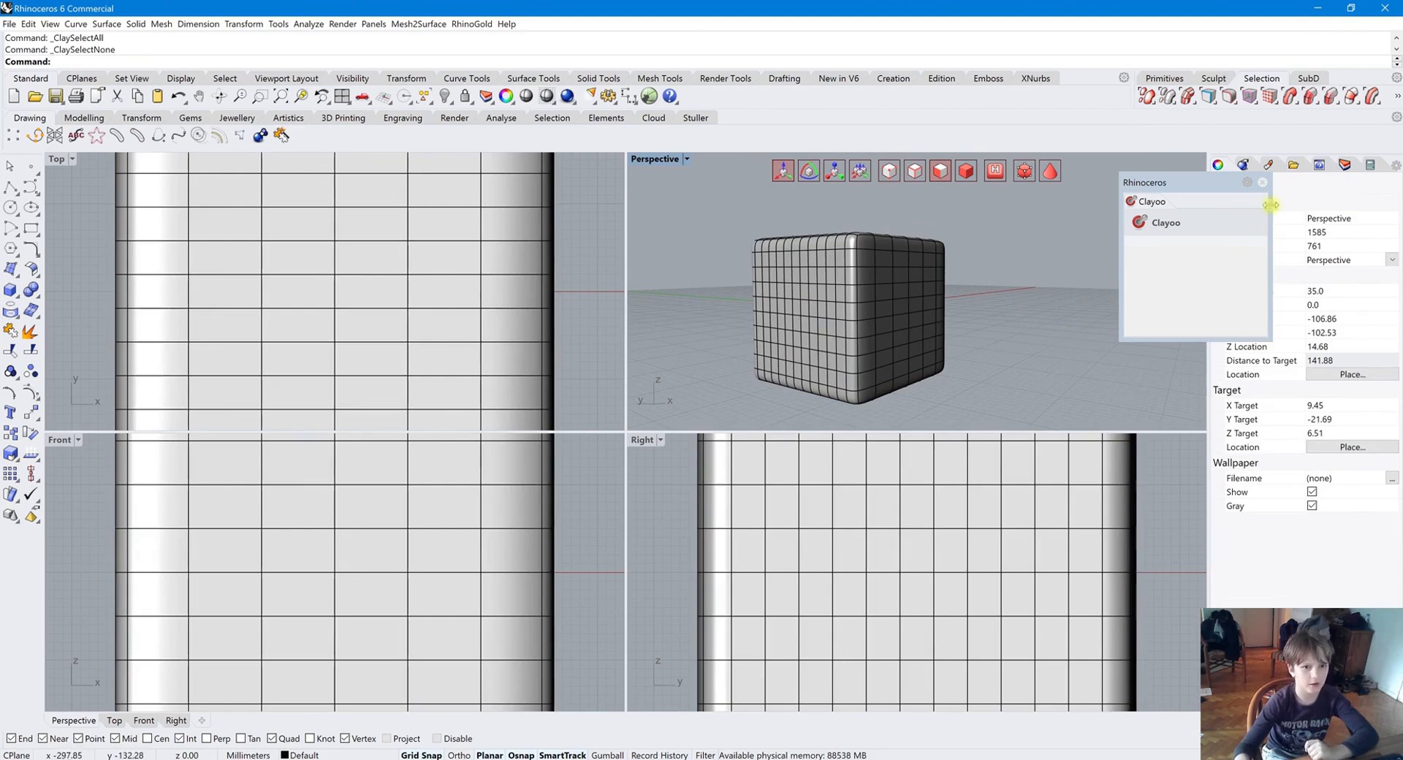
Step: Select a block of faces around the box's upper corner, apply Select Invert twice, and delete the faces
{"action": "left_click", "coordinate": [927, 226]}
{"action": "right_click_drag", "start_coordinate": [1017, 266], "coordinate": [1127, 153]}
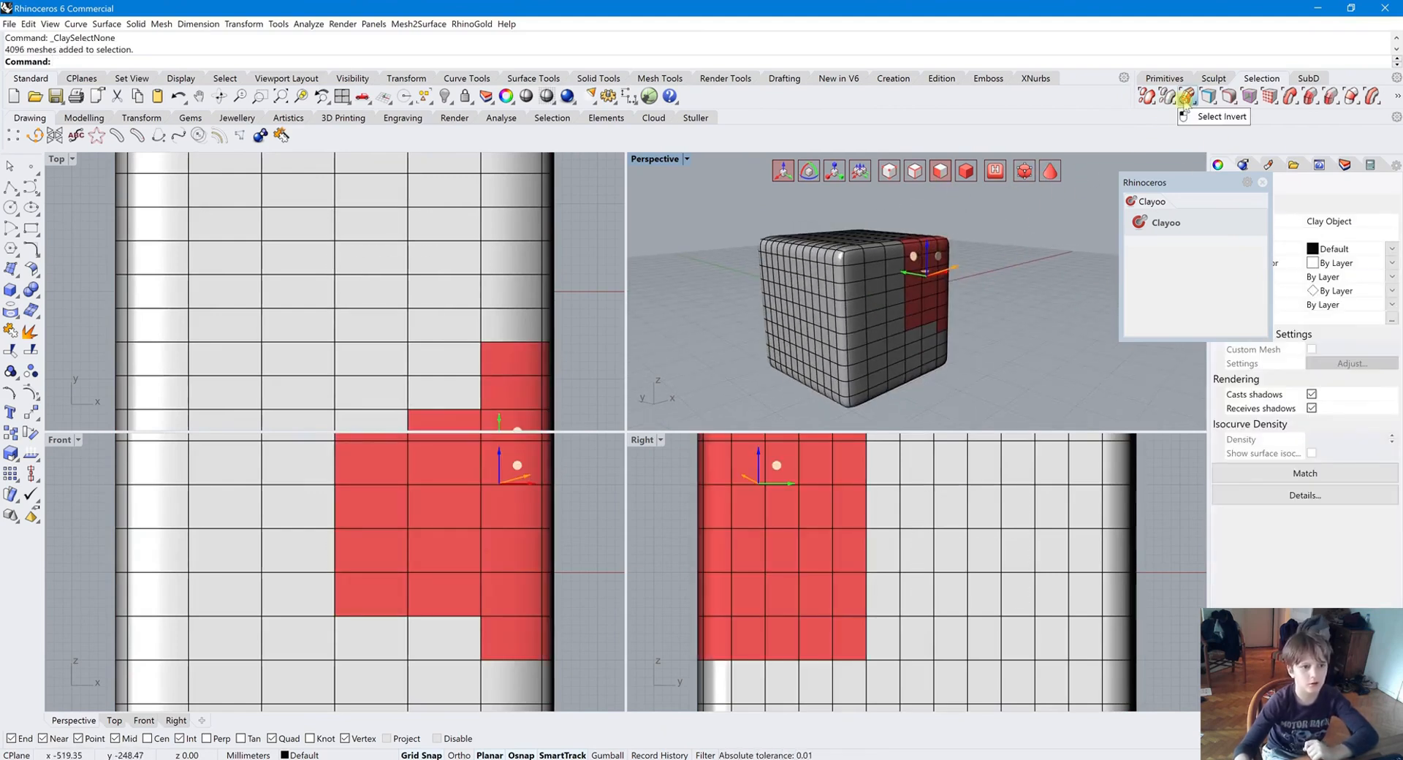
{"action": "left_click", "coordinate": [1188, 96]}
{"action": "mouse_move", "coordinate": [1060, 321]}
{"action": "right_mouse_down"}
{"action": "mouse_move", "coordinate": [974, 341]}
{"action": "mouse_move", "coordinate": [964, 292]}
{"action": "mouse_move", "coordinate": [1011, 329]}
{"action": "right_mouse_up"}
{"action": "left_click", "coordinate": [1187, 96]}
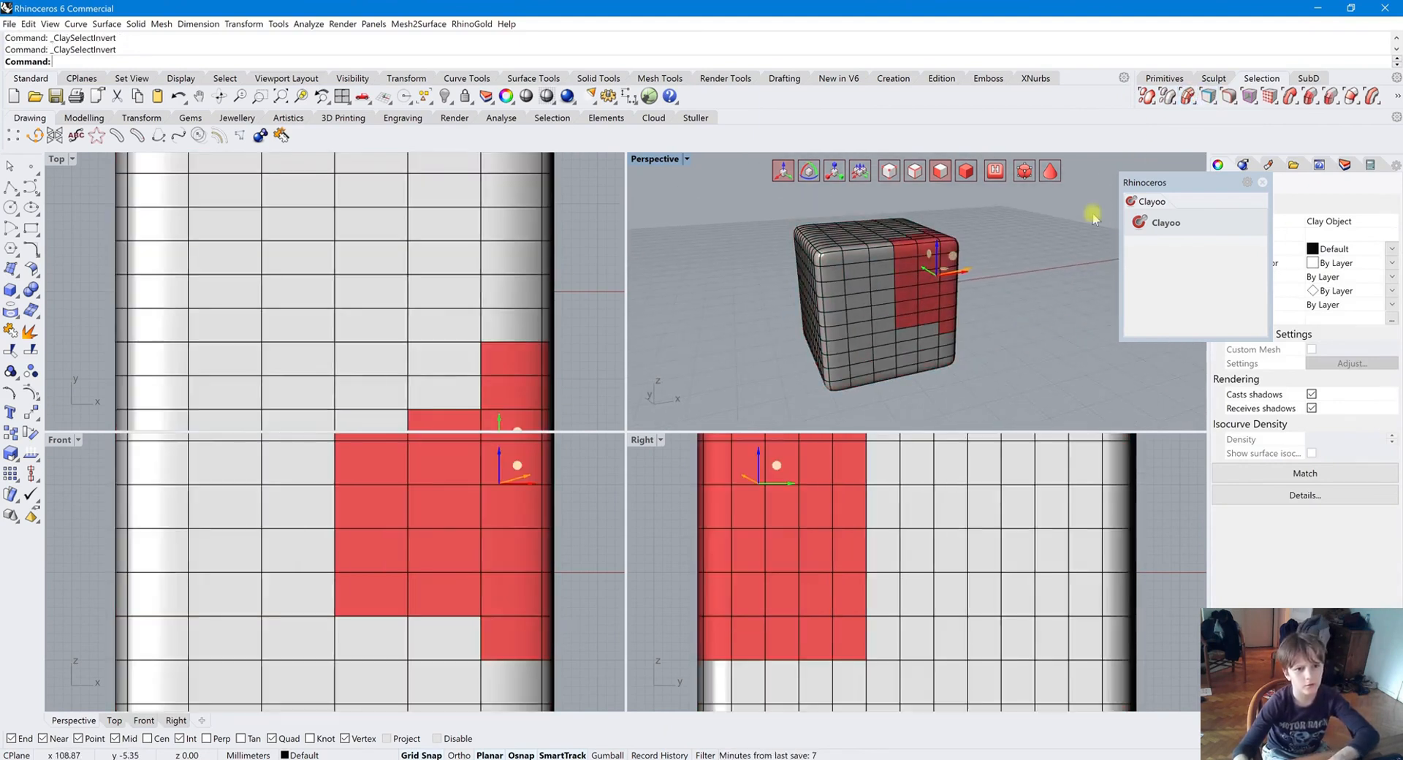
{"action": "key", "text": "Delete"}
Step: Switch the box to the unsmoothed Clayoo view mode and run Select Crease
{"action": "mouse_move", "coordinate": [1008, 288]}
{"action": "right_mouse_down"}
{"action": "mouse_move", "coordinate": [892, 266]}
{"action": "mouse_move", "coordinate": [980, 329]}
{"action": "mouse_move", "coordinate": [1023, 307]}
{"action": "right_mouse_up"}
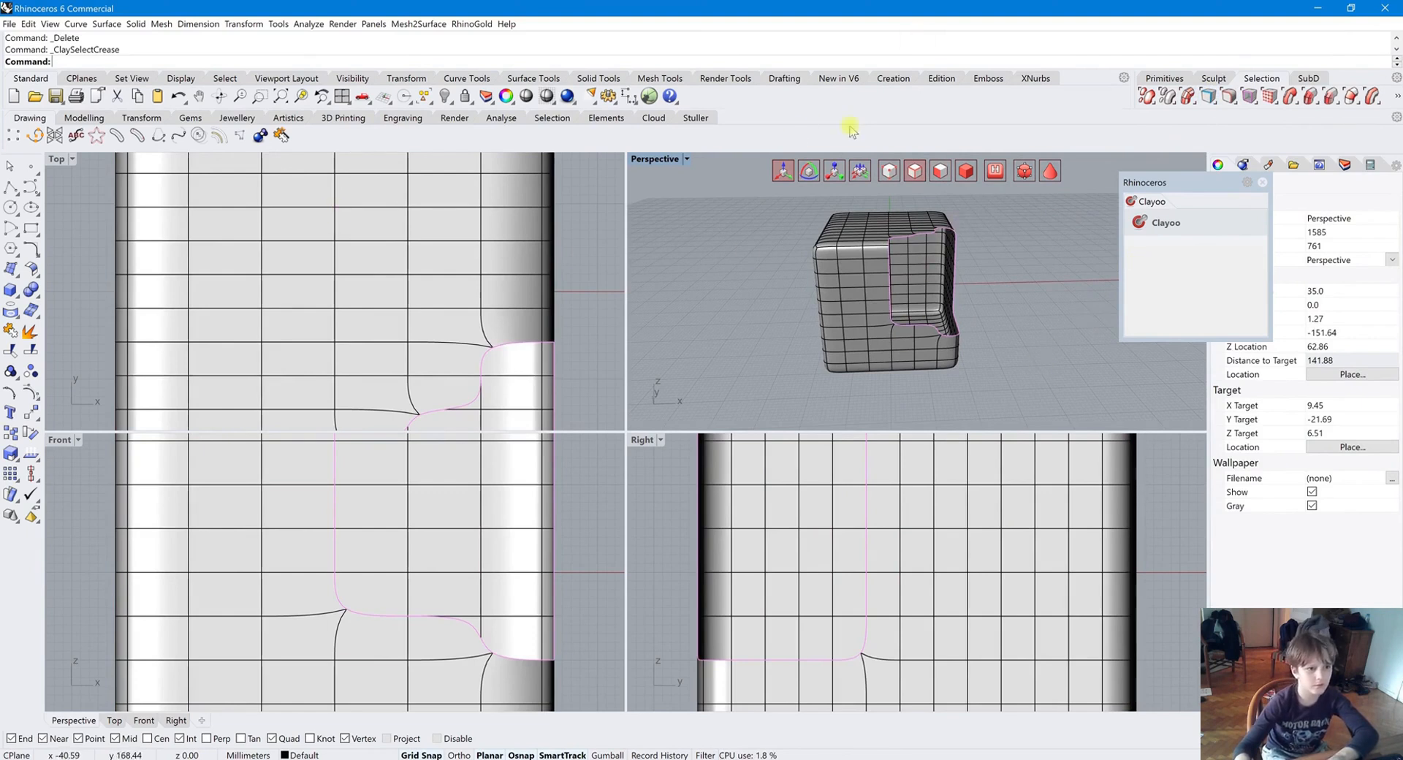
{"action": "left_click", "coordinate": [1007, 165]}
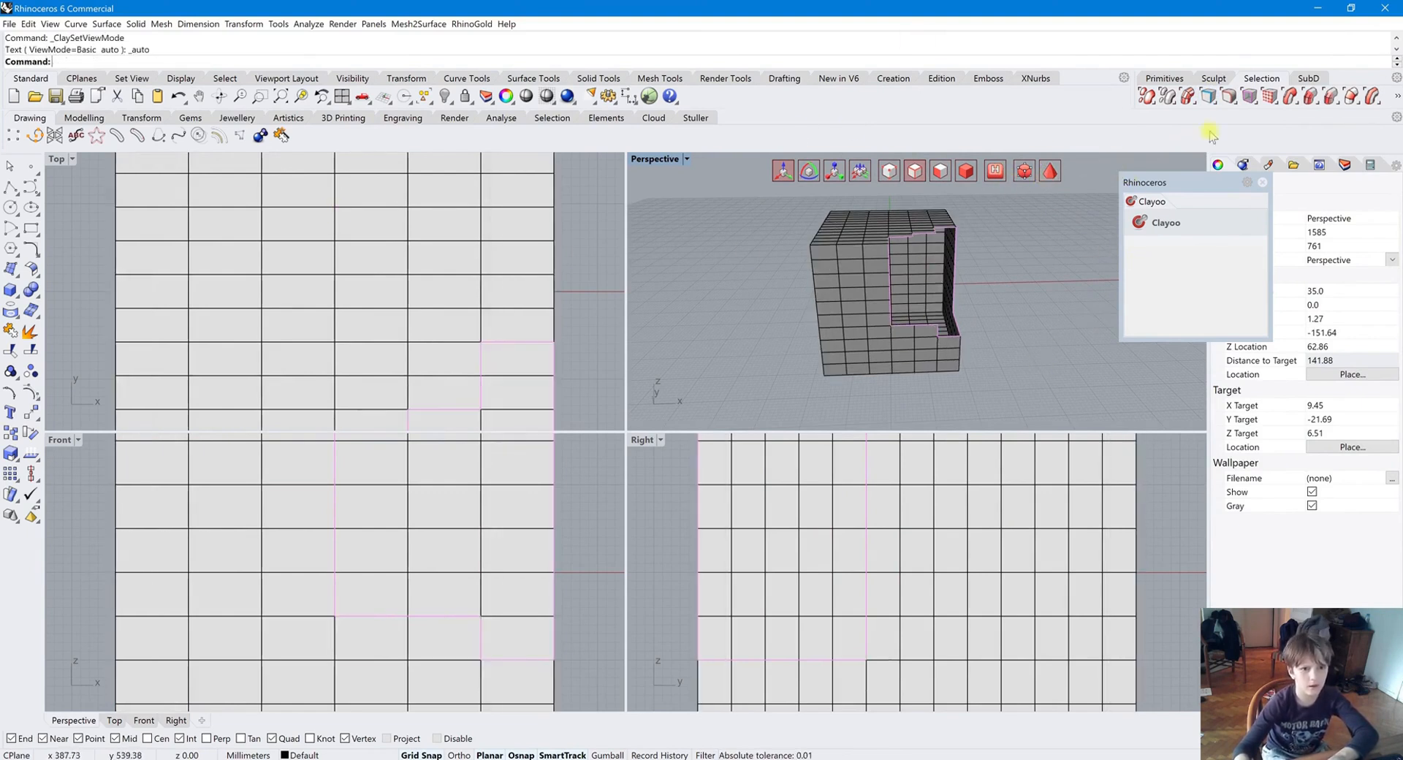
{"action": "left_click", "coordinate": [1209, 99]}
Step: Pick individual mesh edges near the opening of the box, and clear the selection
{"action": "right_click_drag", "start_coordinate": [857, 279], "coordinate": [839, 242]}
{"action": "left_click", "coordinate": [840, 244]}
{"action": "left_click", "coordinate": [835, 256]}
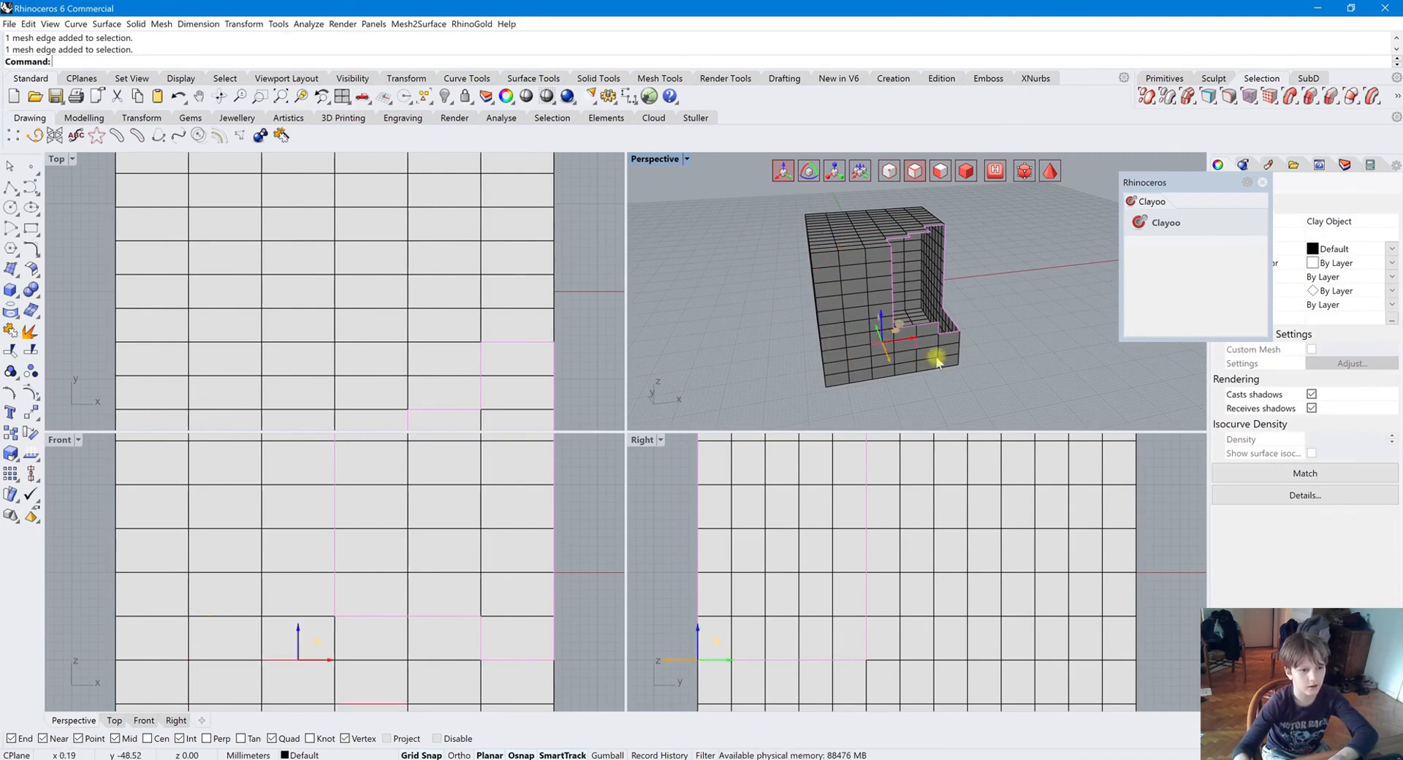
{"action": "left_click", "coordinate": [1006, 255]}
{"action": "right_click_drag", "start_coordinate": [1005, 254], "coordinate": [942, 199]}
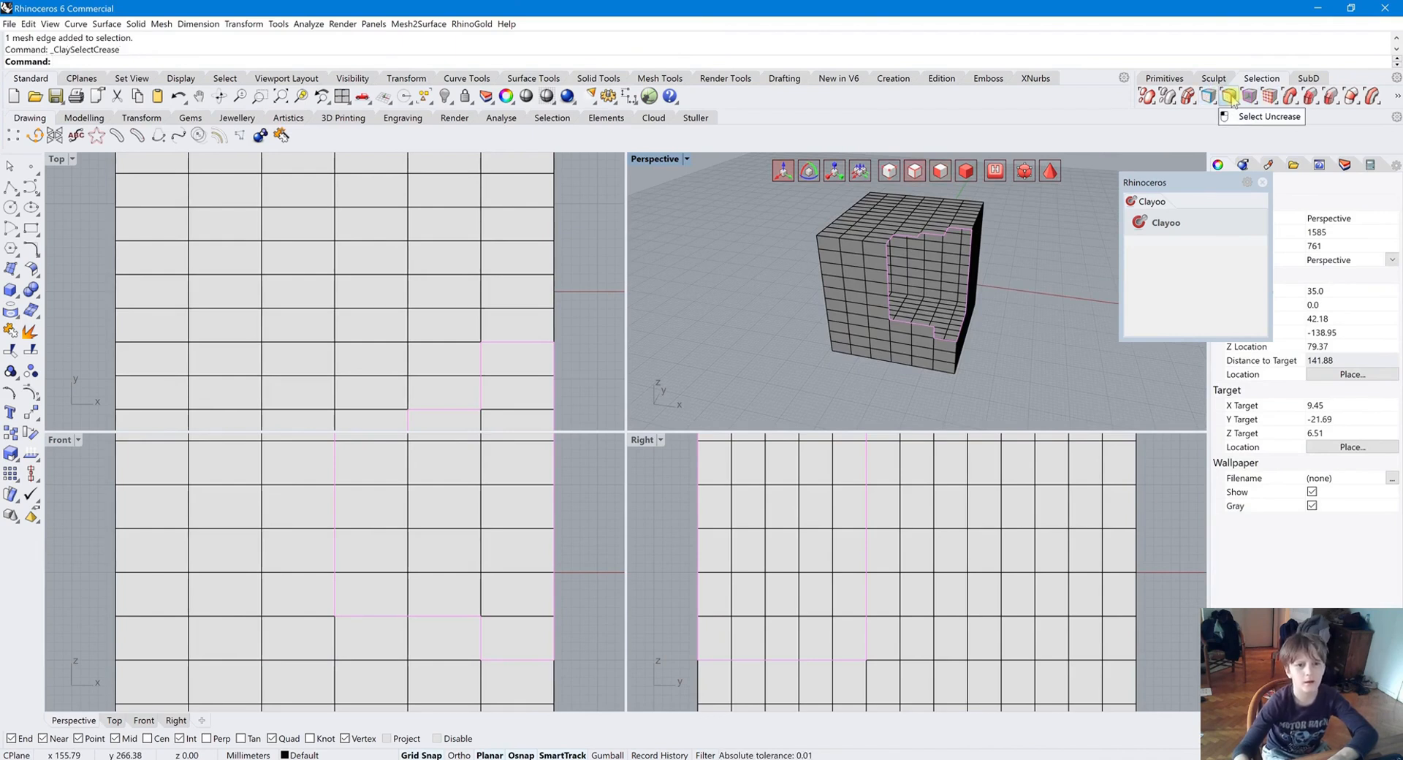
Step: Select the box's uncreased edges with Select Uncrease, return to the smooth Clayoo view mode, and clear the selection
{"action": "left_click", "coordinate": [1231, 98]}
{"action": "right_click_drag", "start_coordinate": [1019, 285], "coordinate": [950, 265]}
{"action": "left_click", "coordinate": [1029, 173]}
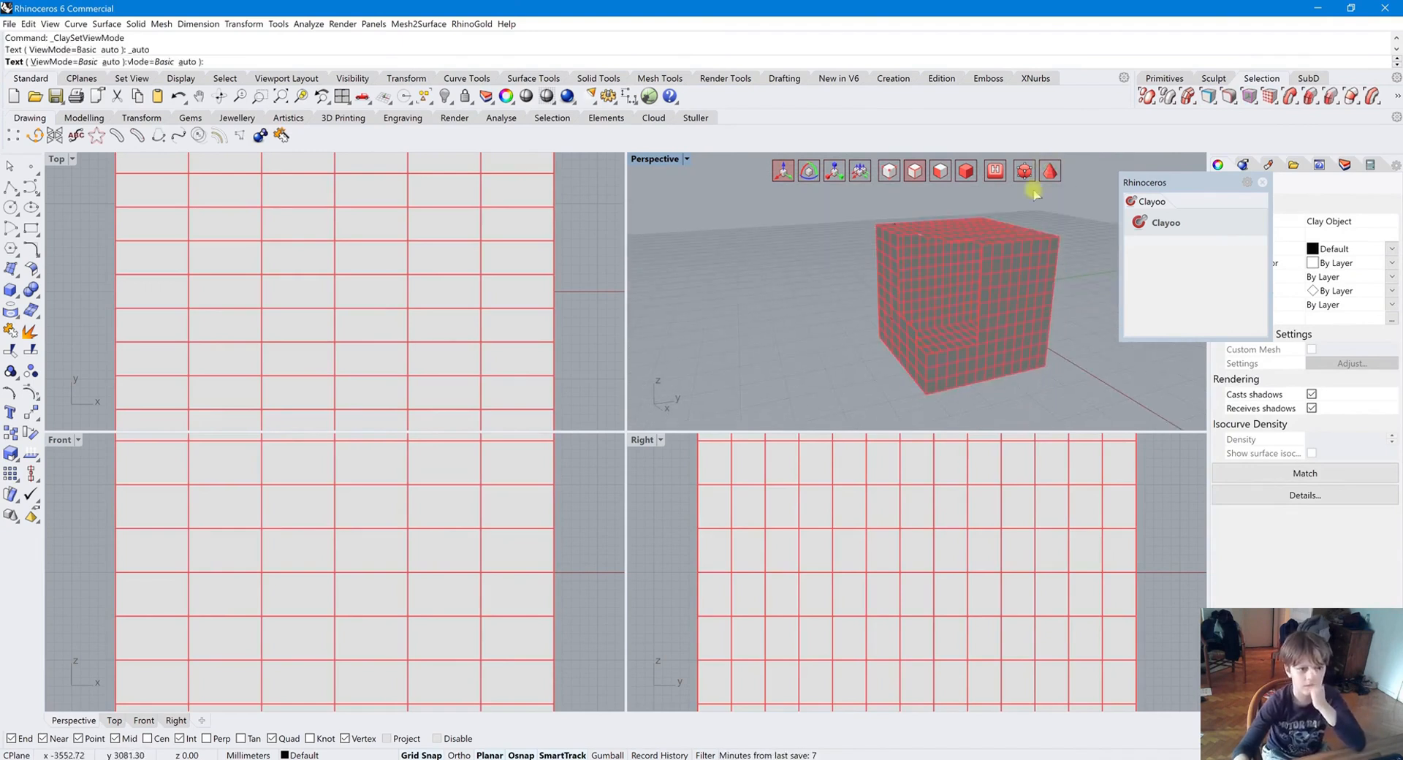
{"action": "left_click", "coordinate": [1070, 250]}
Step: Select the naked edges around the opening in the box's corner
{"action": "right_click_drag", "start_coordinate": [1074, 260], "coordinate": [1191, 167]}
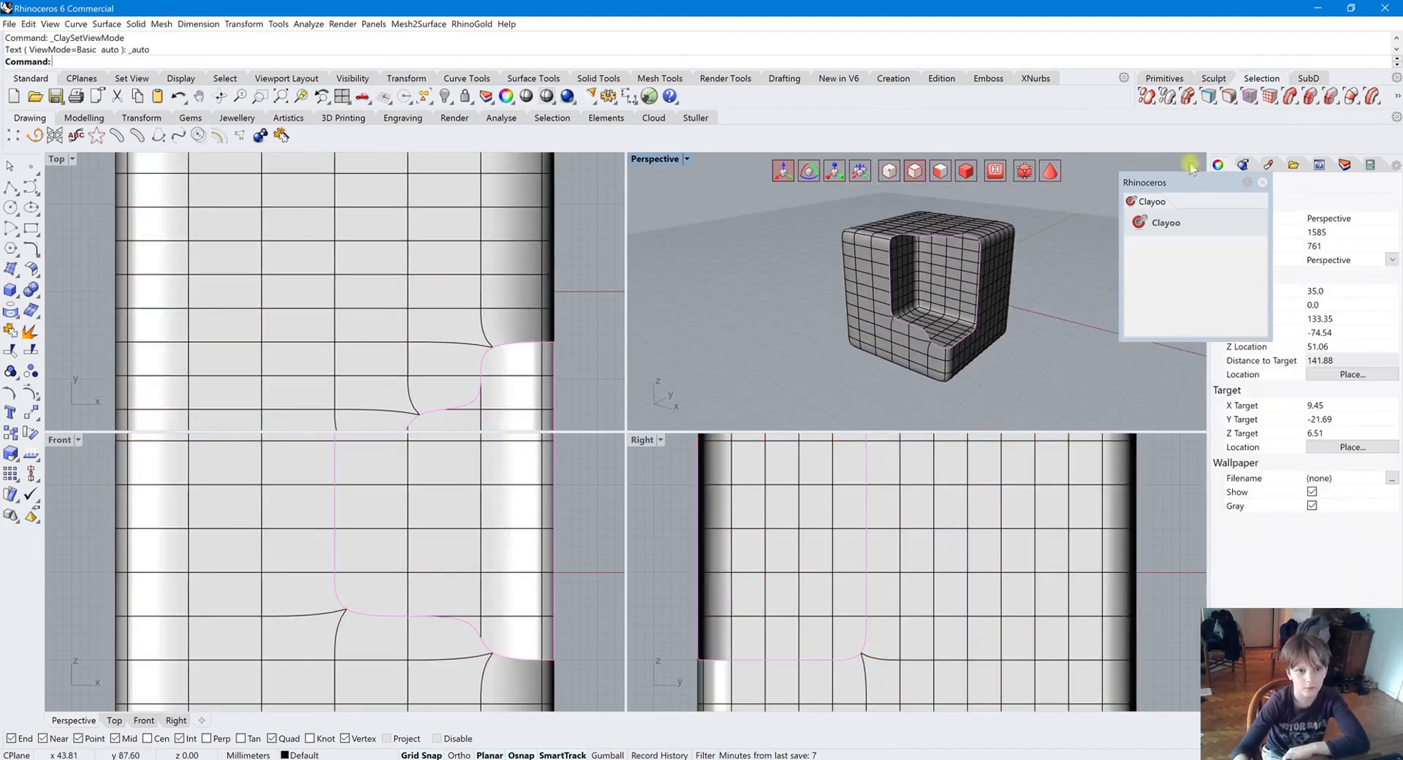
{"action": "left_click", "coordinate": [1248, 96]}
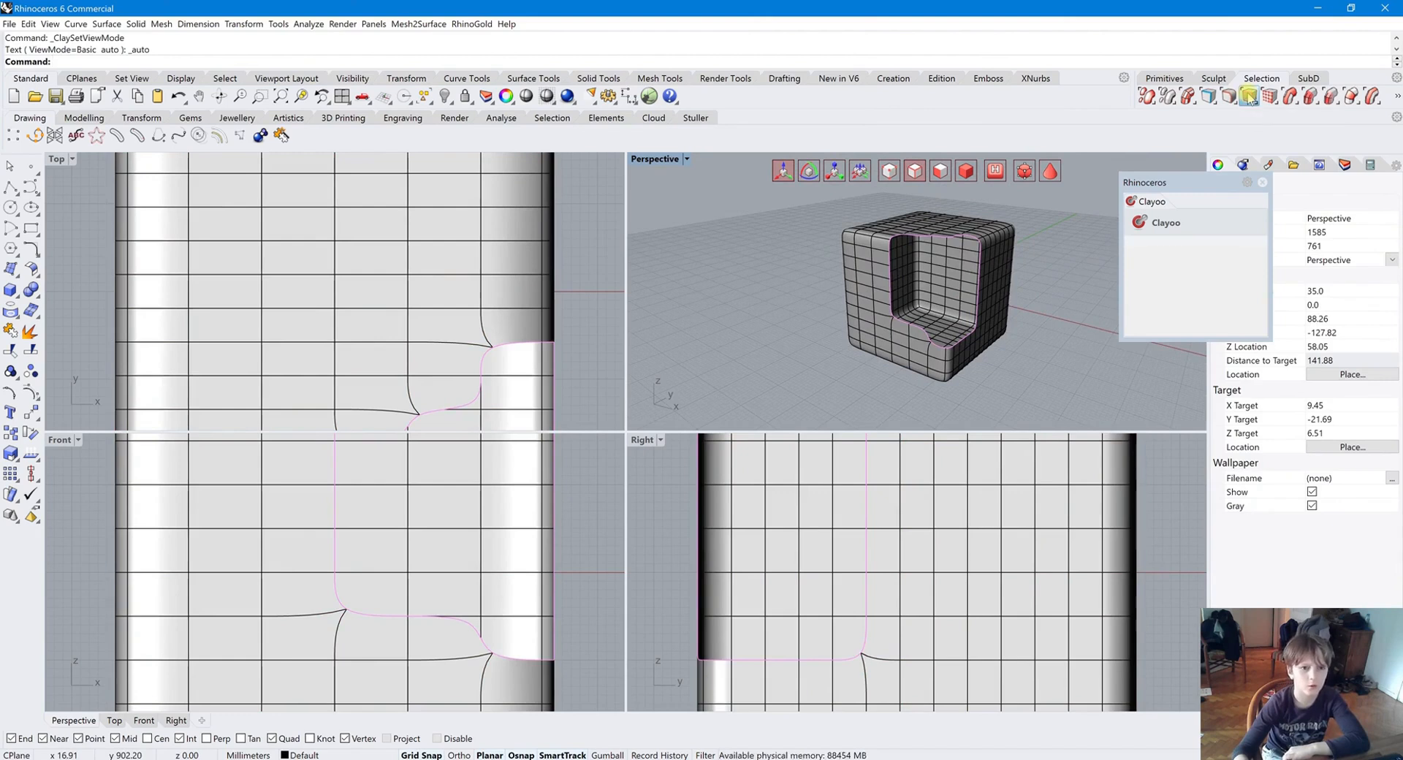
{"action": "right_click_drag", "start_coordinate": [979, 212], "coordinate": [1012, 219]}
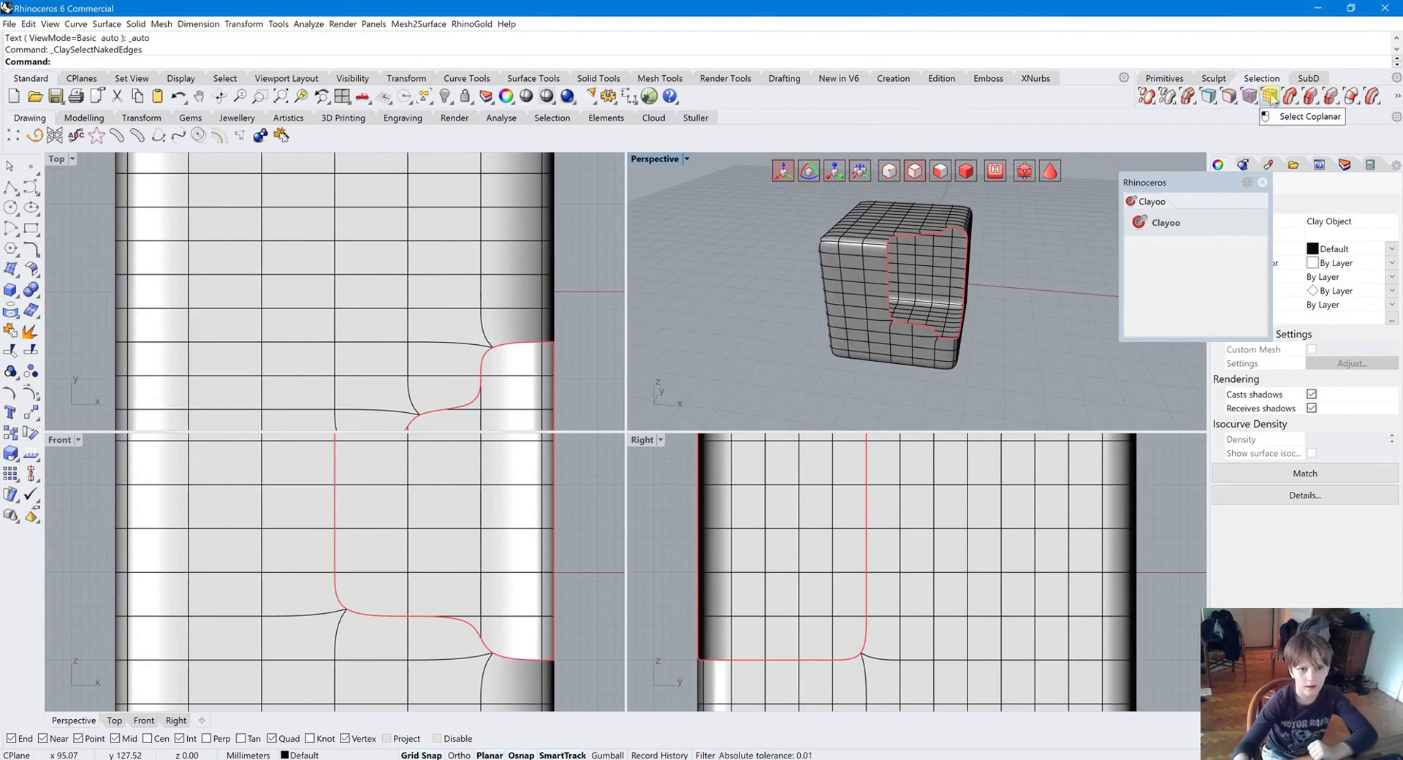
Step: Select the box's coplanar faces around the corner opening with Select Coplanar and delete them
{"action": "left_click", "coordinate": [1272, 98]}
{"action": "left_click", "coordinate": [917, 255]}
{"action": "right_click_drag", "start_coordinate": [985, 273], "coordinate": [1237, 122]}
{"action": "left_click", "coordinate": [1271, 99]}
{"action": "right_click_drag", "start_coordinate": [1052, 288], "coordinate": [1257, 138]}
{"action": "right_click_drag", "start_coordinate": [1037, 275], "coordinate": [751, 296]}
{"action": "key", "text": "Delete"}
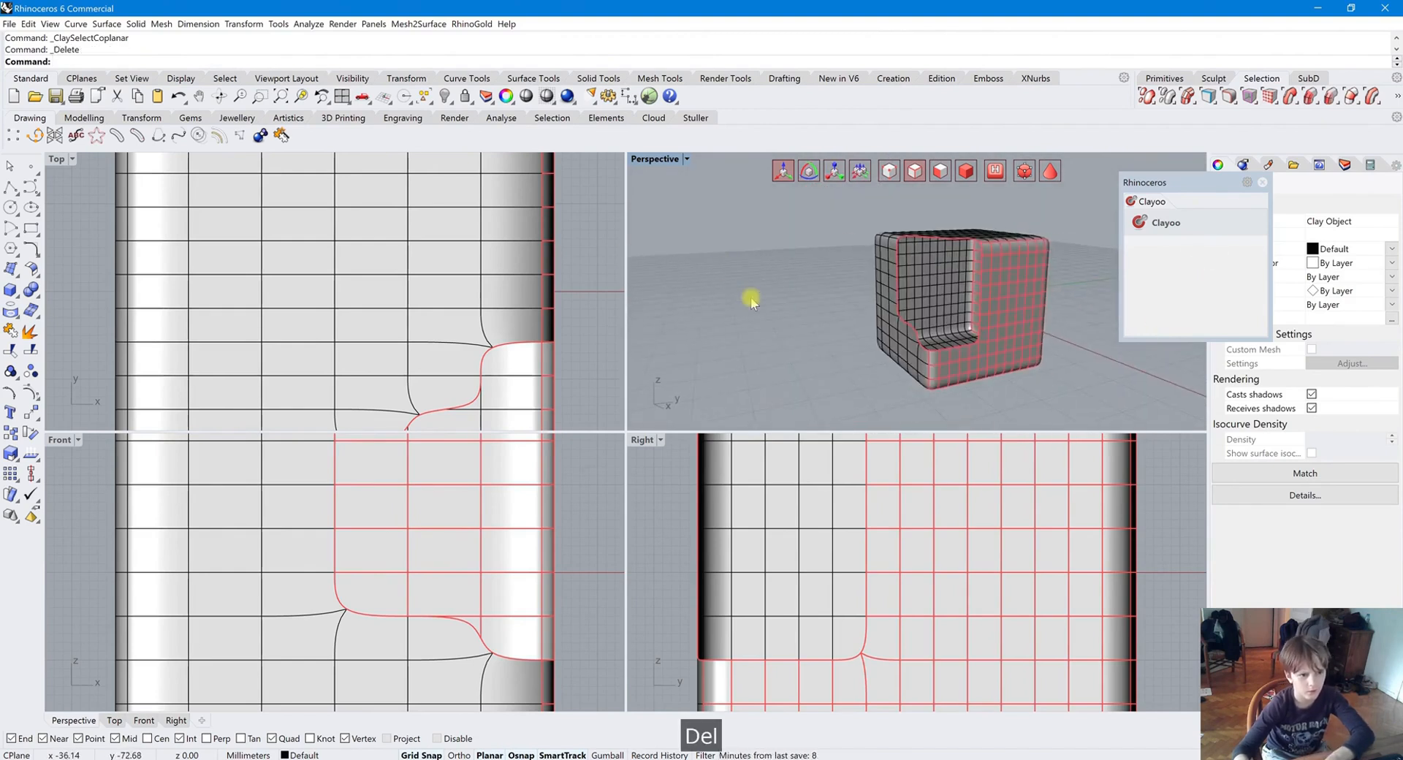
{"action": "right_click_drag", "start_coordinate": [993, 263], "coordinate": [978, 352]}
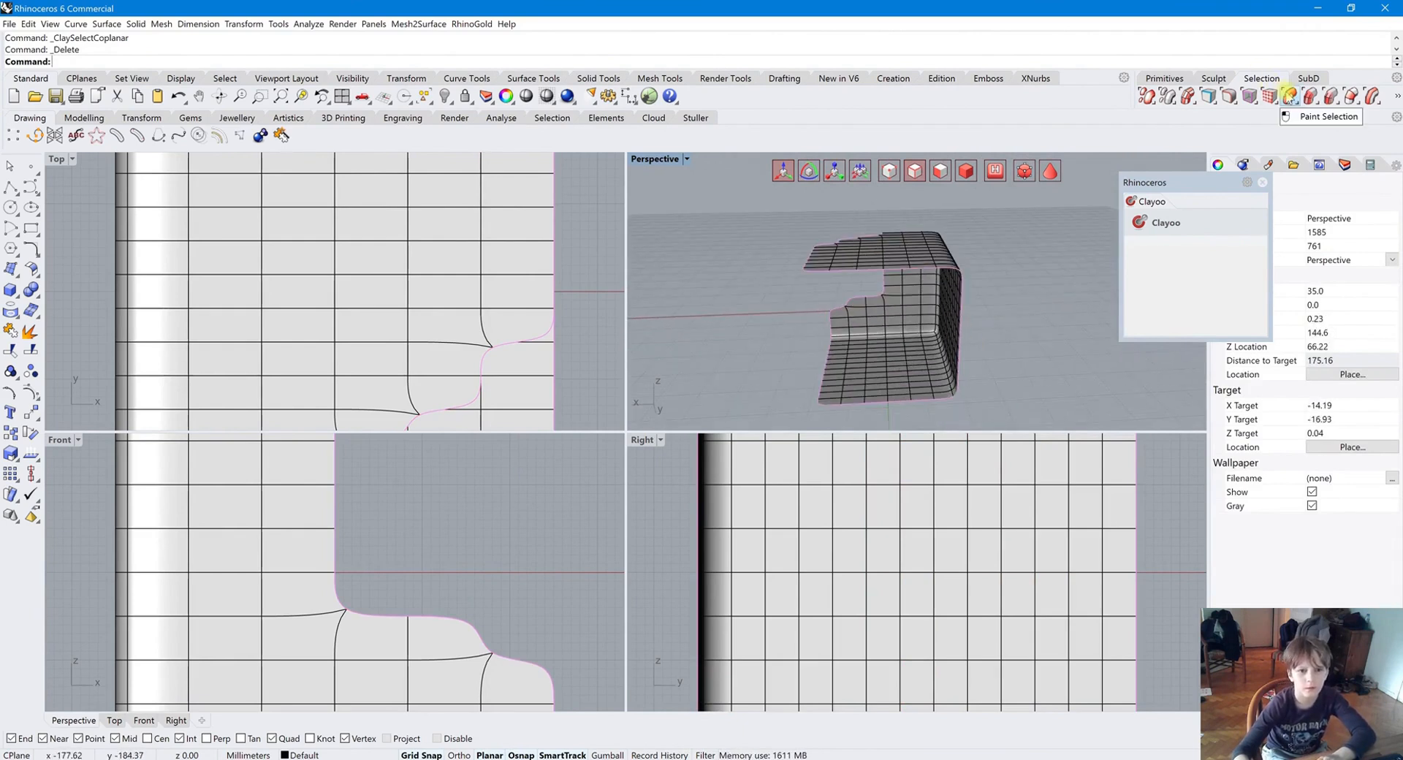
Step: Pick small patches of faces on the box's inner floor and rear wall with Paint Selection and delete them
{"action": "left_click", "coordinate": [1287, 96]}
{"action": "left_click_drag", "start_coordinate": [933, 288], "coordinate": [927, 342]}
{"action": "key", "text": "Return"}
{"action": "key", "text": "Delete"}
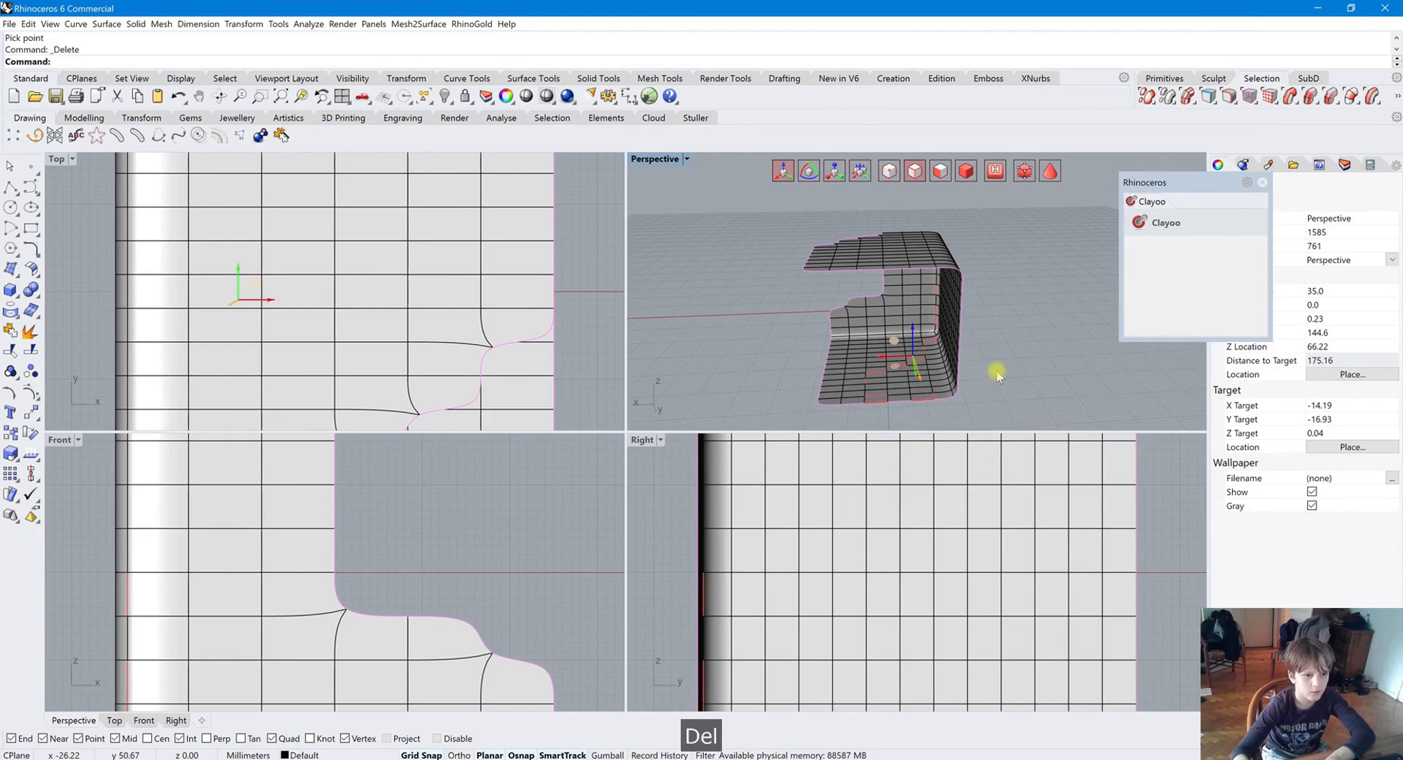
{"action": "mouse_move", "coordinate": [1008, 376]}
{"action": "right_mouse_down"}
{"action": "mouse_move", "coordinate": [1055, 378]}
{"action": "mouse_move", "coordinate": [1055, 345]}
{"action": "mouse_move", "coordinate": [1012, 378]}
{"action": "right_mouse_up"}
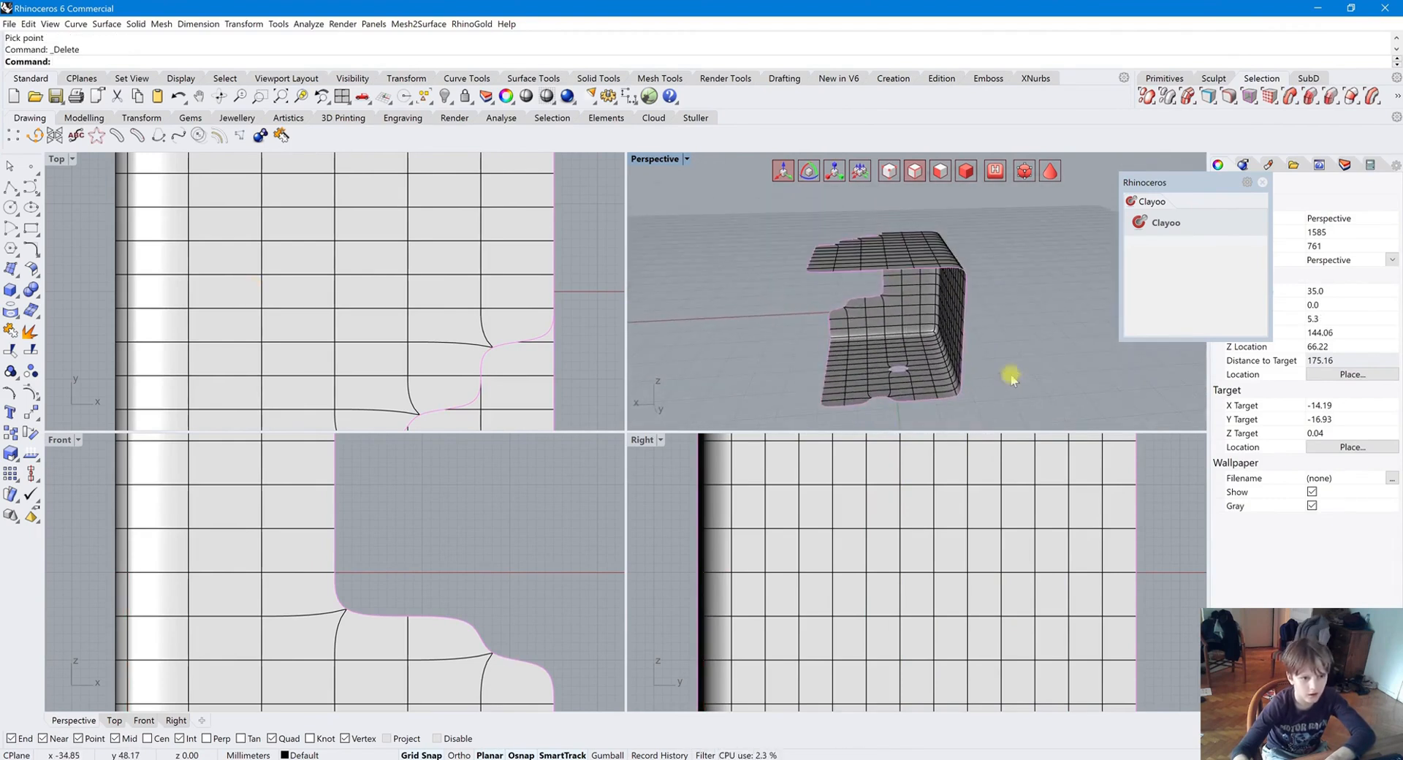
{"action": "left_click", "coordinate": [935, 330], "text": "ctrl+shift"}
{"action": "left_click", "coordinate": [941, 386], "text": "ctrl+shift"}
{"action": "left_click", "coordinate": [1289, 96]}
{"action": "key", "text": "Delete"}
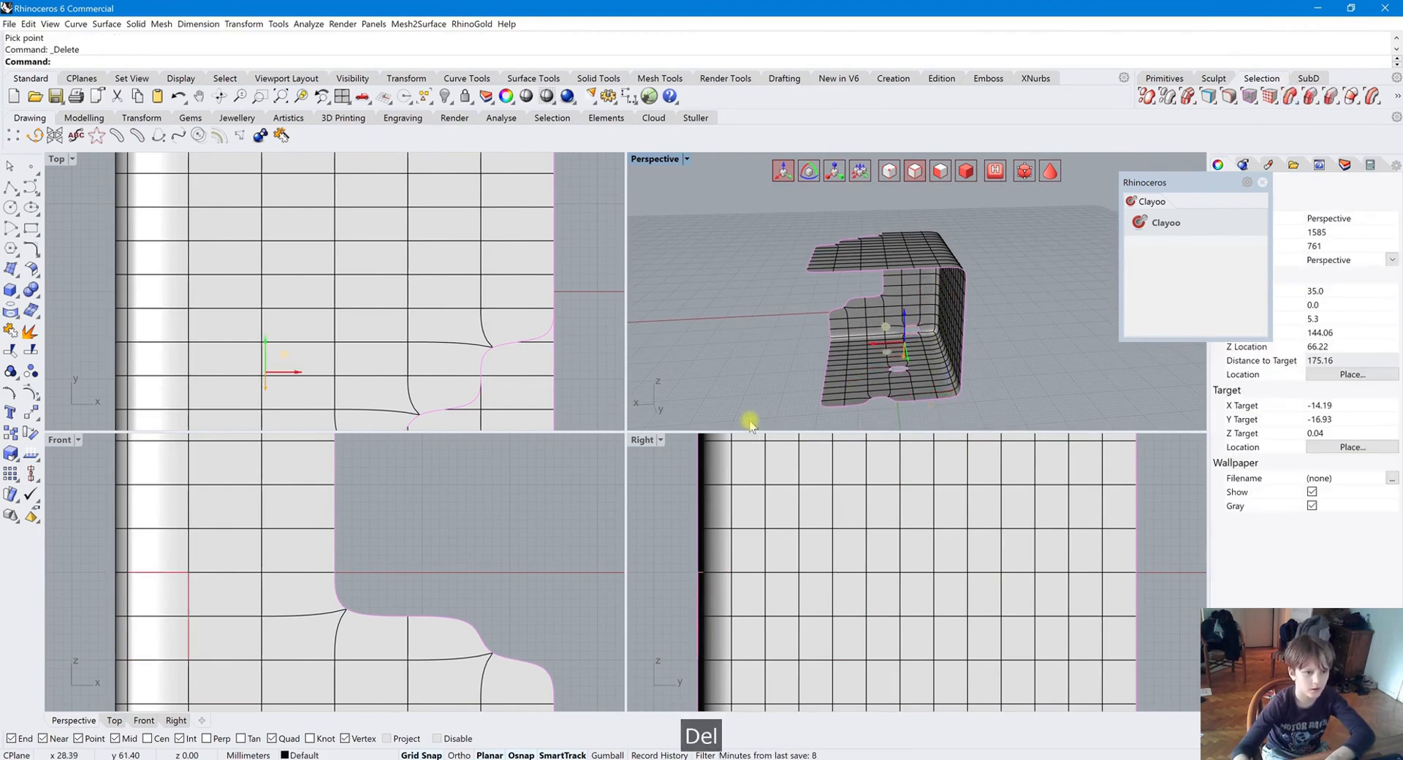
{"action": "right_click_drag", "start_coordinate": [764, 382], "coordinate": [984, 274]}
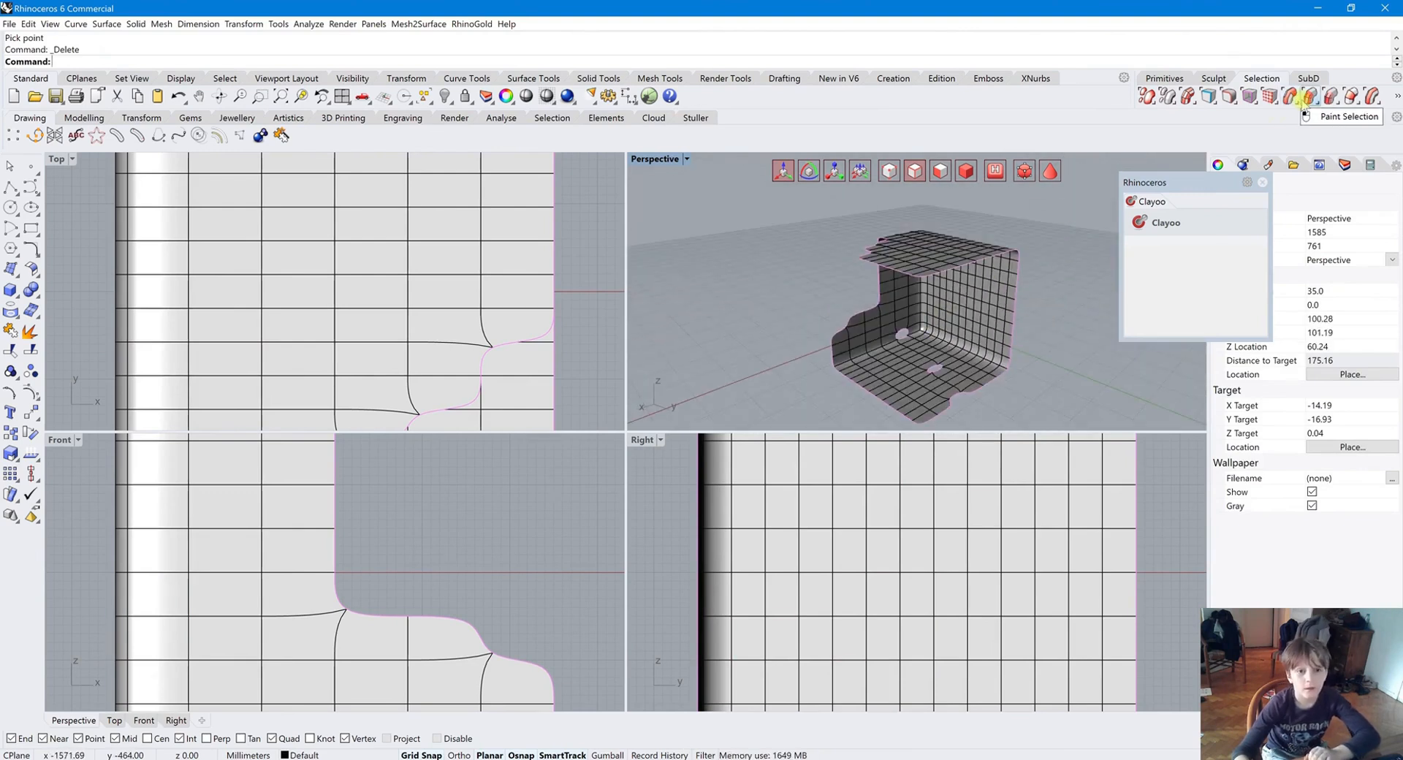
Step: Delete the side-wall faces selected by growing and shrinking the selection from a single face, and undo the deletion
{"action": "left_click", "coordinate": [973, 314], "text": "ctrl+shift"}
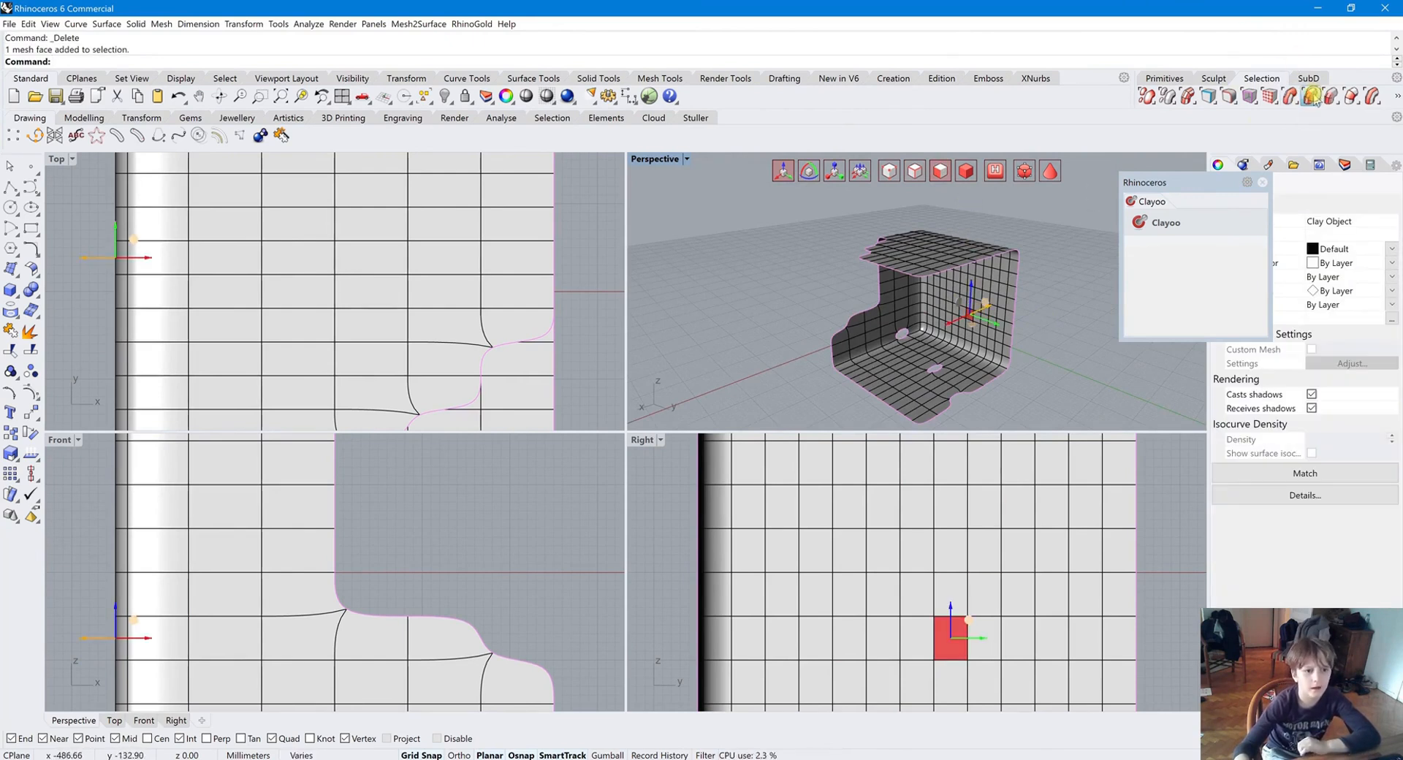
{"action": "left_click", "coordinate": [1313, 95]}
{"action": "left_click", "coordinate": [1313, 95]}
{"action": "left_click", "coordinate": [1313, 96]}
{"action": "left_click", "coordinate": [1313, 95]}
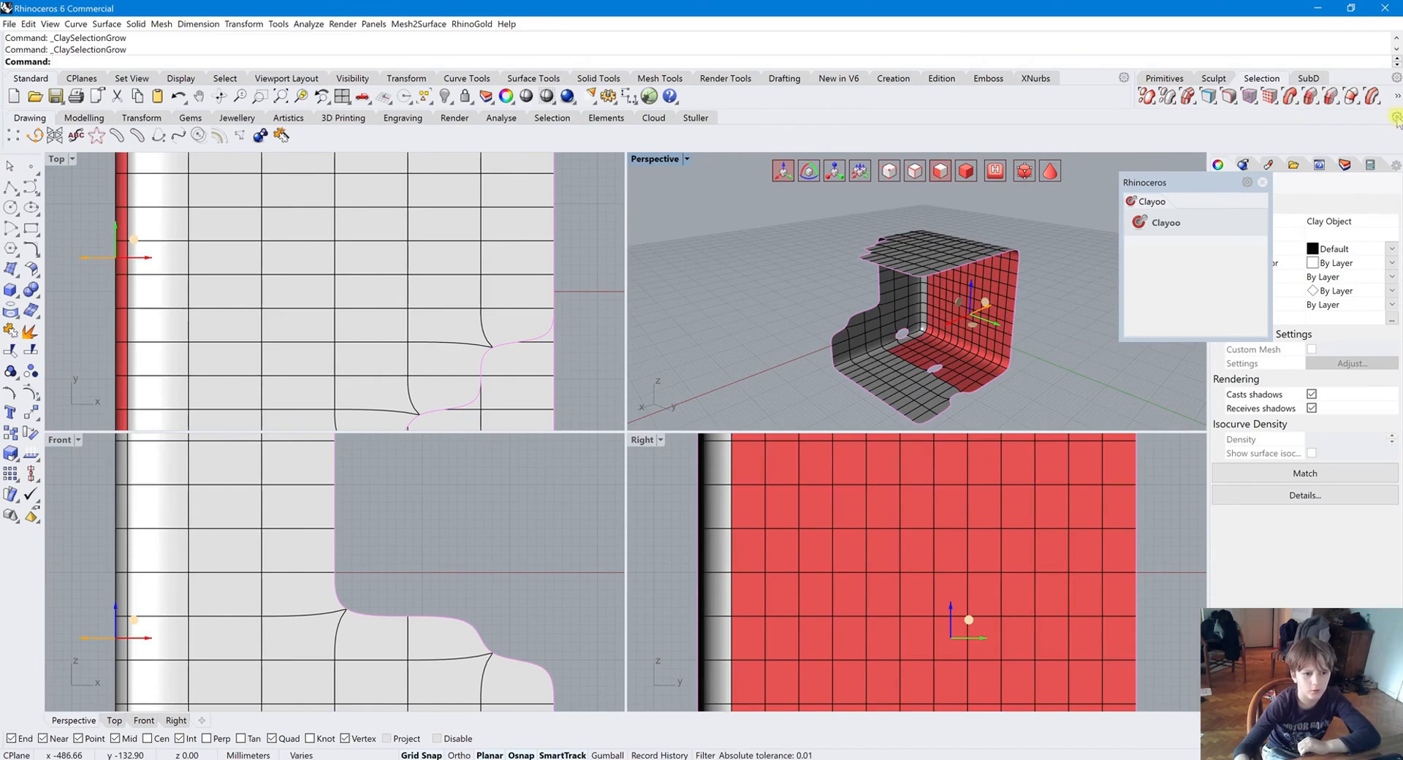
{"action": "right_click", "coordinate": [1328, 102]}
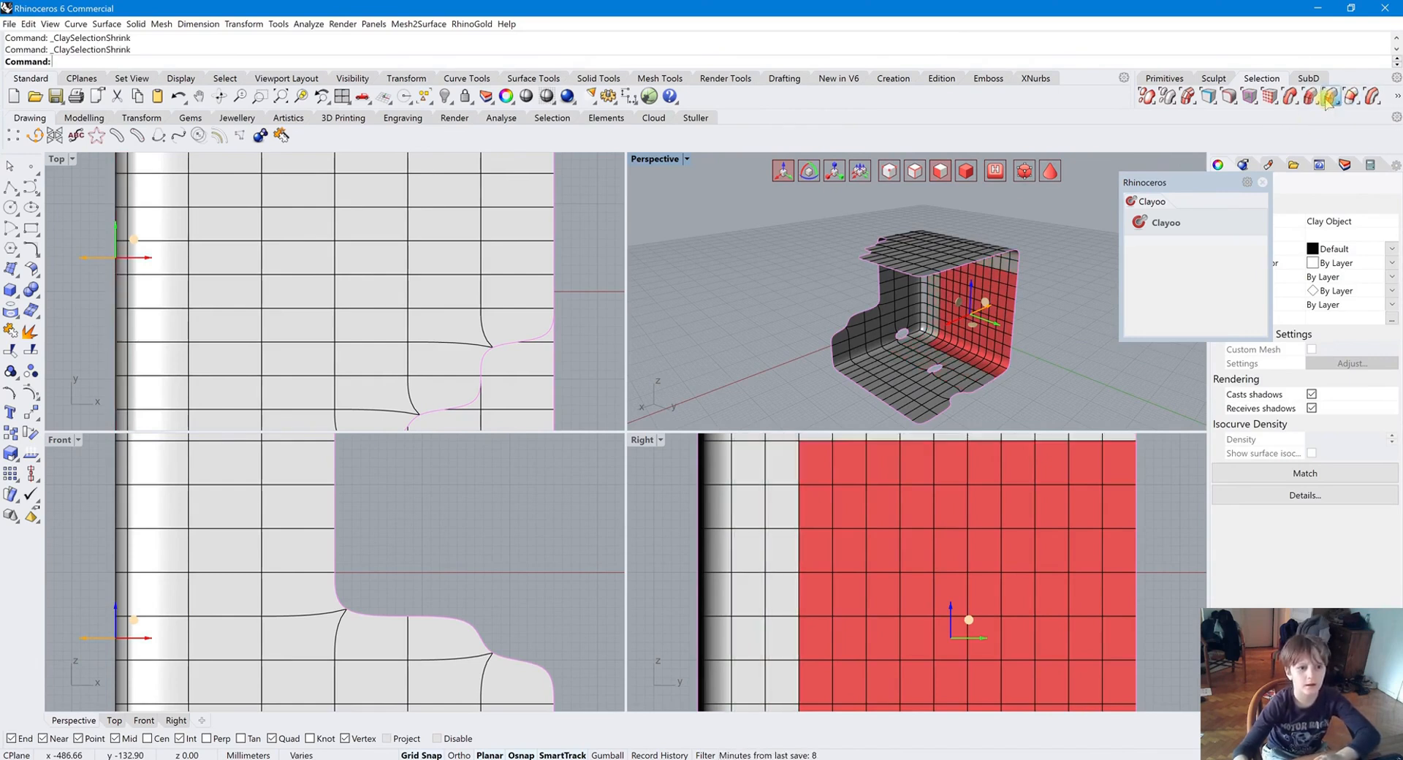
{"action": "key", "text": "Delete"}
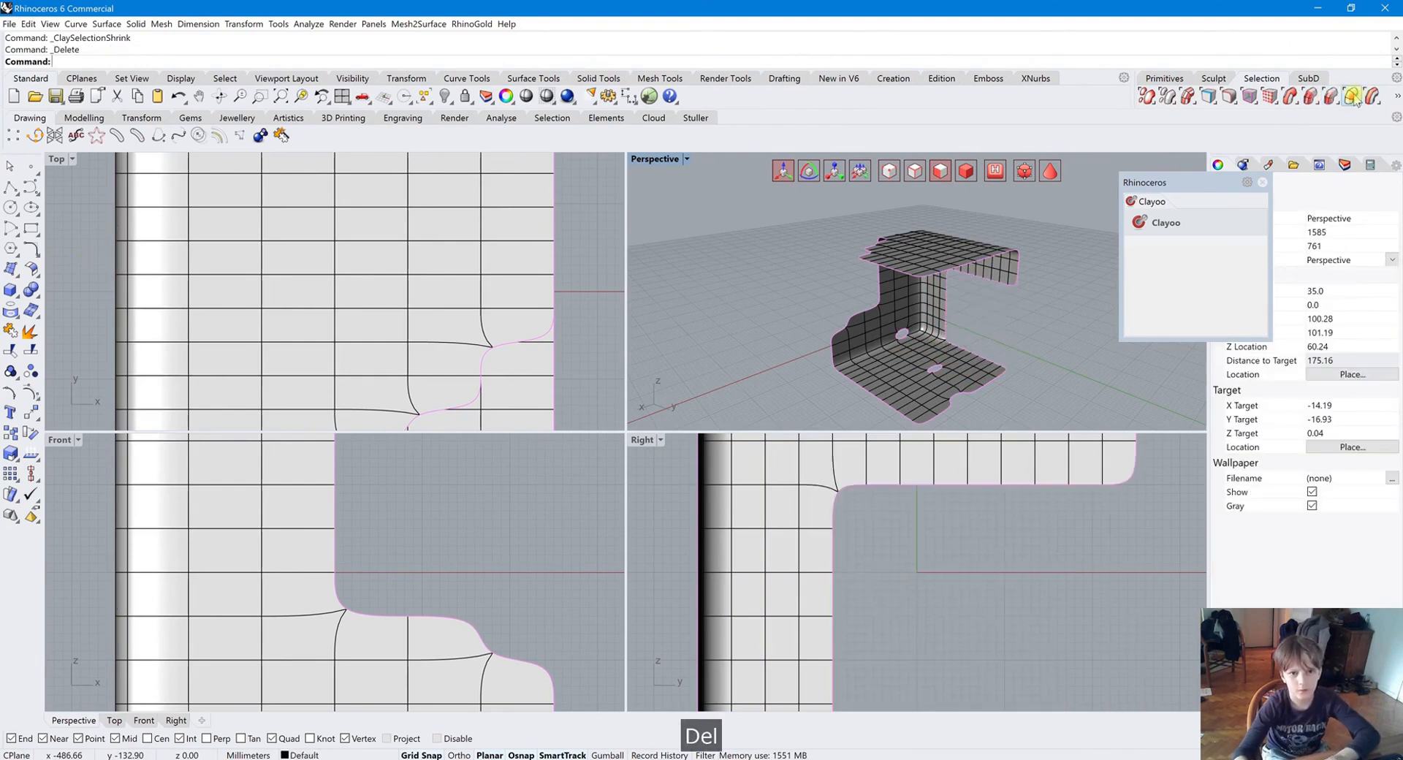
{"action": "key", "text": "ctrl+z"}
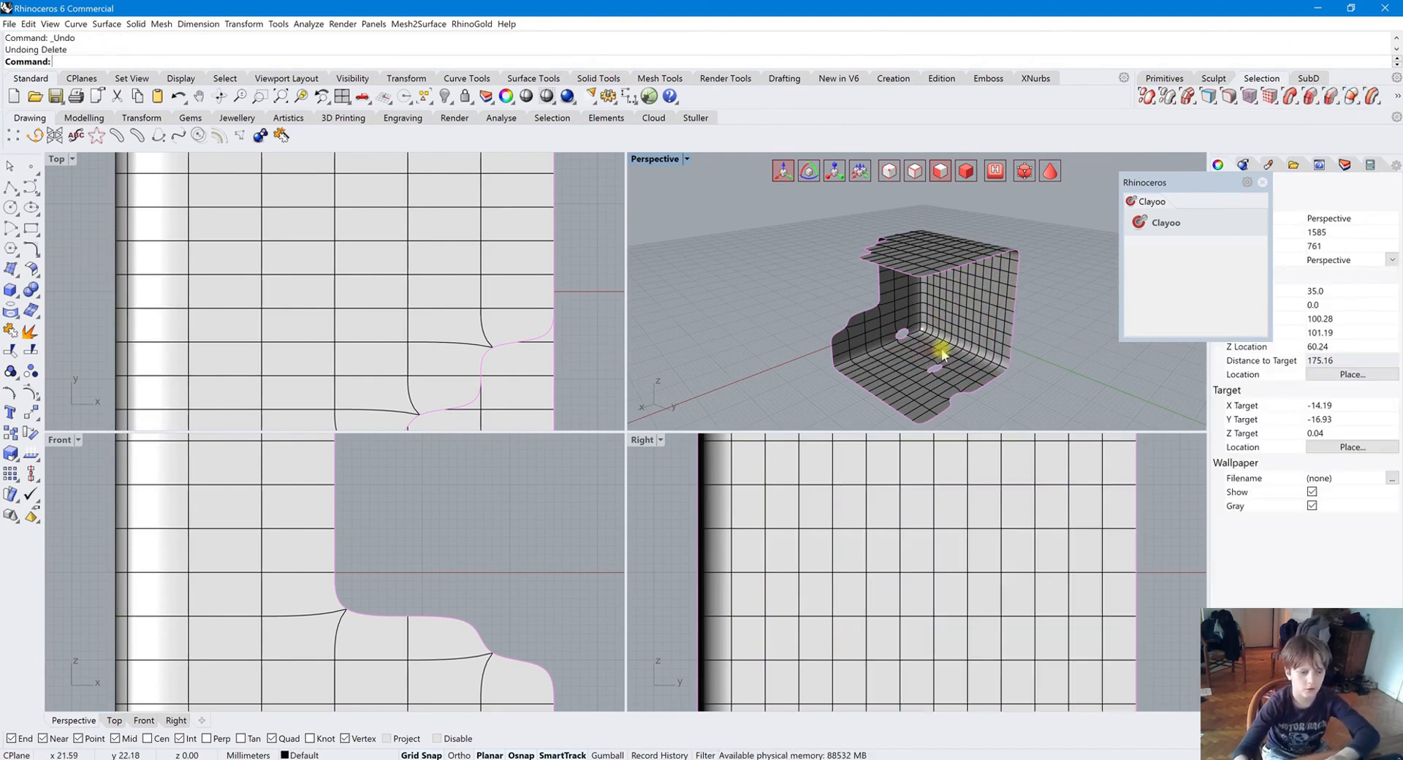
Step: Use Select UV with the U option on the box's side wall, and clear the selection
{"action": "left_click", "coordinate": [972, 321]}
{"action": "left_click", "coordinate": [1350, 115]}
{"action": "left_click", "coordinate": [1075, 365]}
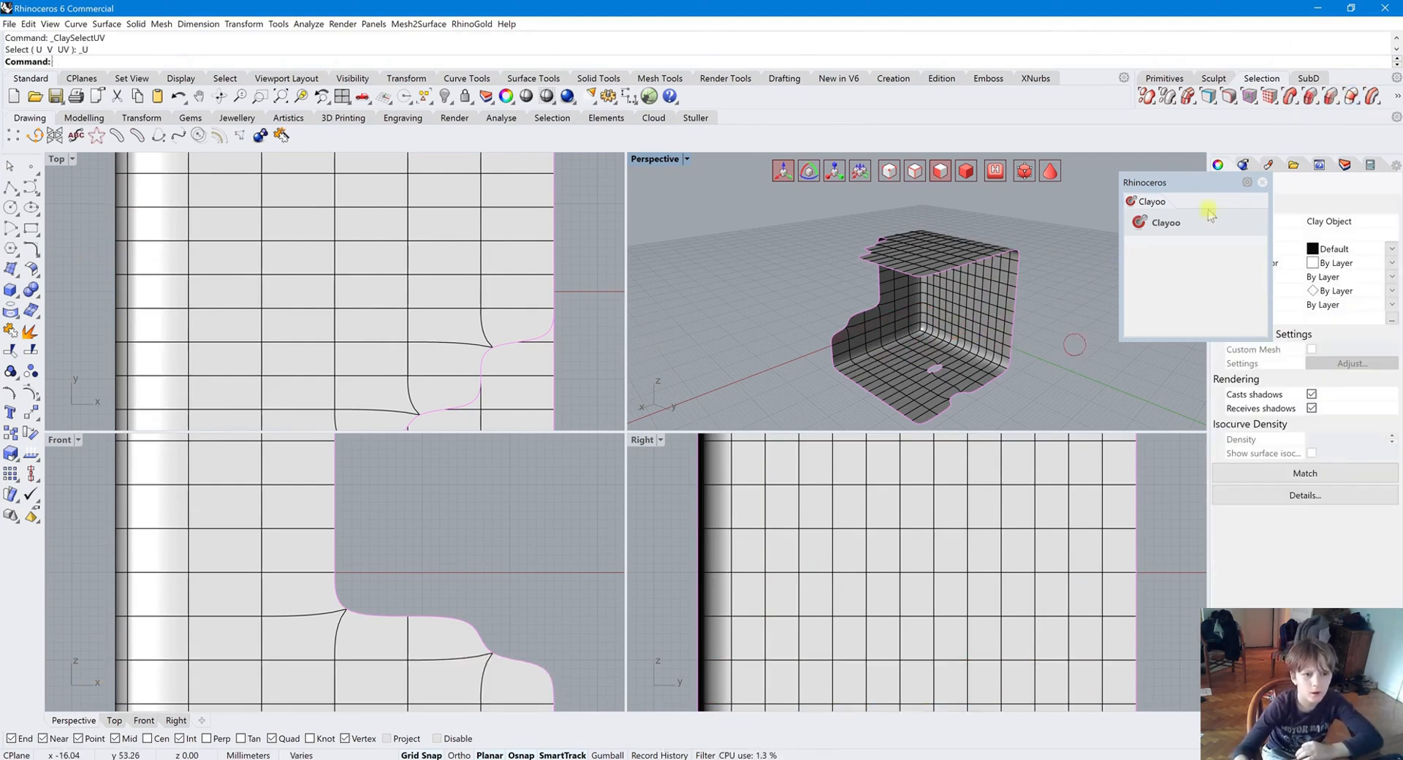
{"action": "left_click", "coordinate": [1016, 316]}
{"action": "left_click", "coordinate": [1370, 98]}
{"action": "left_click", "coordinate": [1074, 385]}
Step: Select the whole remaining box and delete it
{"action": "right_click_drag", "start_coordinate": [1074, 385], "coordinate": [979, 298]}
{"action": "left_click_drag", "start_coordinate": [1063, 418], "coordinate": [789, 245]}
{"action": "key", "text": "Delete"}
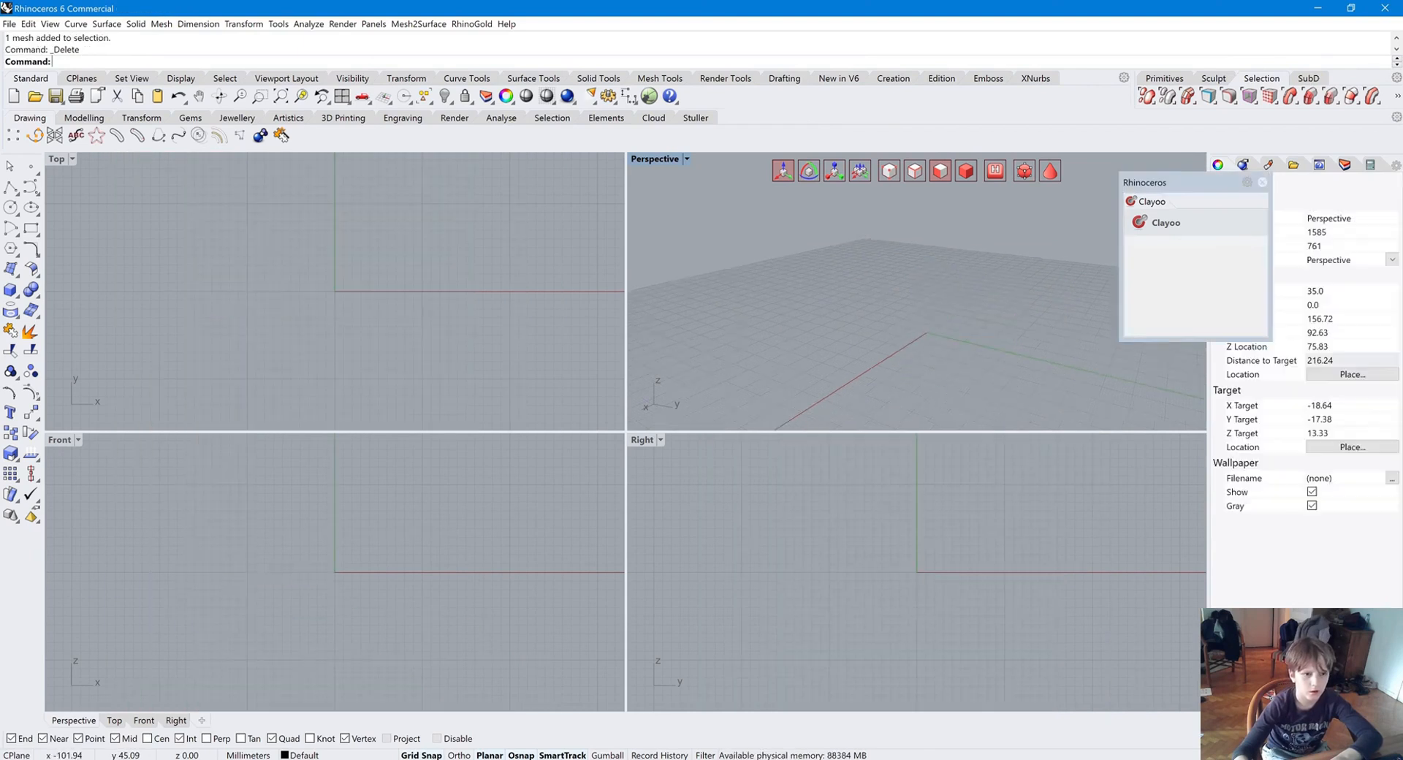
{"action": "right_click_drag", "start_coordinate": [963, 312], "coordinate": [1020, 291]}
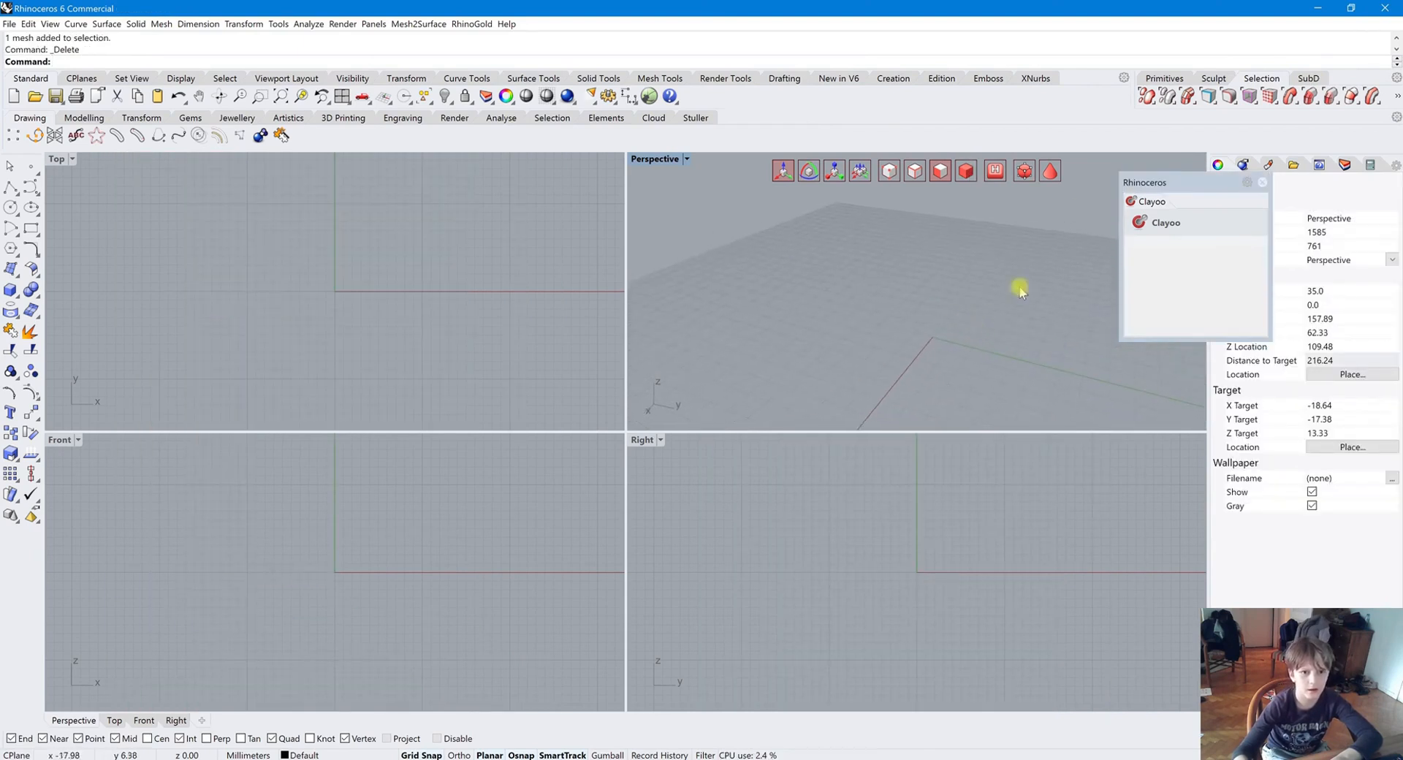
{"action": "left_click", "coordinate": [1310, 78]}
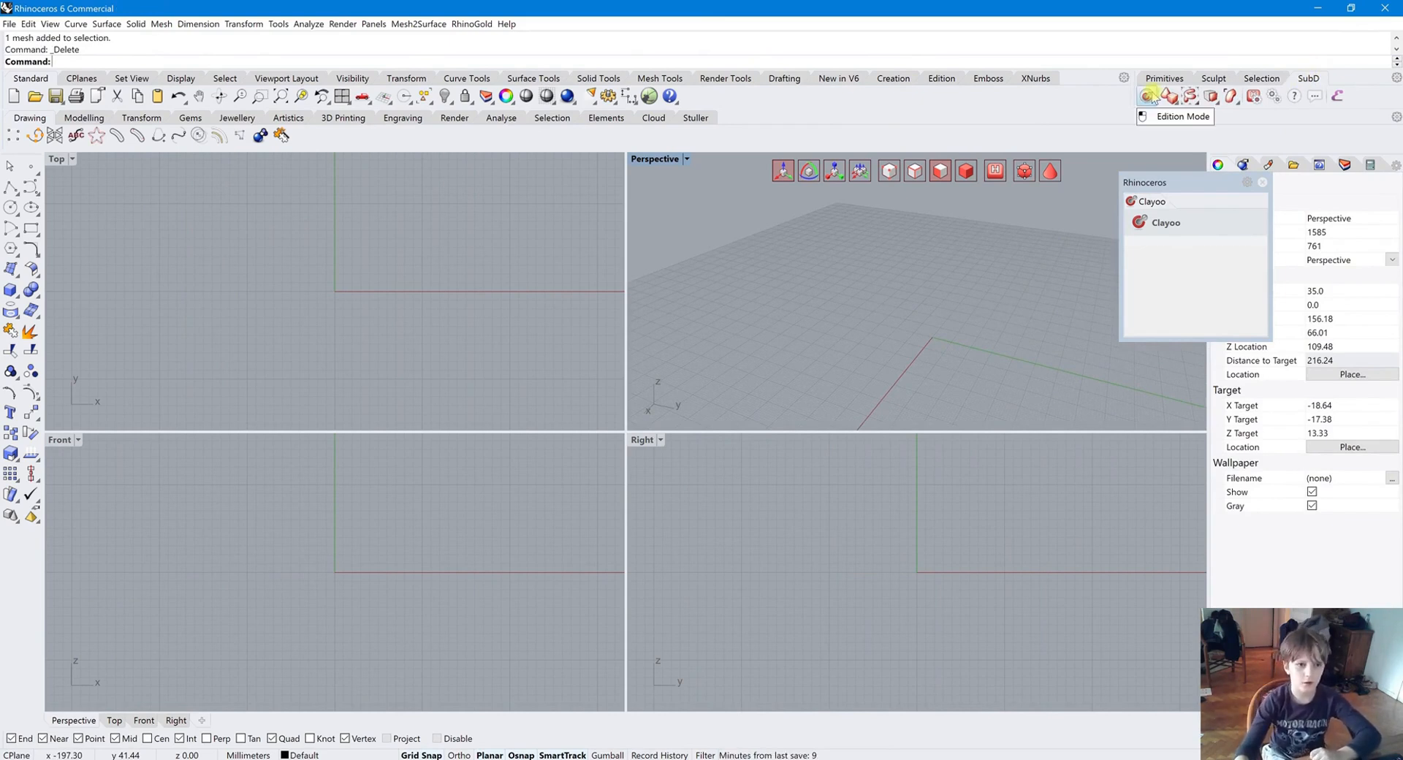
{"action": "left_click", "coordinate": [1214, 78]}
{"action": "left_click", "coordinate": [1307, 78]}
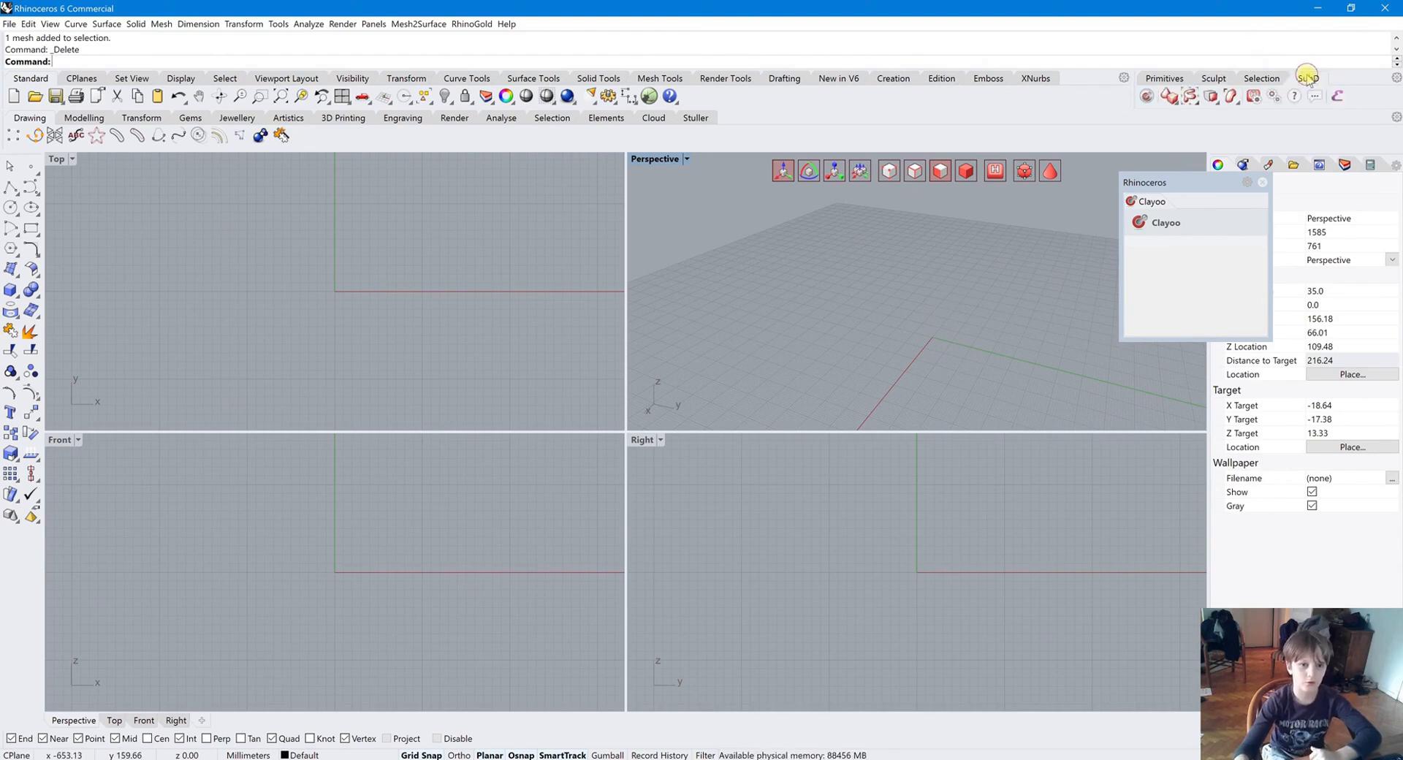
{"action": "left_click", "coordinate": [1190, 100]}
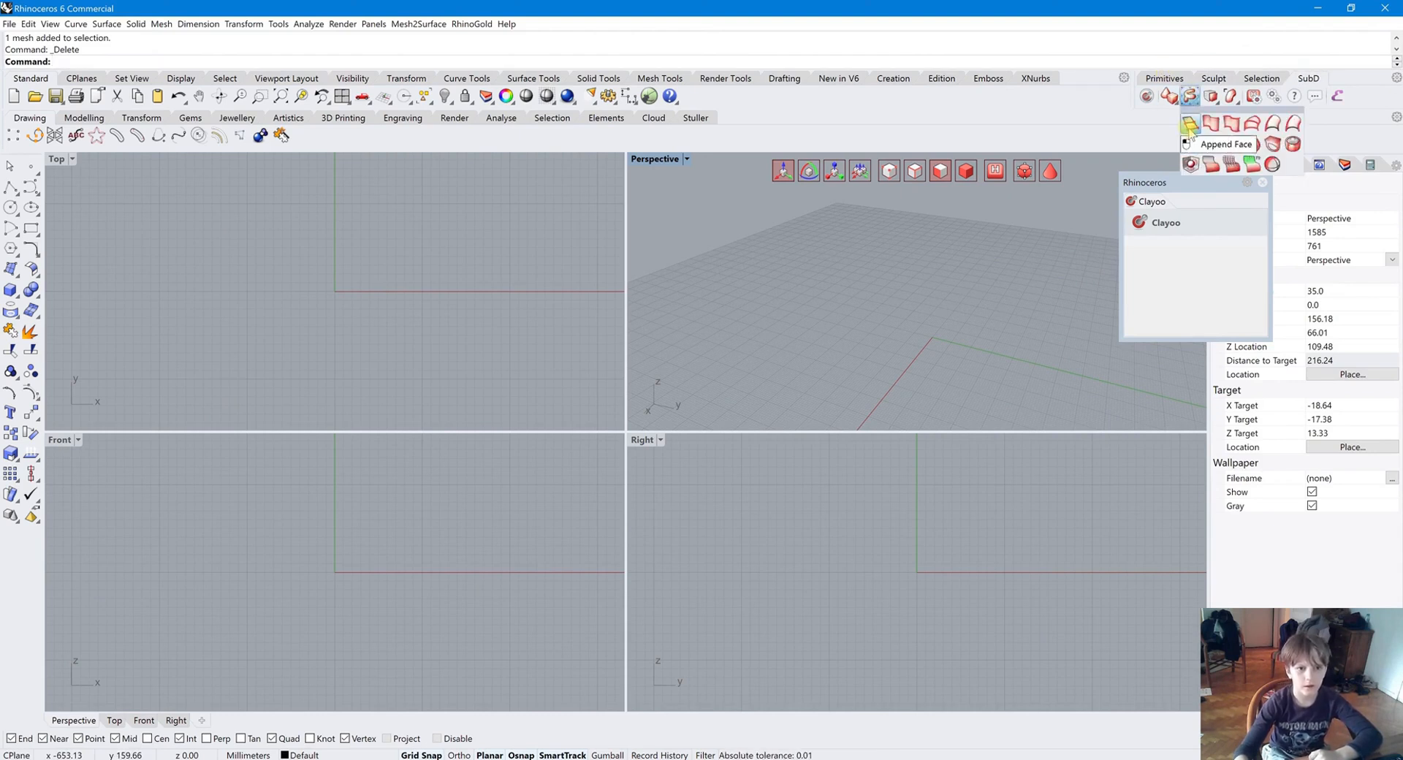
Step: Create a Clayoo plane of 108.776 by 152.089 with 9 segments in X and 5 in Y
{"action": "left_click", "coordinate": [1177, 81]}
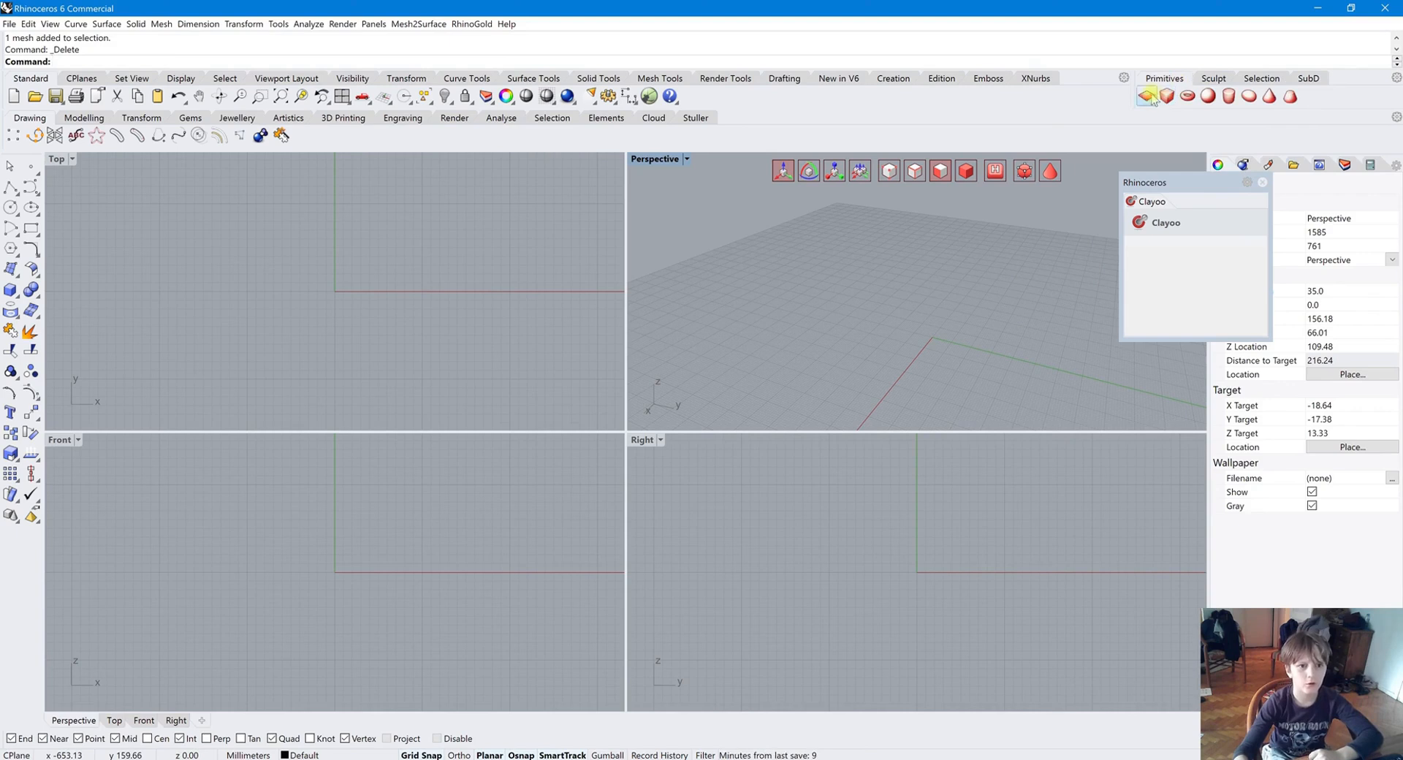
{"action": "left_click", "coordinate": [1148, 97]}
{"action": "key", "text": "Return"}
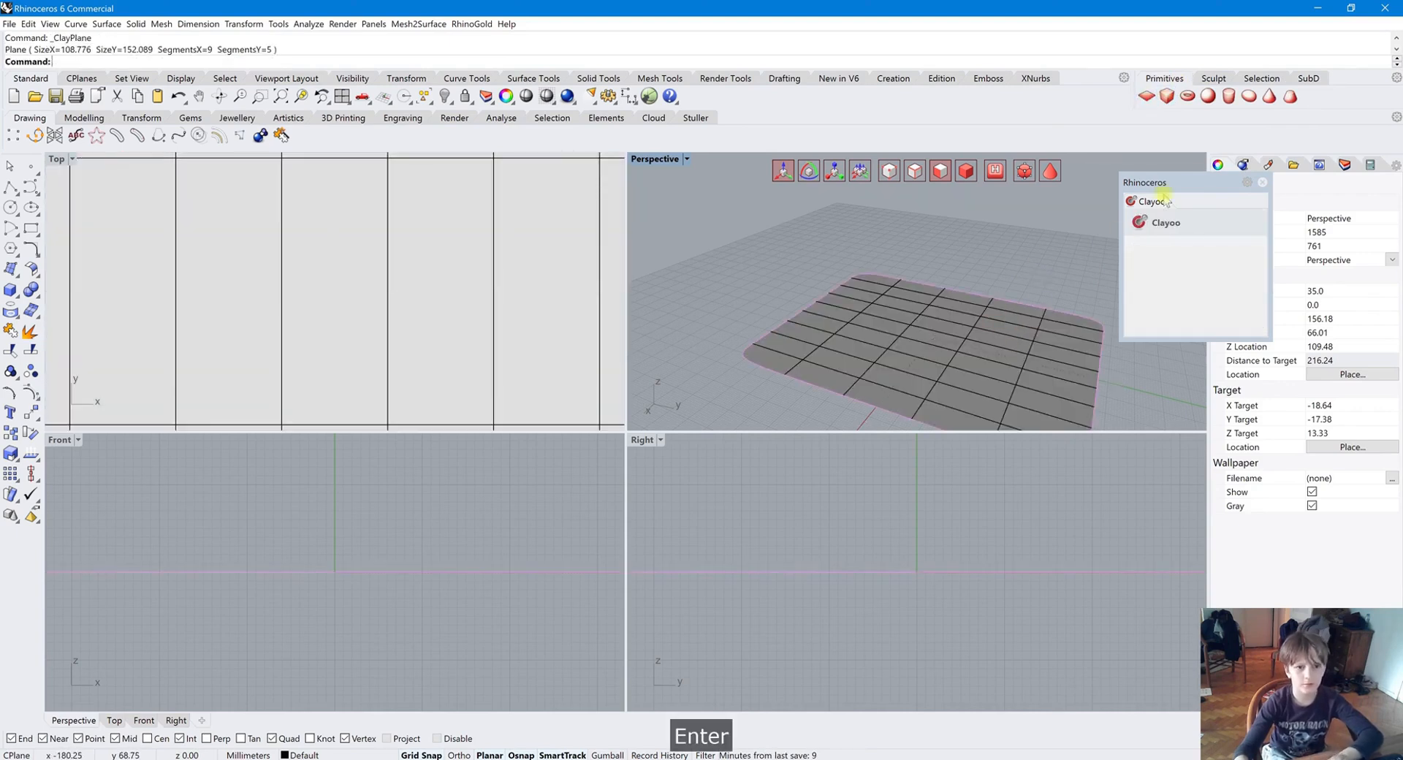
Step: Extend the plane outward from its far edge by one long face with Append Face, keeping Autoquad and Weld on
{"action": "left_click", "coordinate": [1306, 79]}
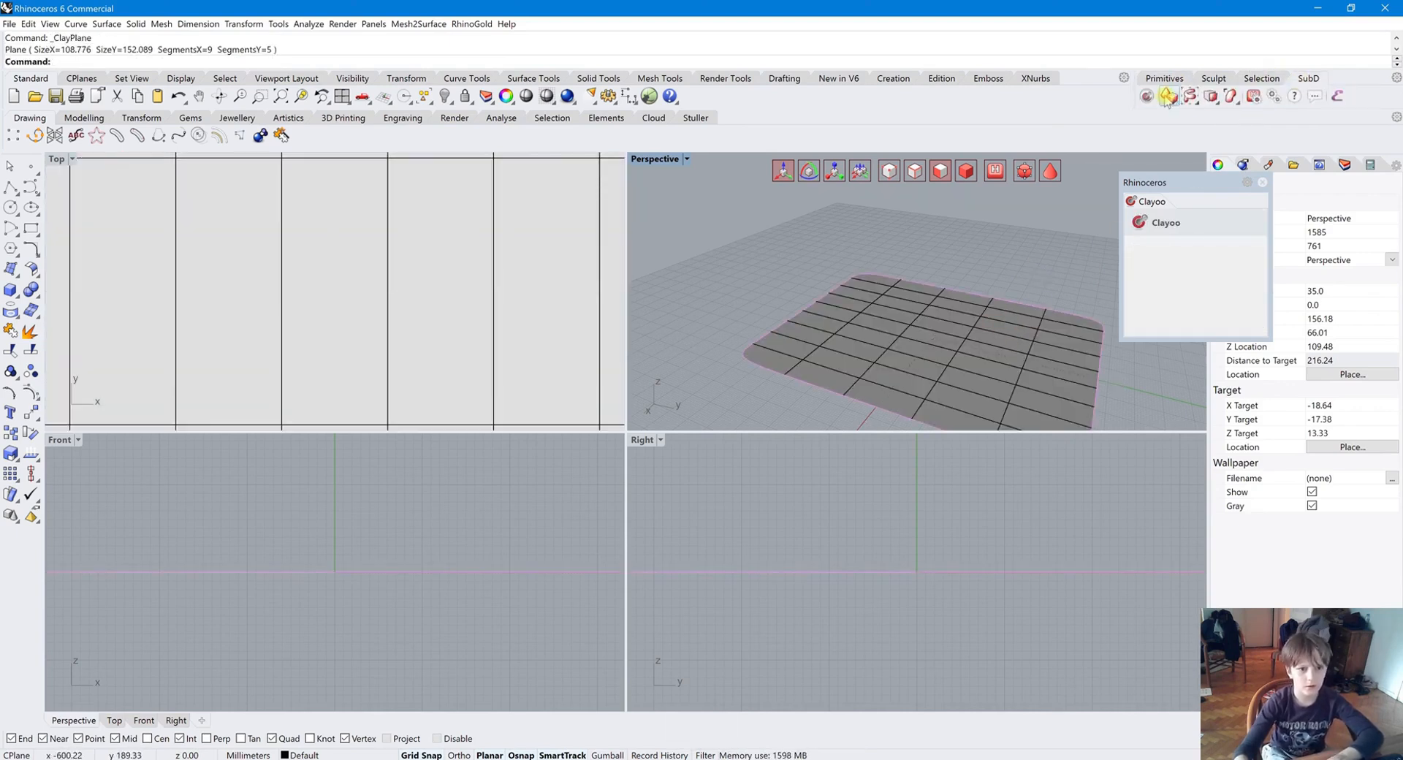
{"action": "left_click", "coordinate": [1185, 96]}
{"action": "left_click", "coordinate": [1190, 124]}
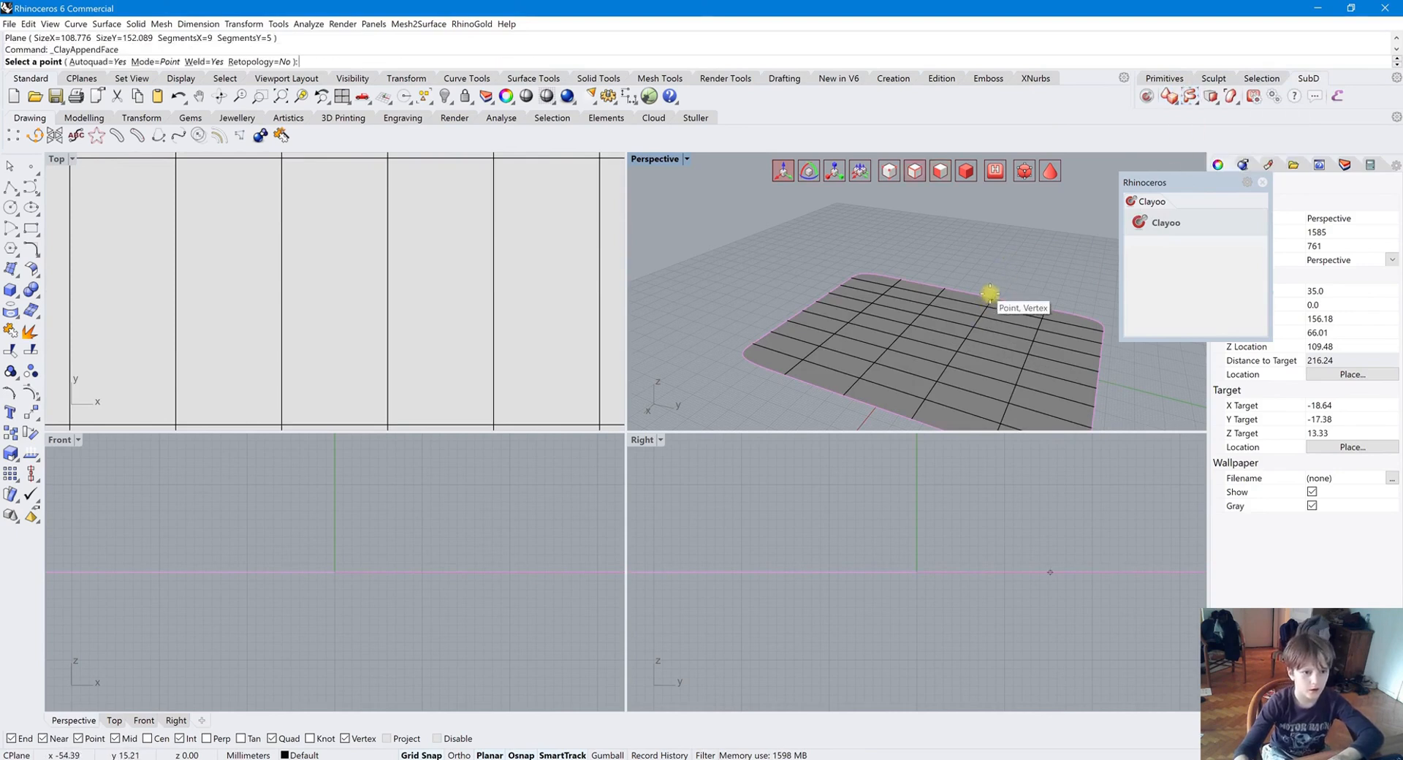
{"action": "left_click", "coordinate": [993, 228]}
{"action": "left_click", "coordinate": [1077, 222]}
{"action": "key", "text": "Return"}
{"action": "right_click_drag", "start_coordinate": [1041, 303], "coordinate": [968, 387]}
{"action": "scroll", "coordinate": [968, 387], "scroll_direction": "down", "scroll_amount": 5}
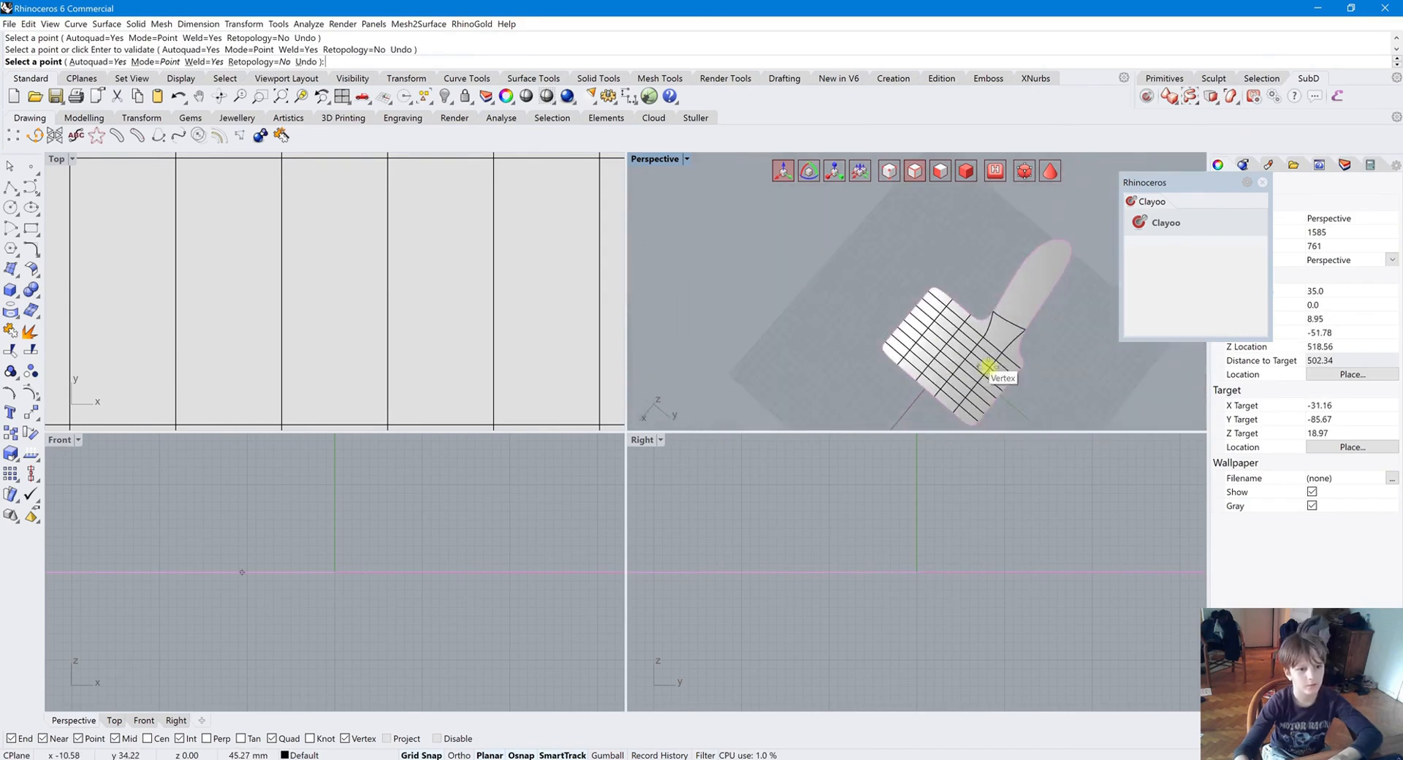
Step: Try to append another face at the tip of the extension, undo it and end Append Face
{"action": "left_click", "coordinate": [1063, 242]}
{"action": "left_click", "coordinate": [1112, 226]}
{"action": "left_click", "coordinate": [1102, 310]}
{"action": "left_click", "coordinate": [1068, 262]}
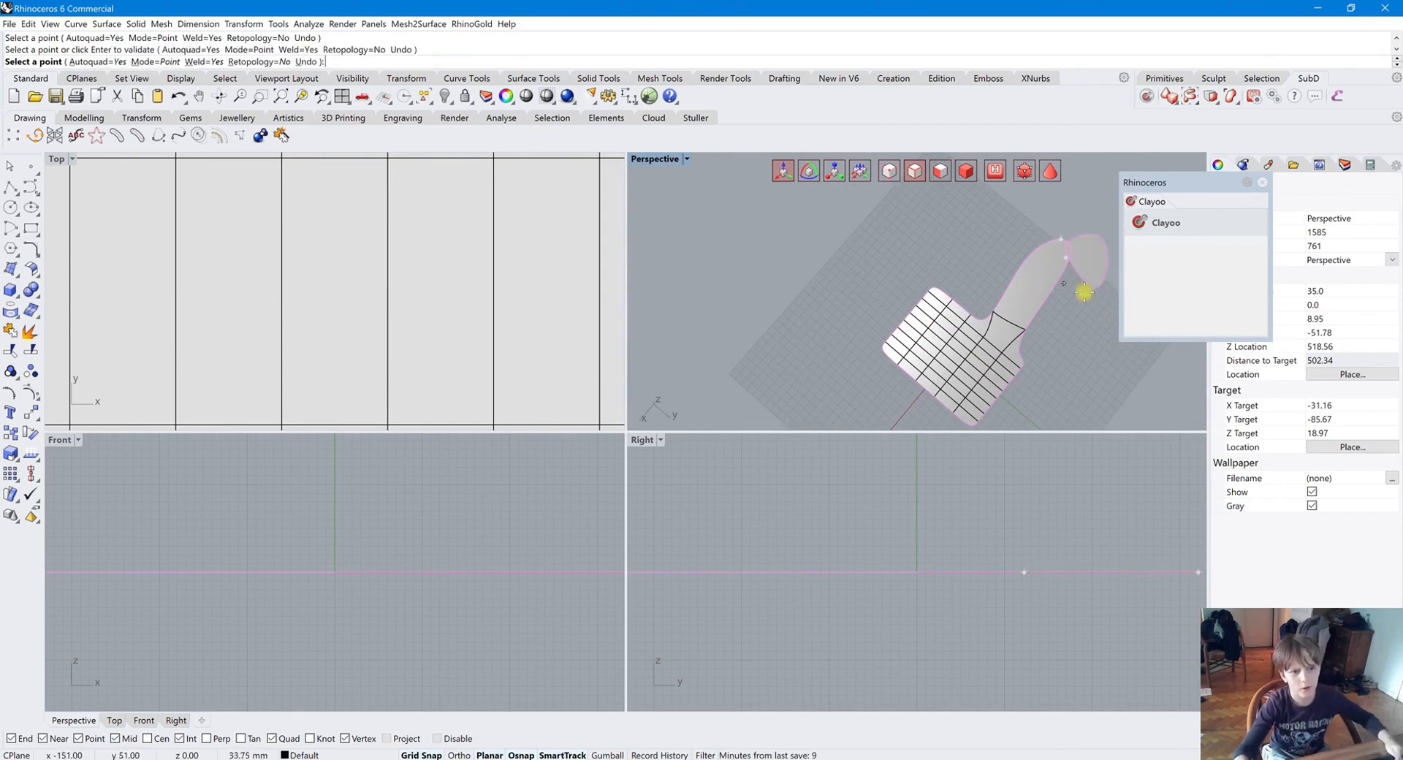
{"action": "key", "text": "ctrl+z"}
{"action": "right_click", "coordinate": [1066, 291]}
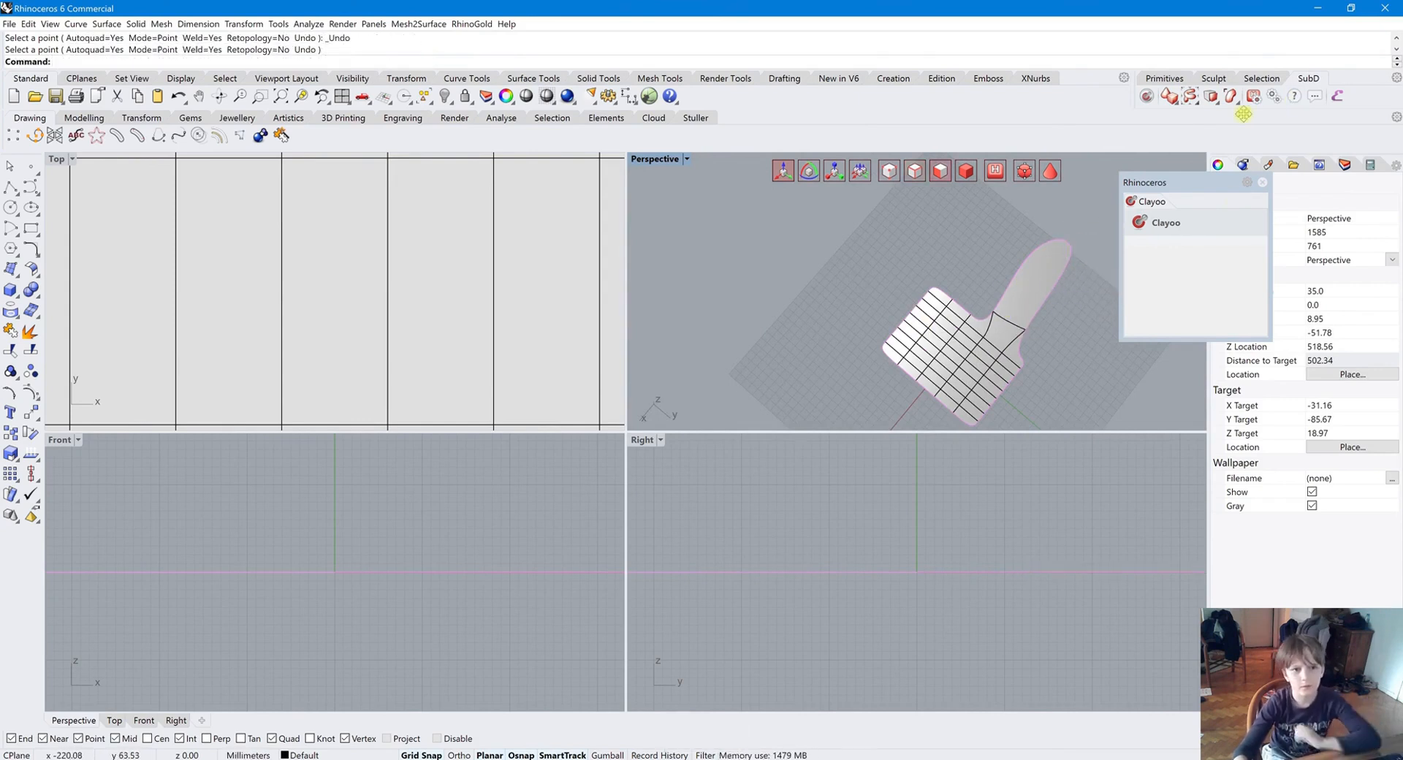
Step: Draw a closed degree-3 control point curve beside the plane, ending at its start point
{"action": "left_click", "coordinate": [1186, 98]}
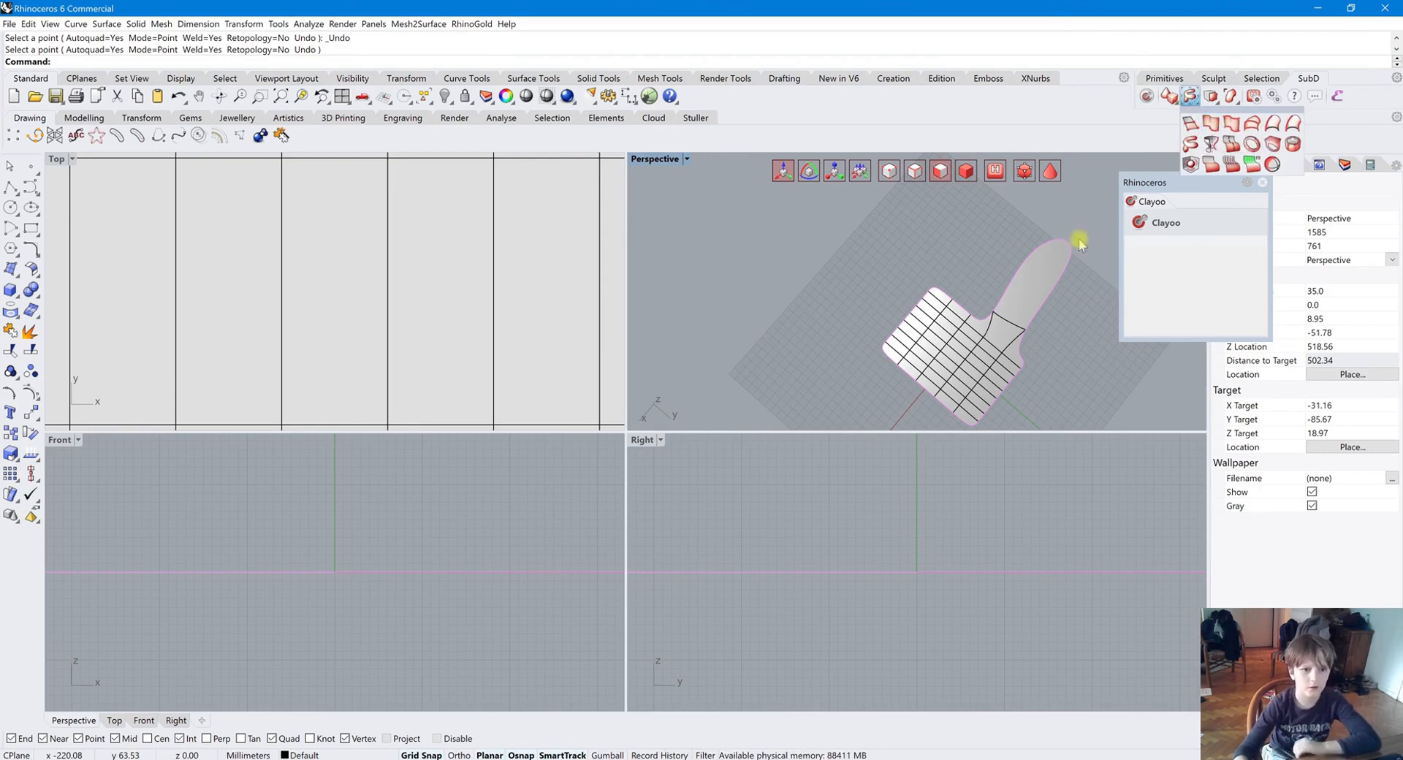
{"action": "scroll", "coordinate": [1083, 351], "scroll_direction": "down", "scroll_amount": 2}
{"action": "left_click", "coordinate": [31, 188]}
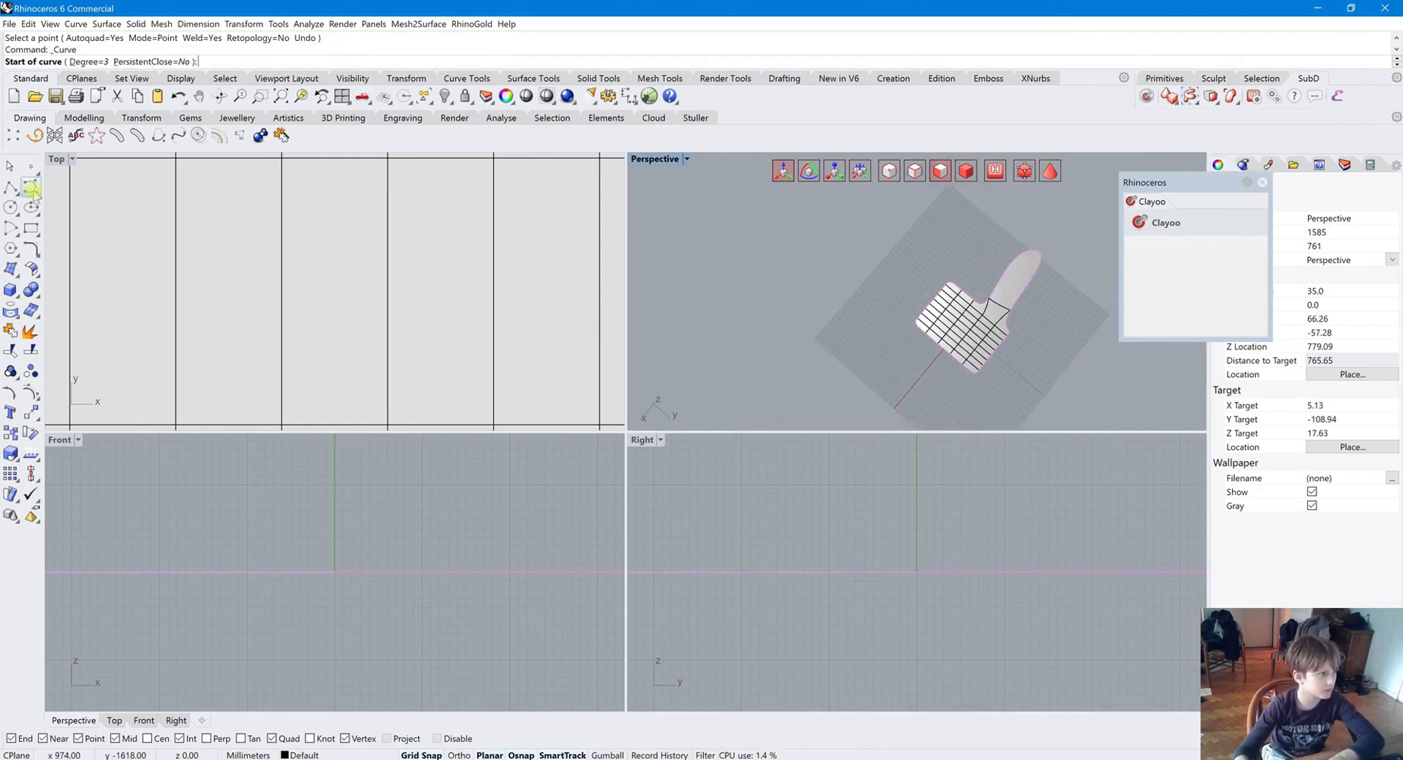
{"action": "scroll", "coordinate": [925, 281], "scroll_direction": "down", "scroll_amount": 4}
{"action": "left_click", "coordinate": [897, 337]}
{"action": "left_click", "coordinate": [835, 277]}
{"action": "left_click", "coordinate": [780, 334]}
{"action": "left_click", "coordinate": [800, 372]}
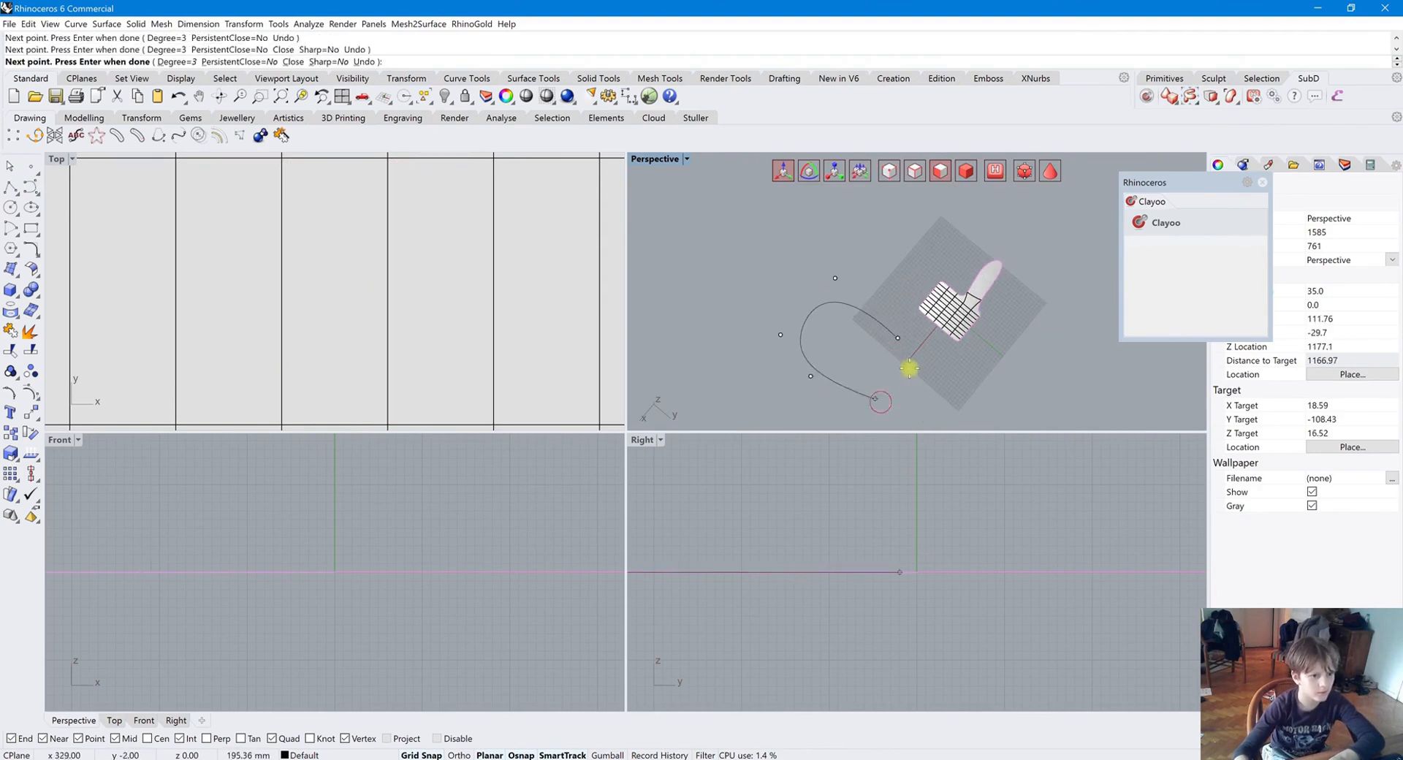
{"action": "left_click", "coordinate": [897, 337]}
Step: Move the curve's control points to stretch it and raise its far end above the construction plane
{"action": "left_click", "coordinate": [844, 298]}
{"action": "right_click_drag", "start_coordinate": [854, 305], "coordinate": [809, 271]}
{"action": "left_click_drag", "start_coordinate": [755, 257], "coordinate": [796, 335]}
{"action": "right_click_drag", "start_coordinate": [795, 335], "coordinate": [783, 321]}
{"action": "left_click_drag", "start_coordinate": [792, 287], "coordinate": [786, 221]}
Step: Run Clayoo From Curve on the closed curve and set the segments to 21
{"action": "left_click", "coordinate": [819, 243]}
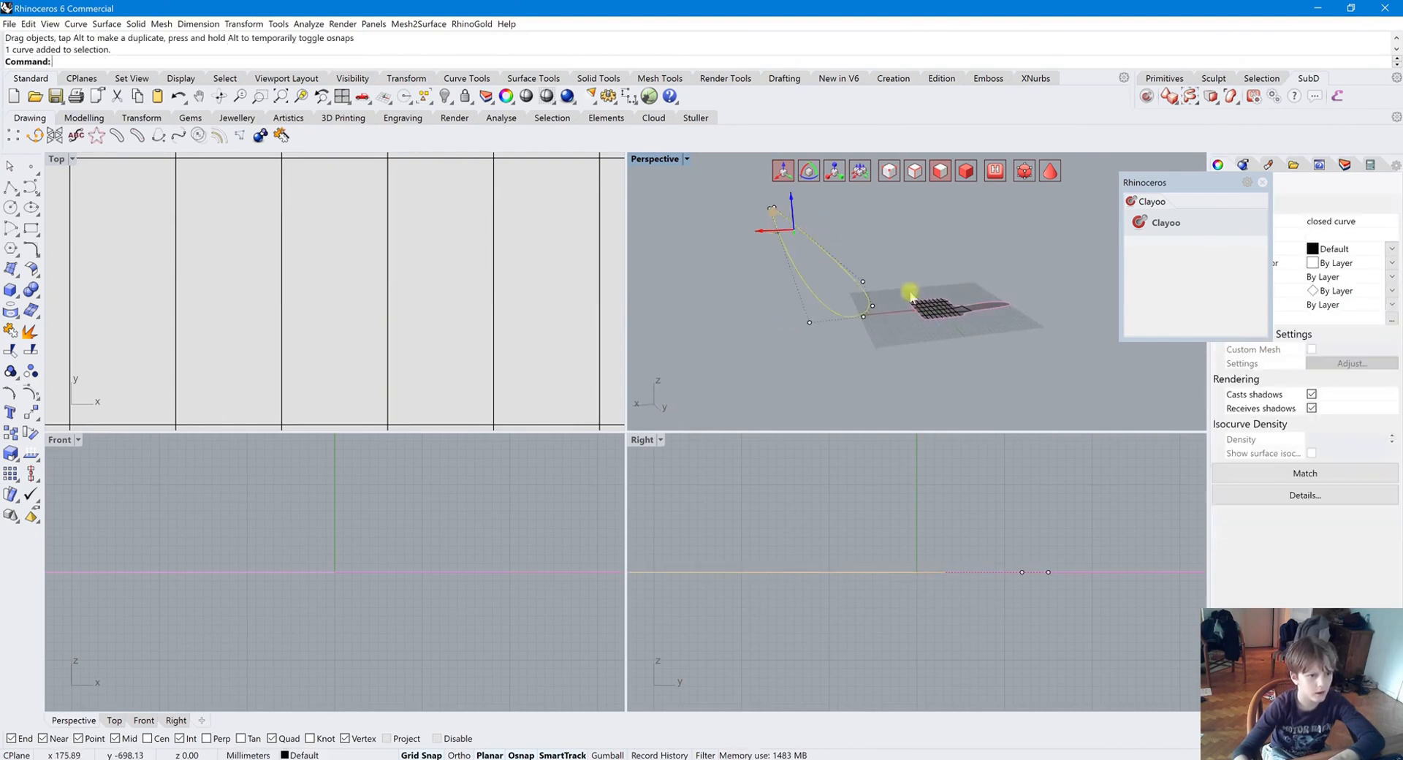
{"action": "right_click_drag", "start_coordinate": [908, 297], "coordinate": [958, 251]}
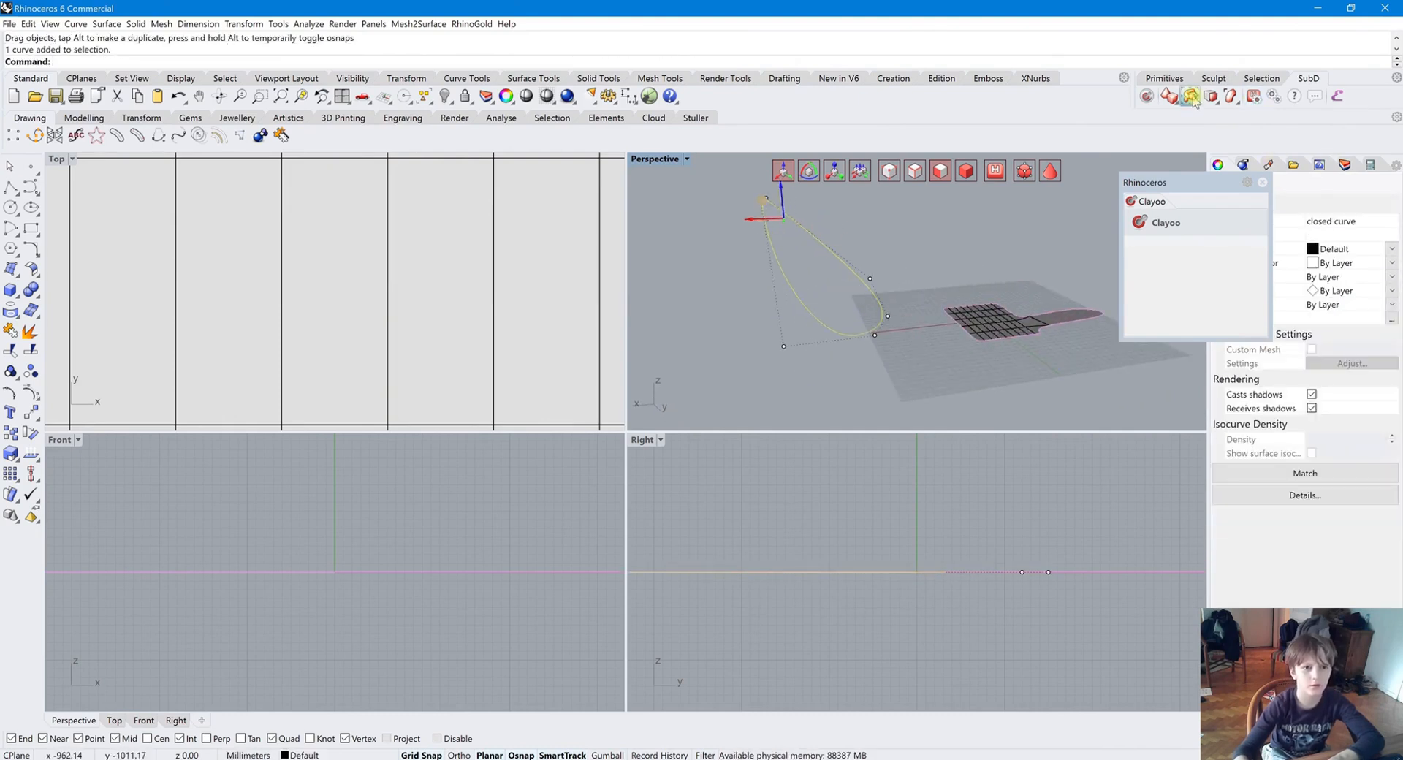
{"action": "left_click", "coordinate": [1253, 97]}
{"action": "right_click_drag", "start_coordinate": [899, 315], "coordinate": [898, 255]}
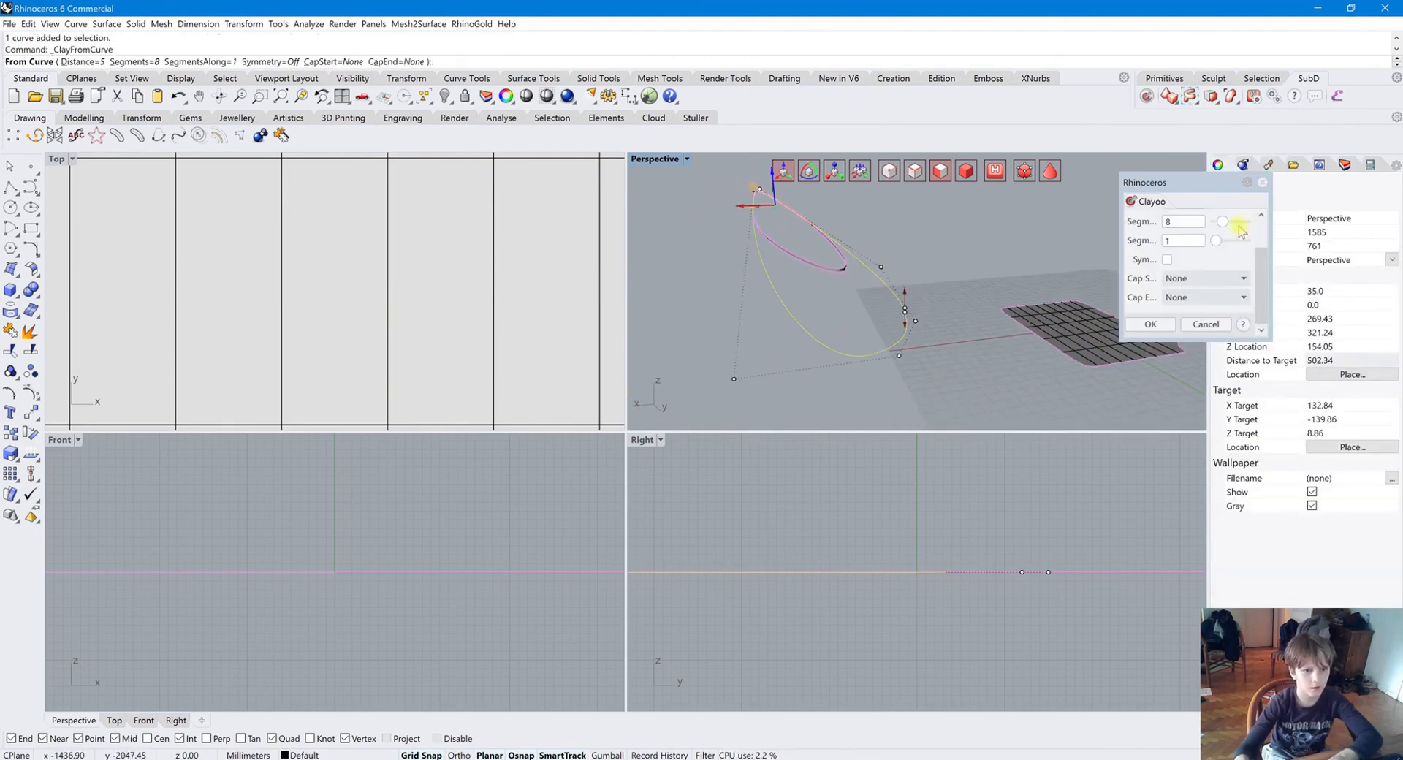
{"action": "left_click_drag", "start_coordinate": [1234, 220], "coordinate": [1216, 239]}
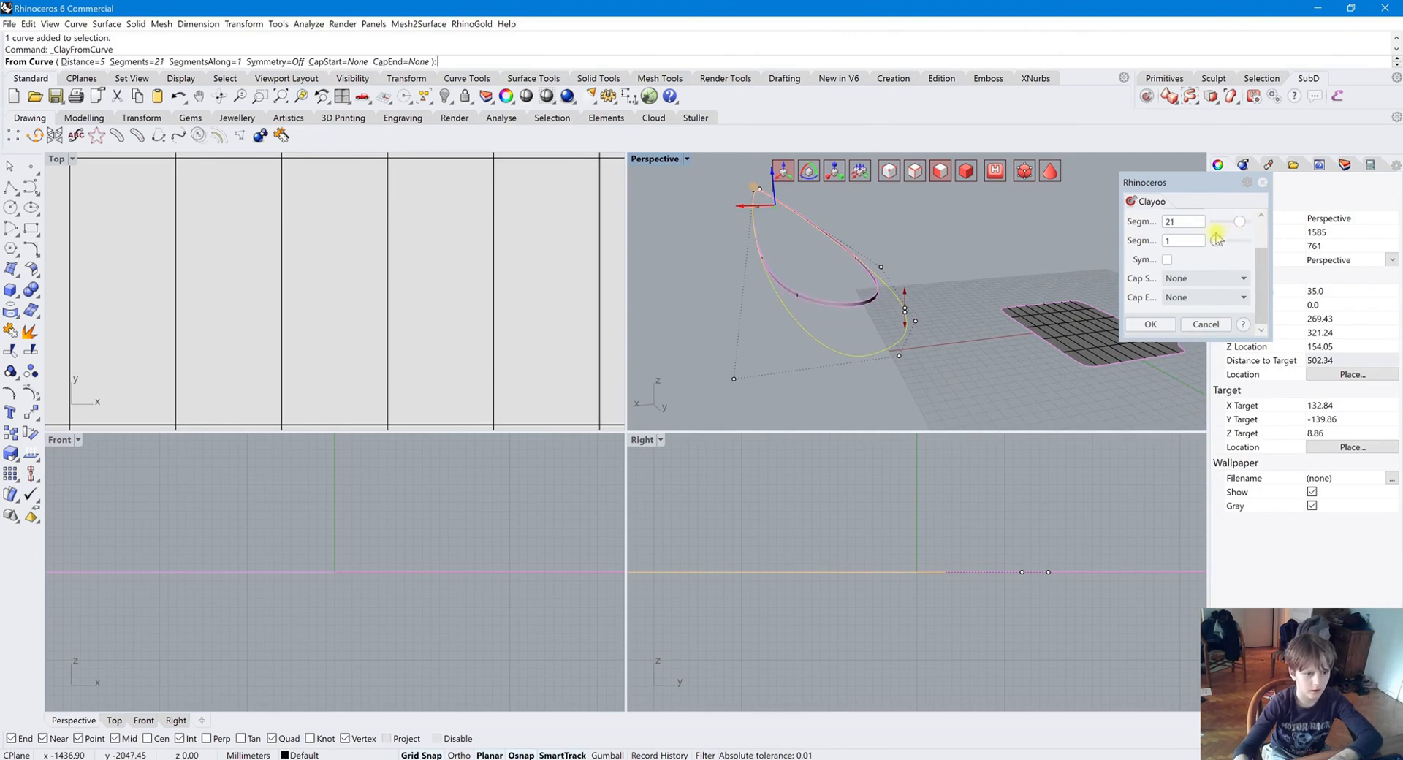
Step: Set the start and end caps to Polygonal, finish the clay object and delete its source curve
{"action": "left_click", "coordinate": [1174, 278]}
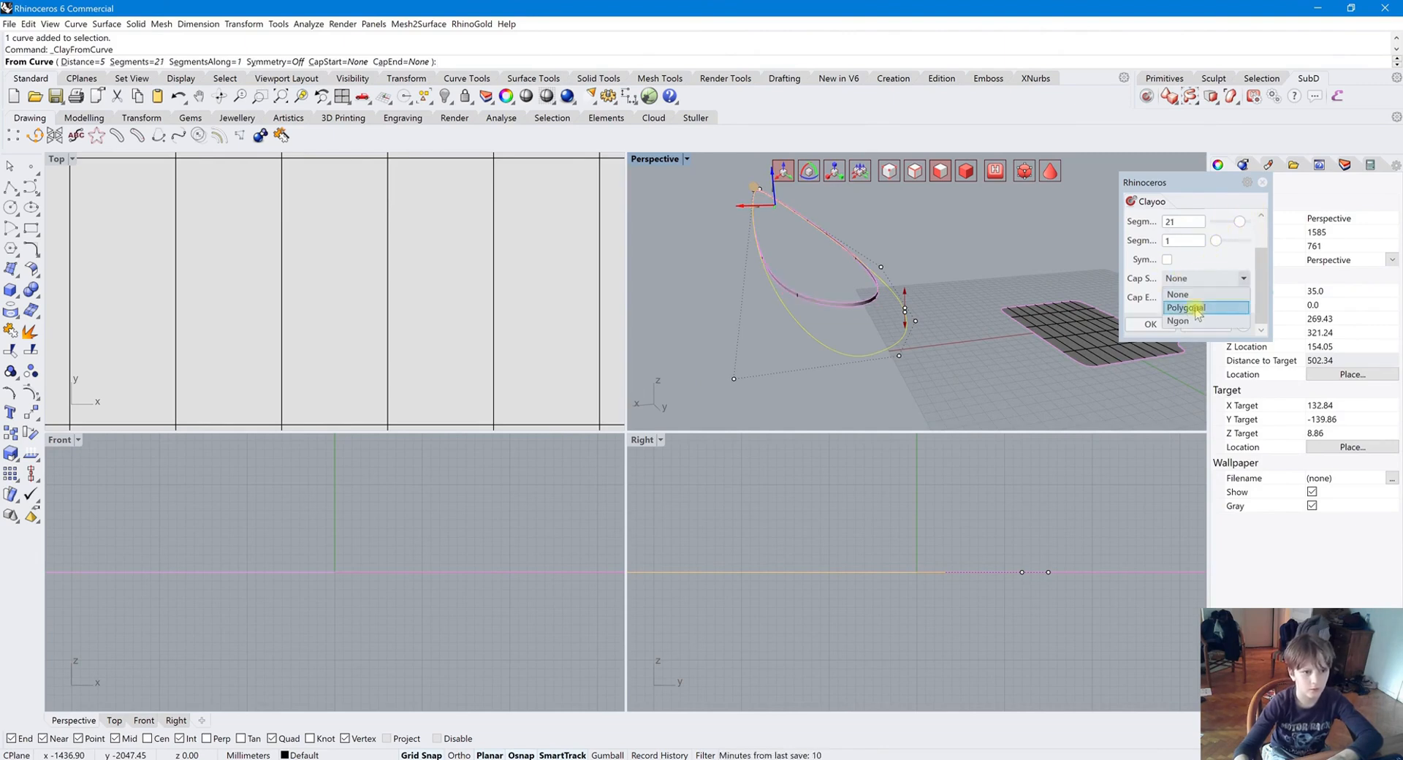
{"action": "left_click", "coordinate": [1185, 307]}
{"action": "left_click", "coordinate": [1194, 279]}
{"action": "left_click", "coordinate": [1194, 280]}
{"action": "left_click", "coordinate": [1194, 279]}
{"action": "left_click", "coordinate": [1178, 321]}
{"action": "left_click", "coordinate": [1178, 279]}
{"action": "left_click", "coordinate": [1185, 308]}
{"action": "left_click", "coordinate": [1198, 297]}
{"action": "left_click", "coordinate": [1185, 326]}
{"action": "right_click_drag", "start_coordinate": [1058, 344], "coordinate": [927, 282]}
{"action": "key", "text": "Return"}
{"action": "key", "text": "Delete"}
Step: Delete the oversized clay objects built from the curve, keeping the plane with its appended faces
{"action": "left_click", "coordinate": [927, 281], "text": "ctrl+shift"}
{"action": "right_click_drag", "start_coordinate": [1036, 281], "coordinate": [898, 260]}
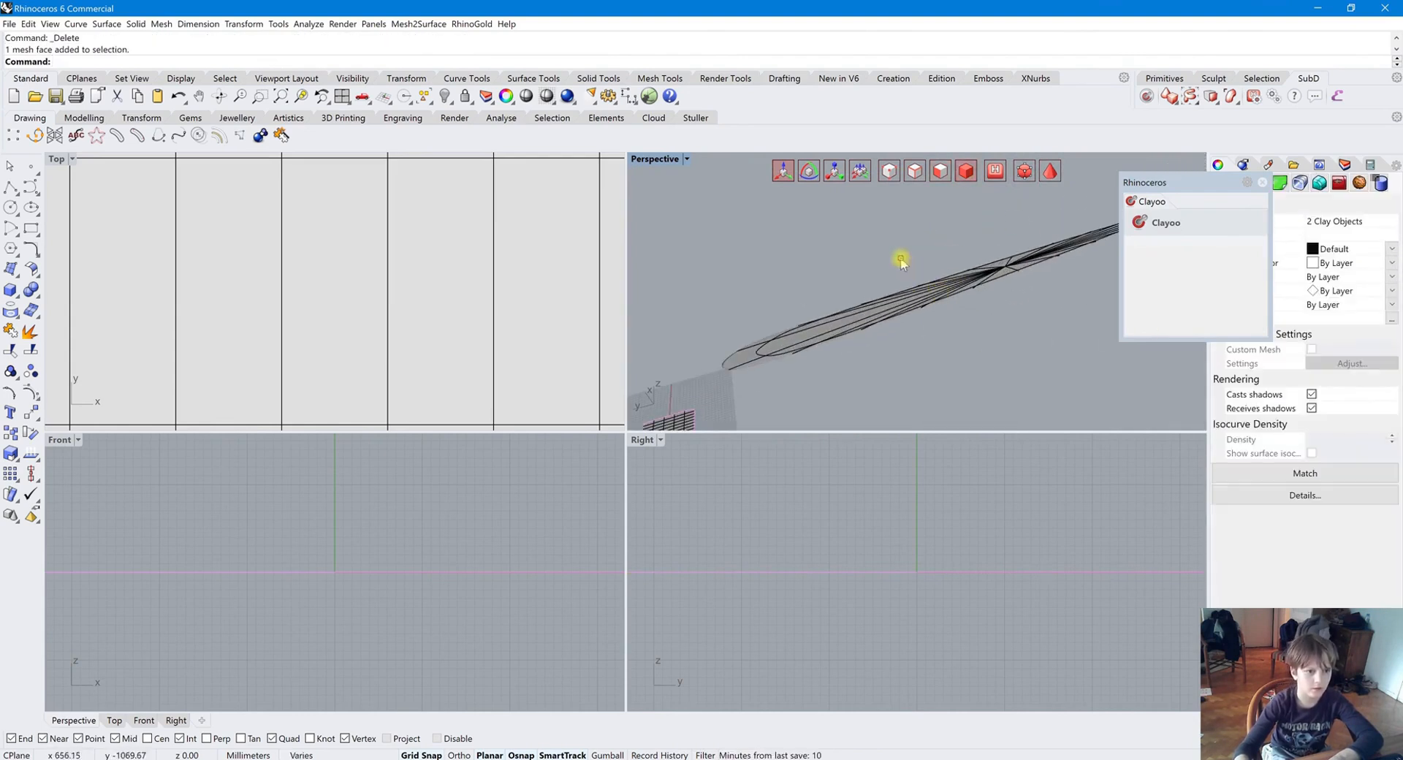
{"action": "key", "text": "Escape"}
{"action": "key", "text": "ctrl+a"}
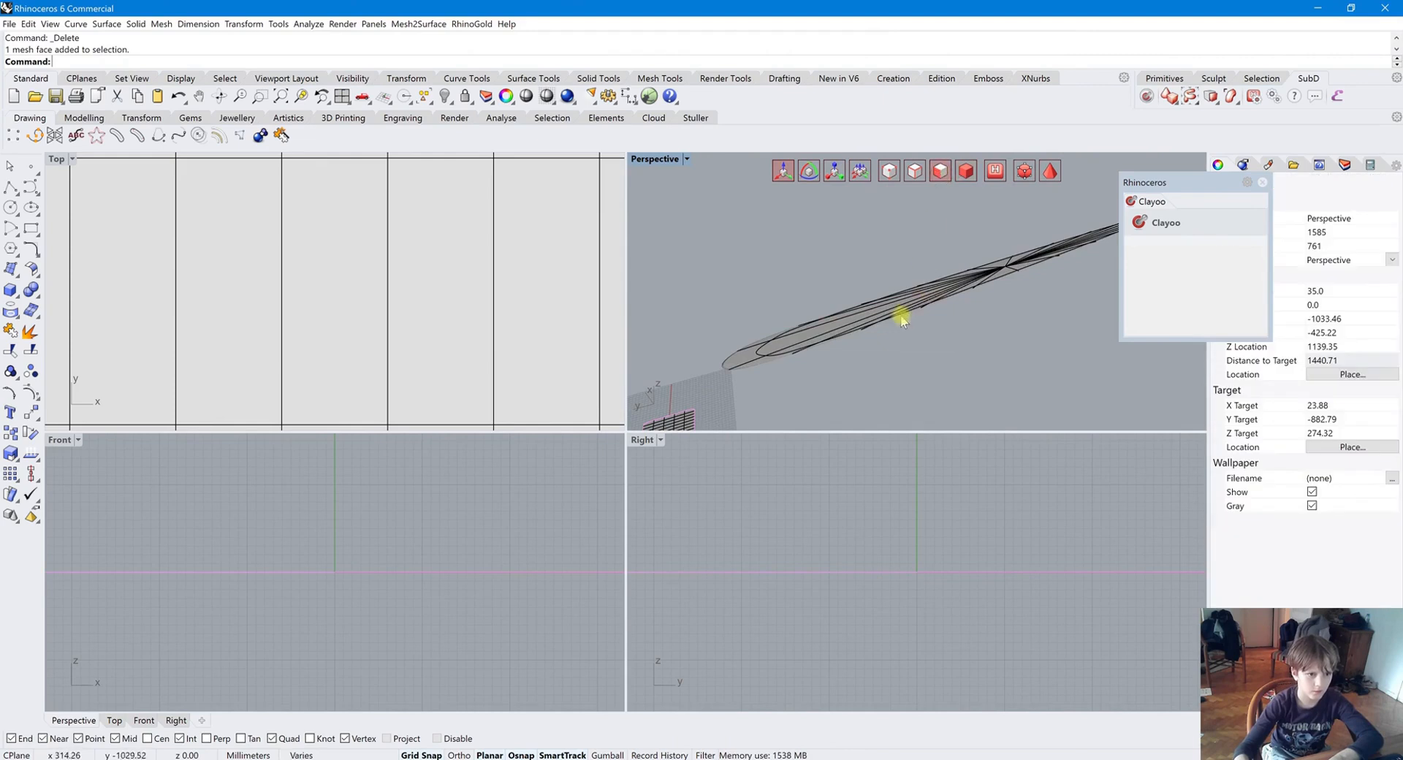
{"action": "right_click_drag", "start_coordinate": [901, 316], "coordinate": [977, 370]}
{"action": "key", "text": "Delete"}
{"action": "key", "text": "ctrl+a"}
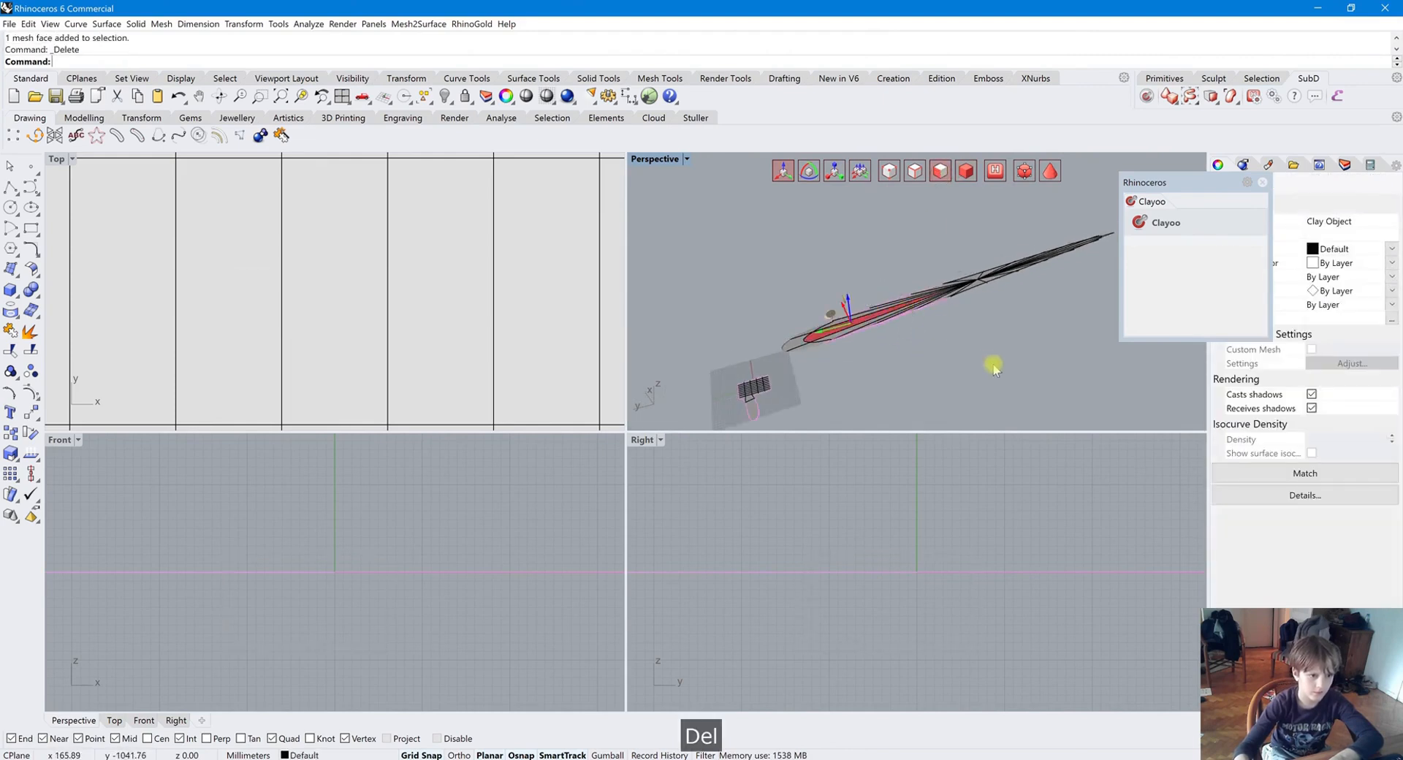
{"action": "key", "text": "Delete"}
{"action": "key", "text": "ctrl+a"}
{"action": "key", "text": "Delete"}
{"action": "left_click", "coordinate": [783, 374]}
{"action": "scroll", "coordinate": [774, 388], "scroll_direction": "up", "scroll_amount": 6}
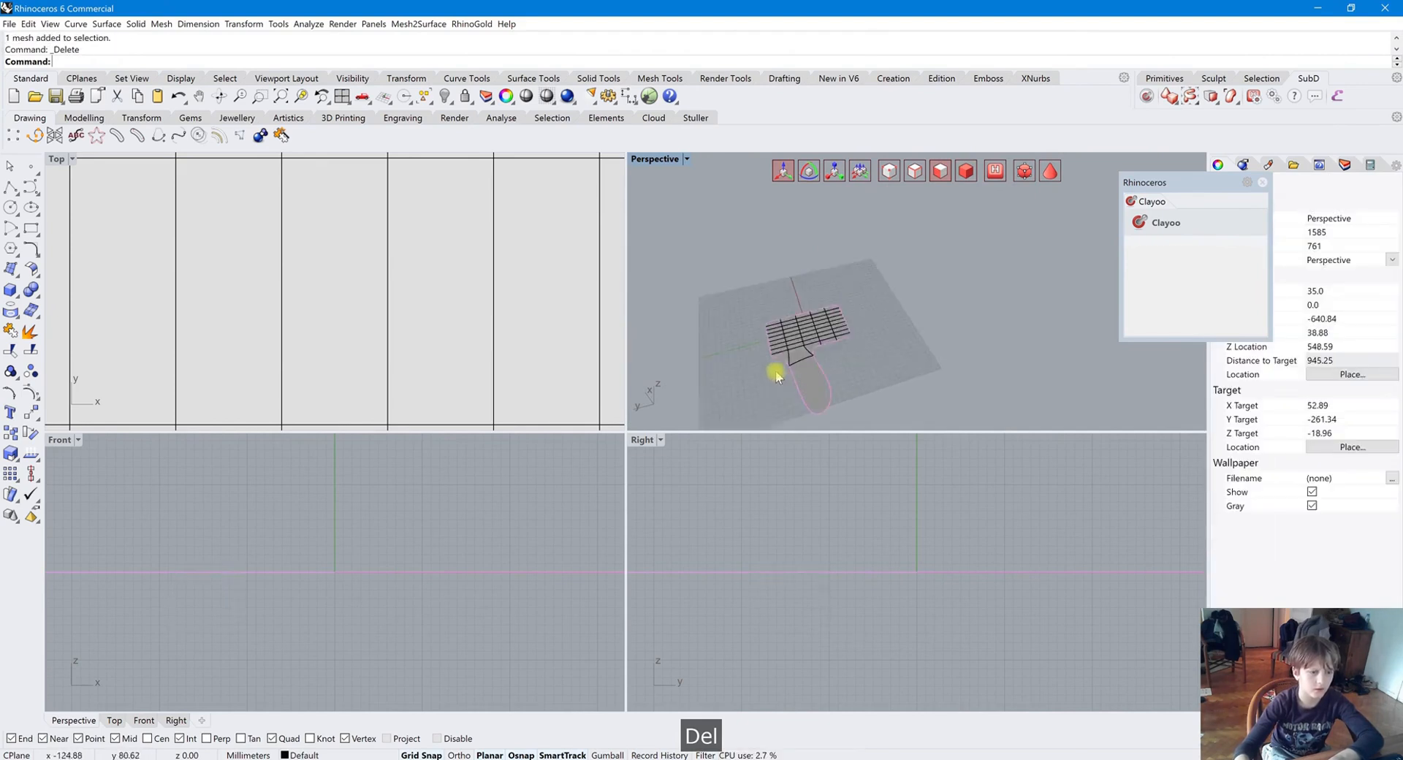
Step: Create a Clayoo signet ring with the default parameters, including a 17.35 diameter and a 15 by 15 seal
{"action": "left_click", "coordinate": [1188, 101]}
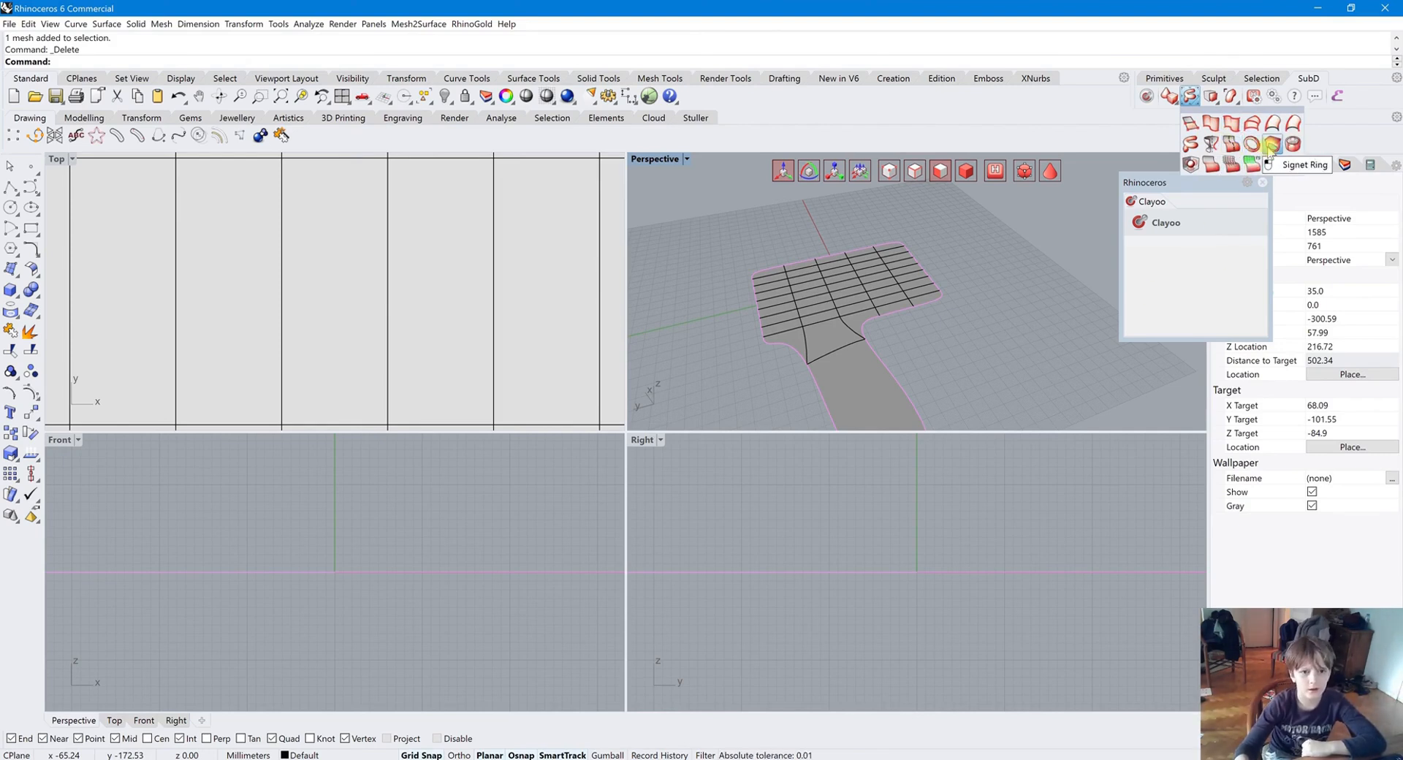
{"action": "left_click", "coordinate": [1275, 145]}
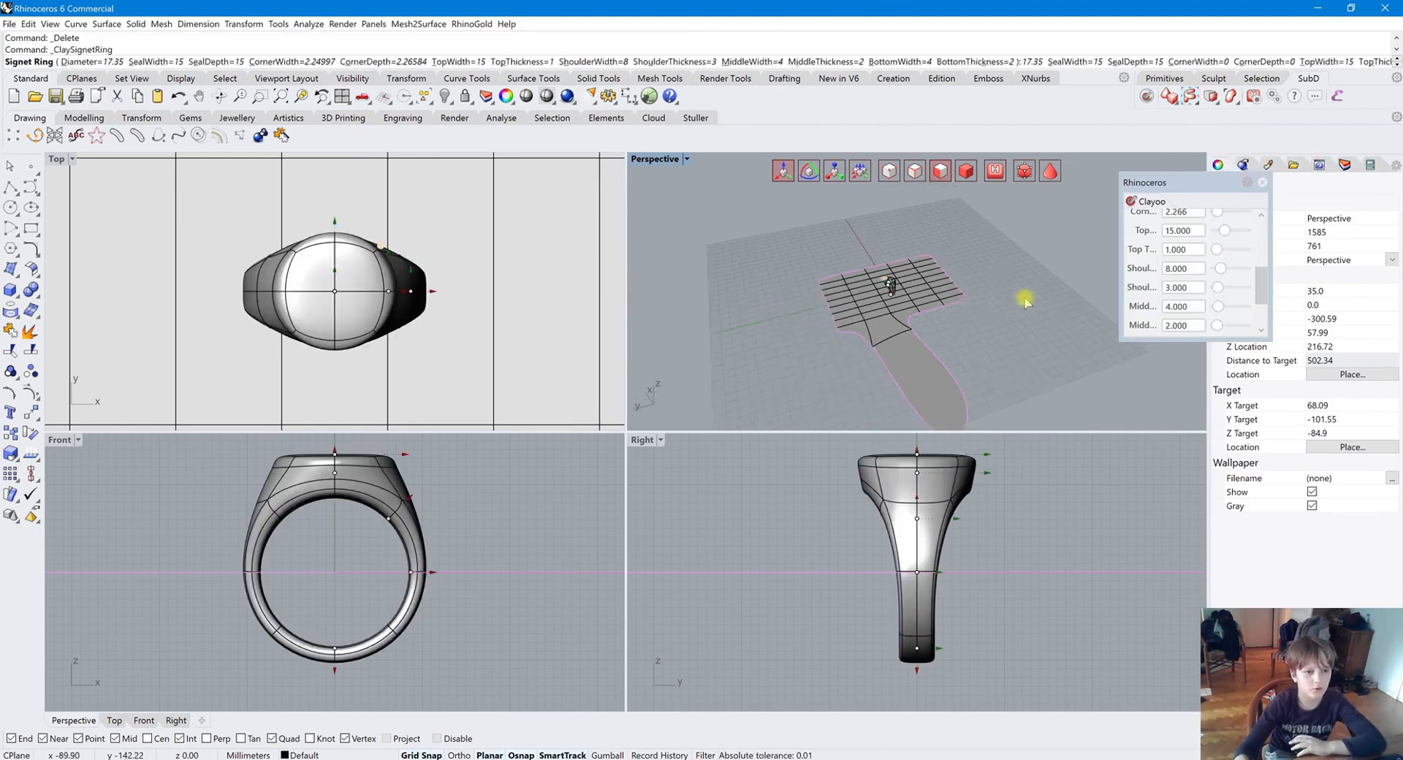
{"action": "key", "text": "Return"}
{"action": "scroll", "coordinate": [928, 299], "scroll_direction": "up", "scroll_amount": 3}
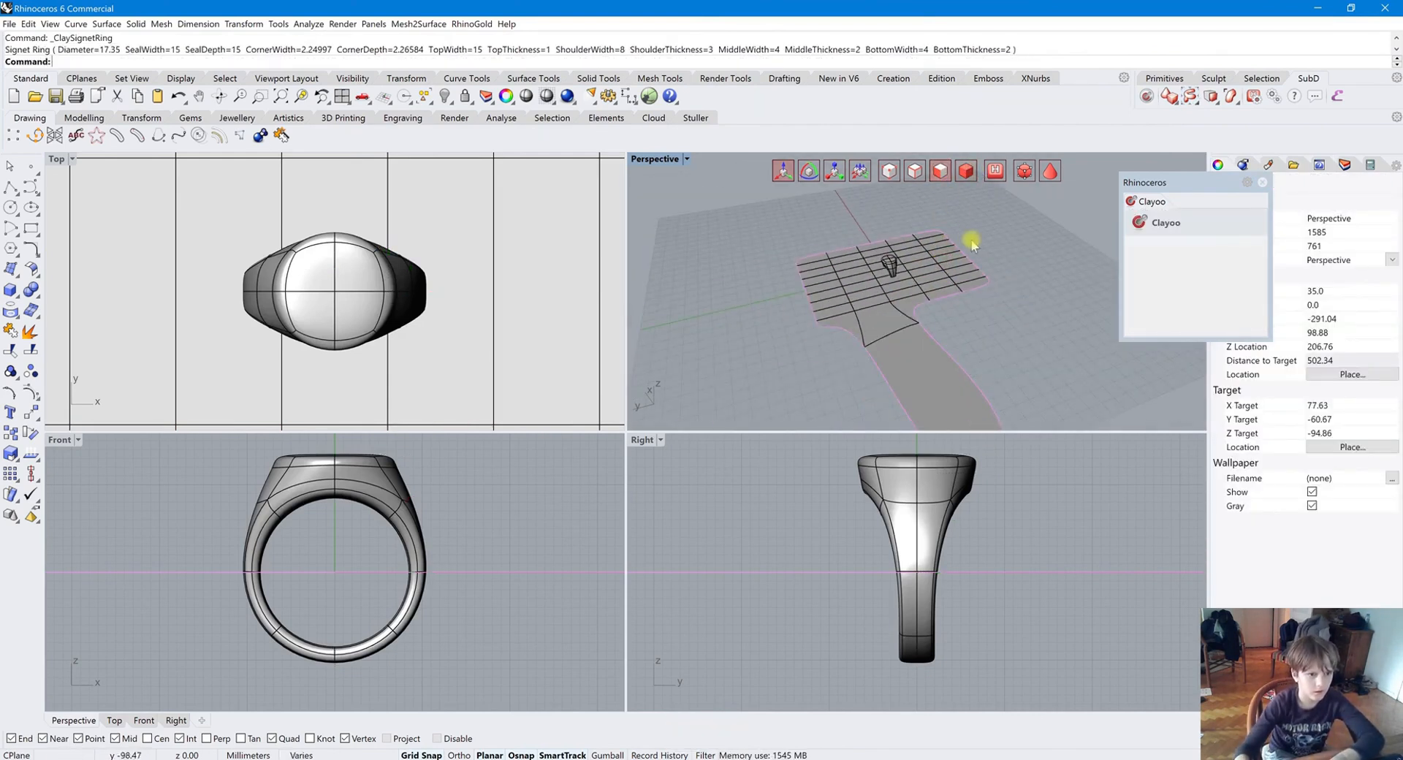
Step: Delete the clay plane and its appended faces around the signet ring
{"action": "scroll", "coordinate": [933, 296], "scroll_direction": "down", "scroll_amount": 3}
{"action": "left_click", "coordinate": [900, 274]}
{"action": "key", "text": "Delete"}
{"action": "left_click", "coordinate": [909, 242]}
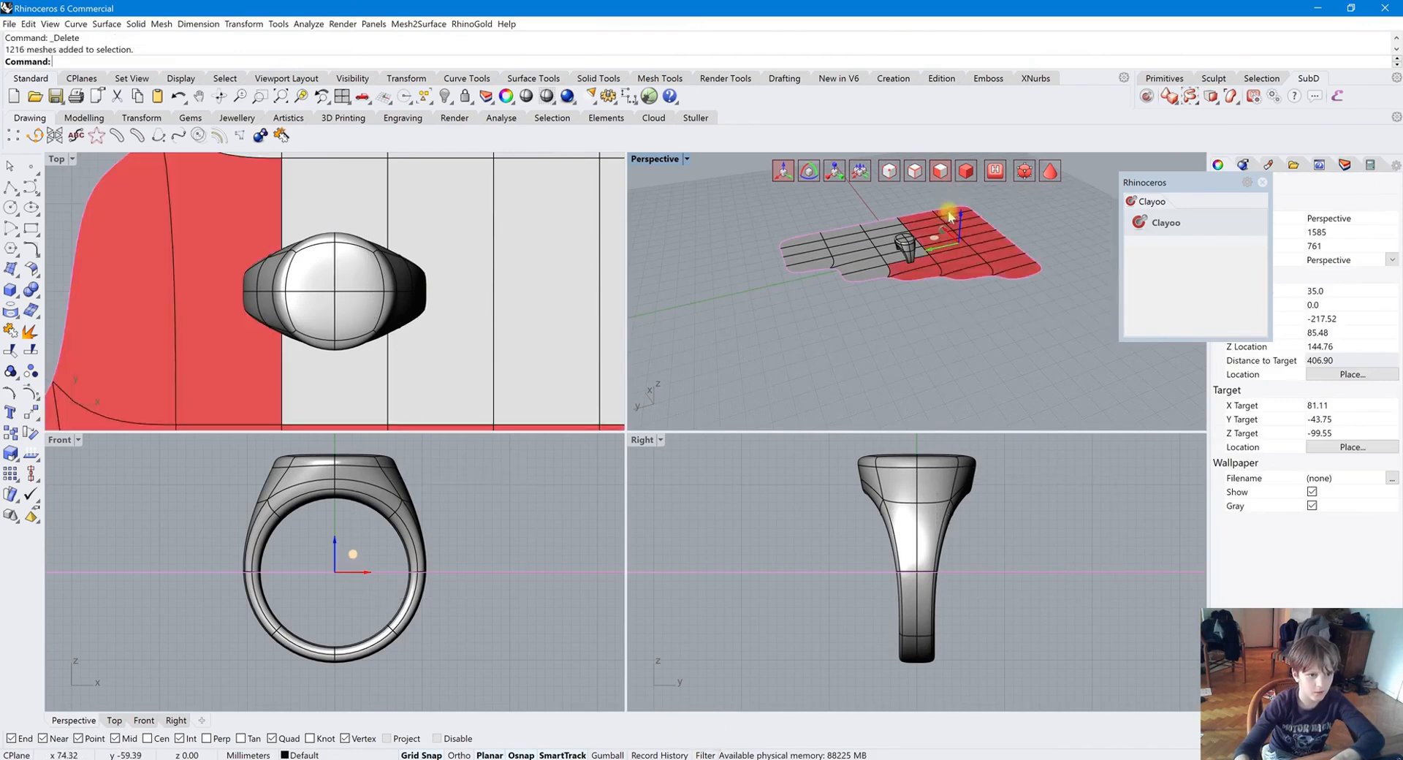
{"action": "key", "text": "Delete"}
{"action": "left_click", "coordinate": [819, 208]}
{"action": "scroll", "coordinate": [914, 266], "scroll_direction": "up", "scroll_amount": 10}
{"action": "right_click_drag", "start_coordinate": [963, 298], "coordinate": [1048, 296]}
{"action": "scroll", "coordinate": [969, 318], "scroll_direction": "down", "scroll_amount": 8}
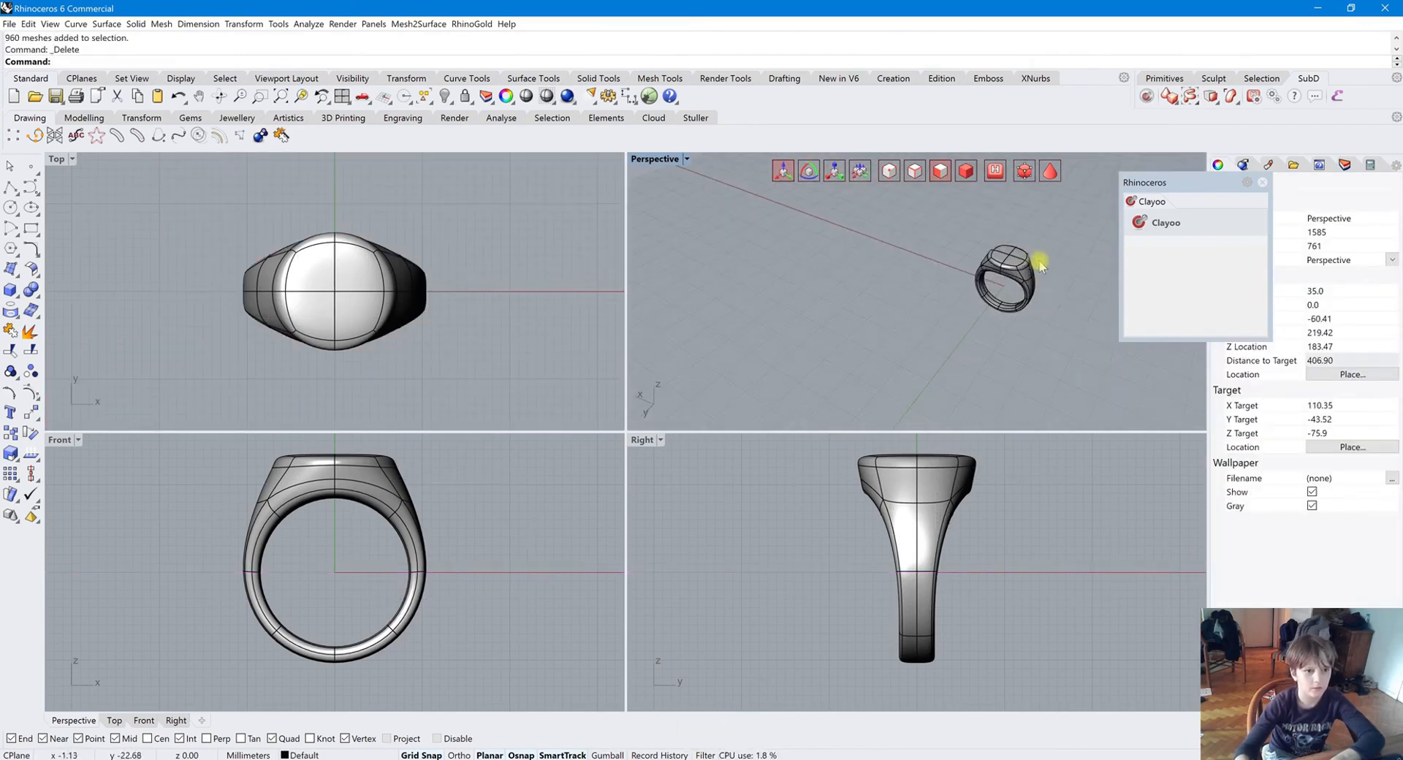
{"action": "scroll", "coordinate": [1040, 264], "scroll_direction": "up", "scroll_amount": 5}
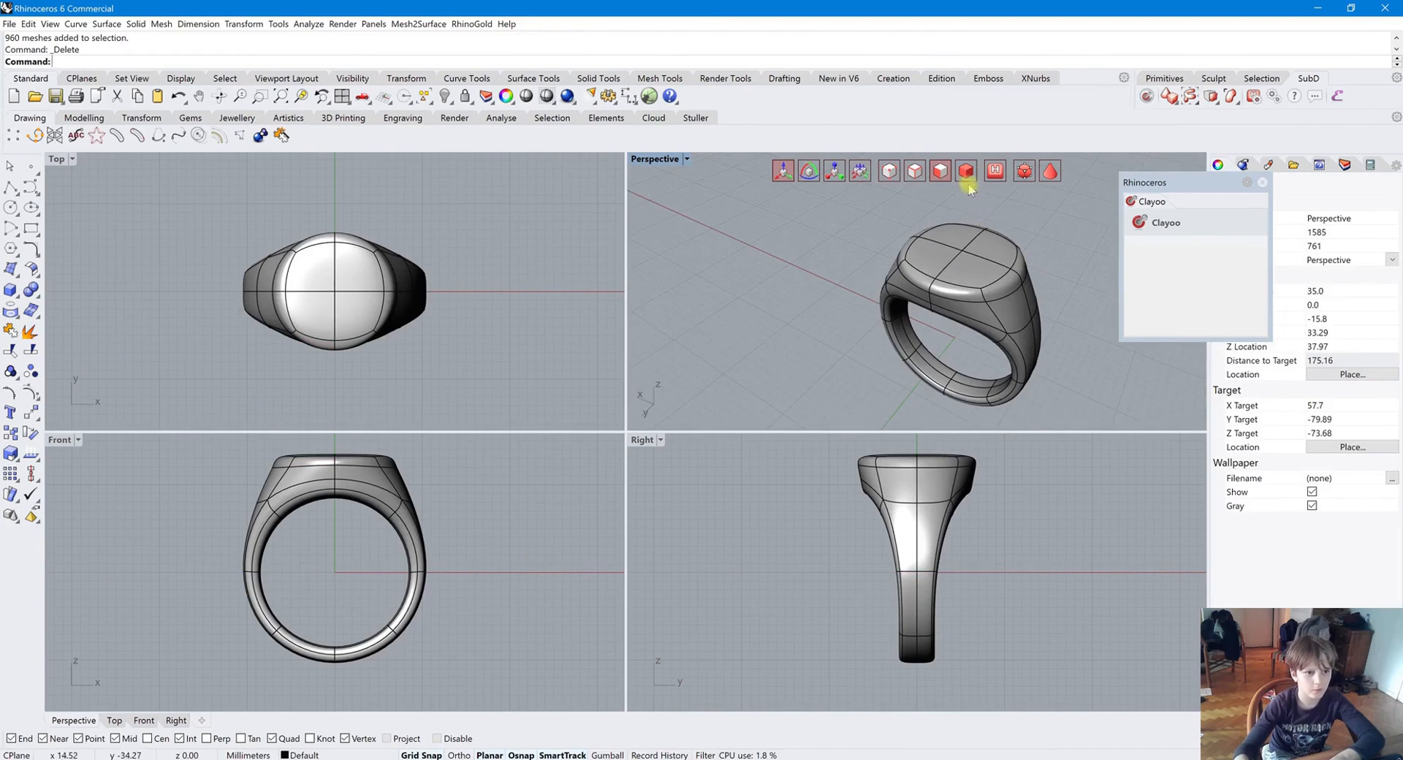
{"action": "left_click", "coordinate": [1187, 95]}
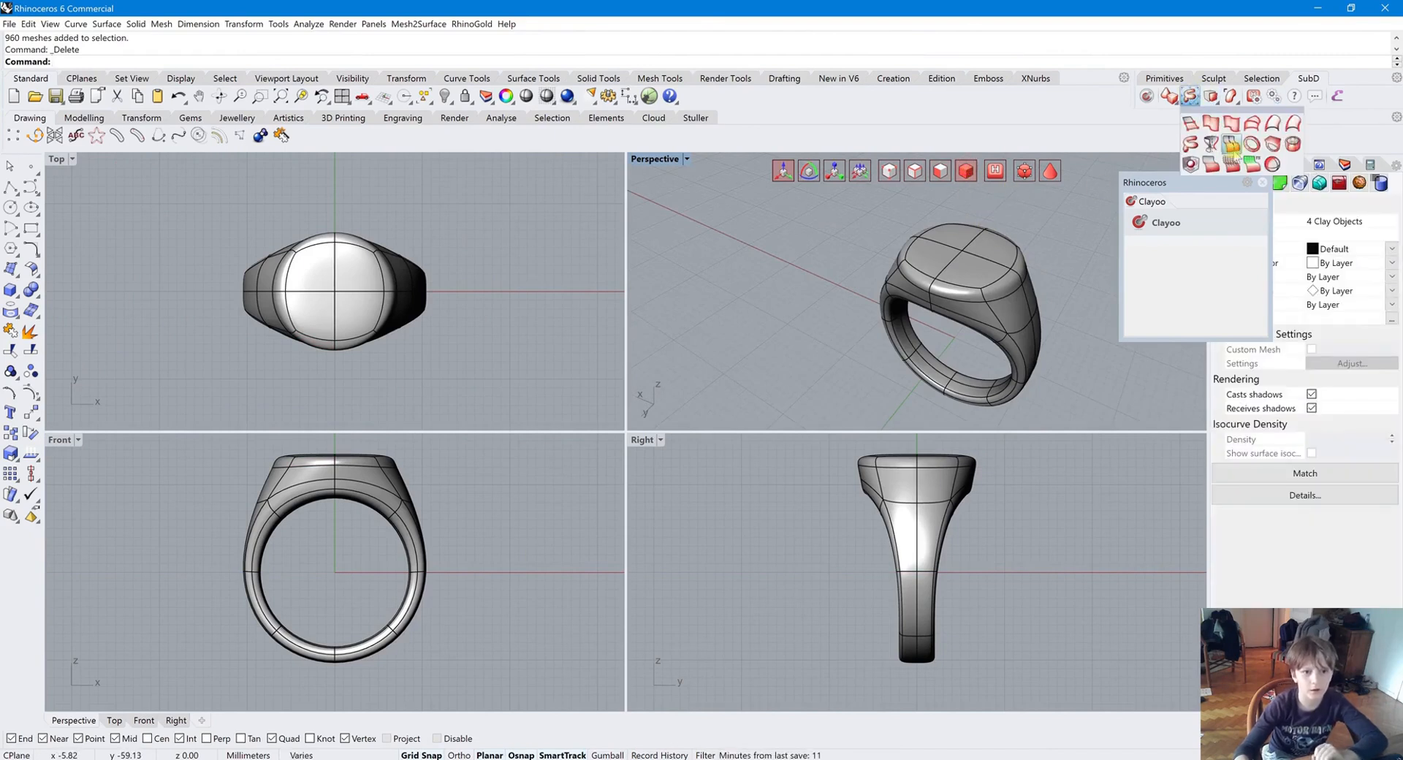
{"action": "left_click", "coordinate": [1291, 146]}
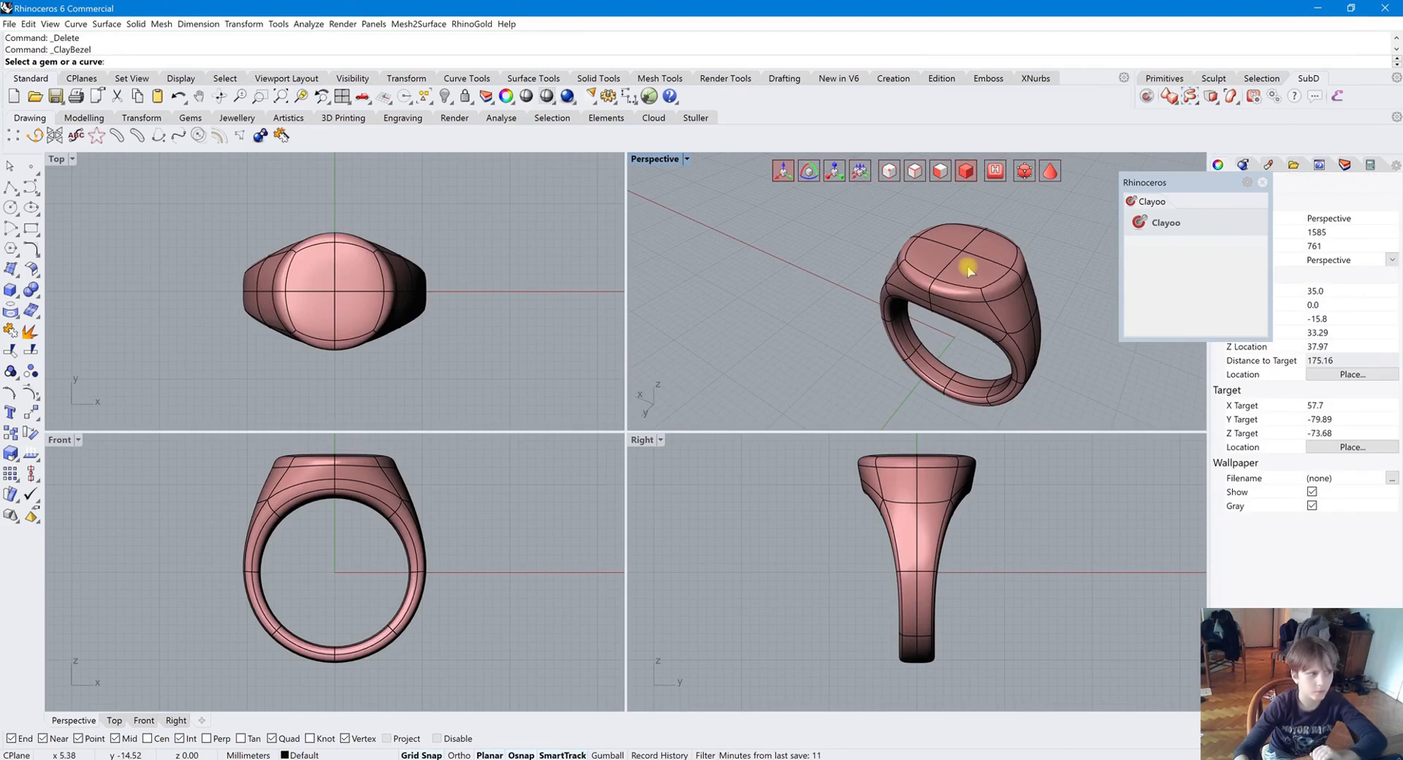
{"action": "key", "text": "F1"}
{"action": "key", "text": "Escape"}
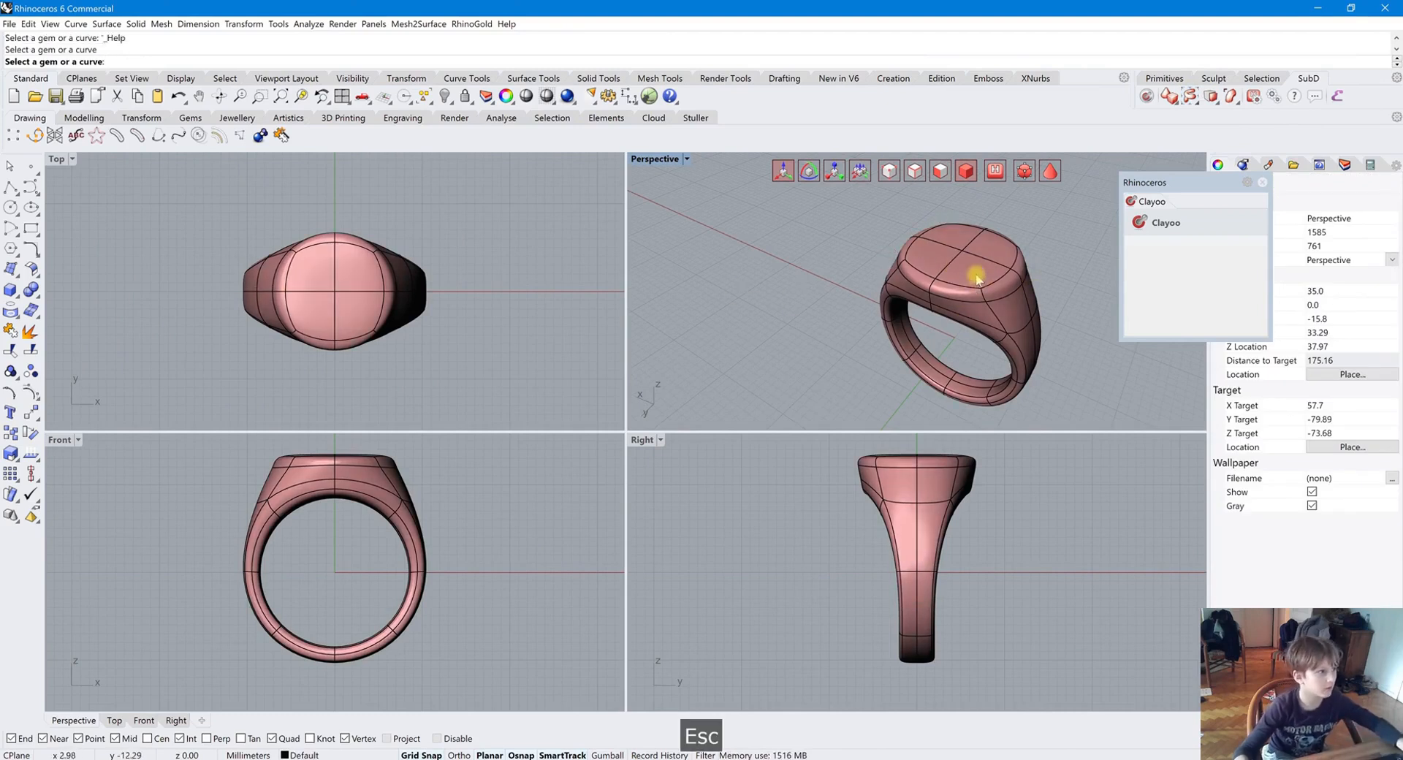
{"action": "key", "text": "alt+Tab"}
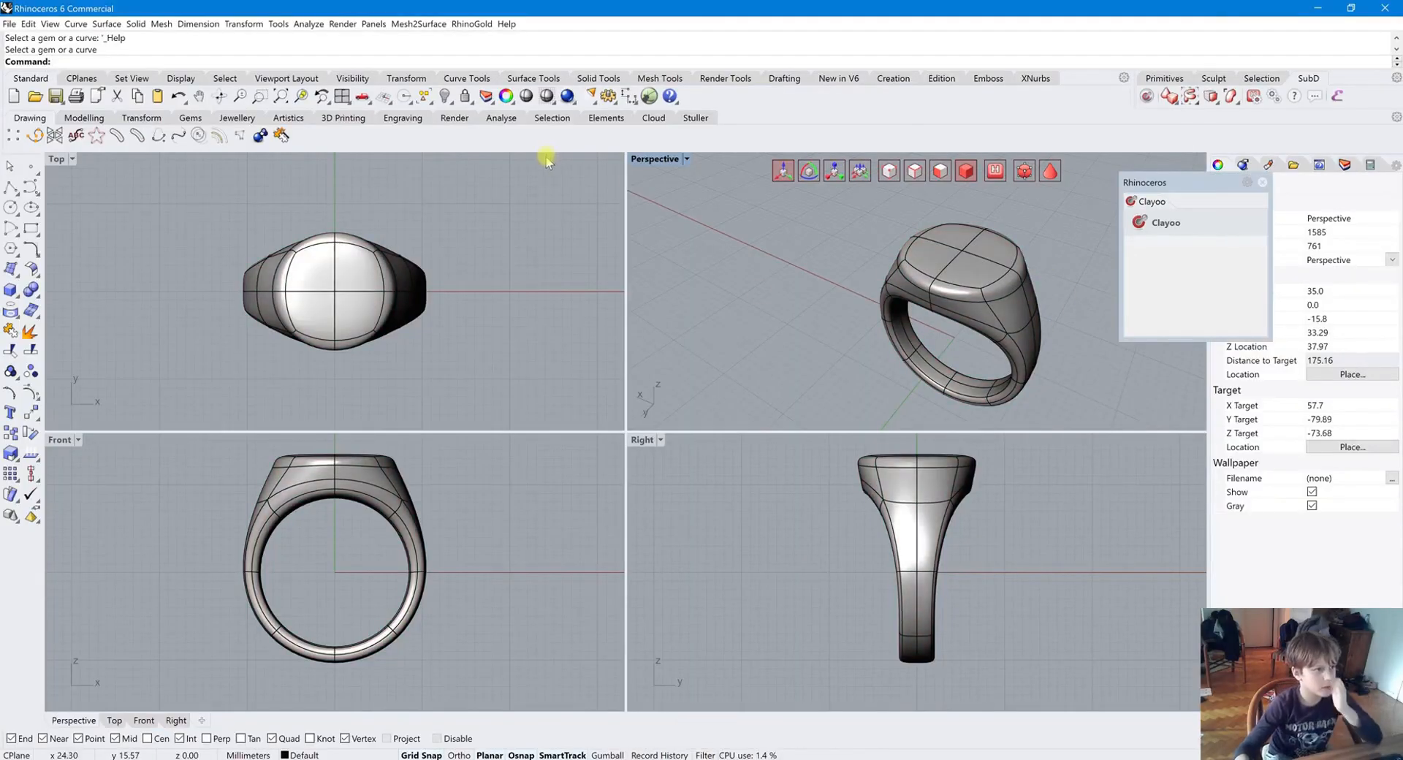
Step: Create a brilliant-cut Diamond (Color) gem at the ring's centre with Gem Studio
{"action": "left_click", "coordinate": [185, 120]}
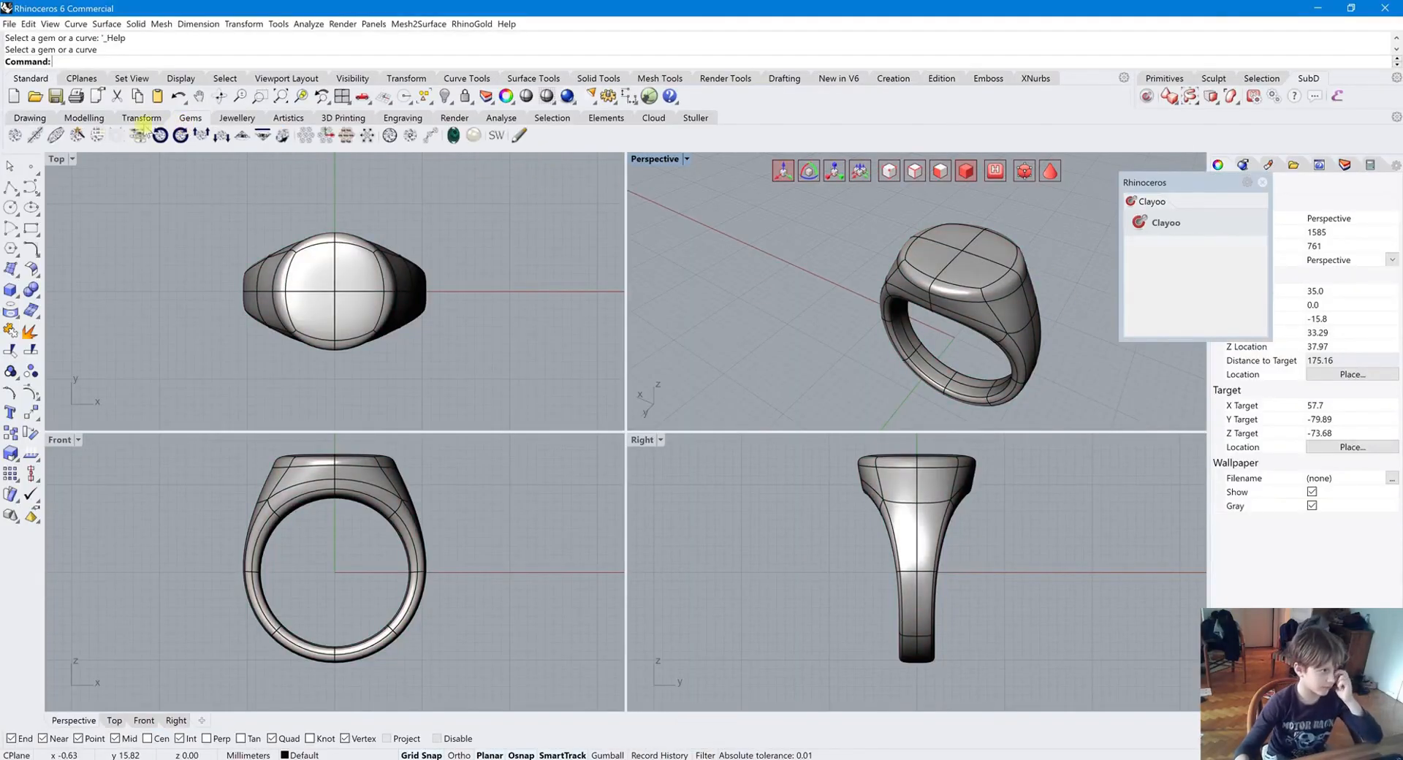
{"action": "left_click", "coordinate": [15, 137]}
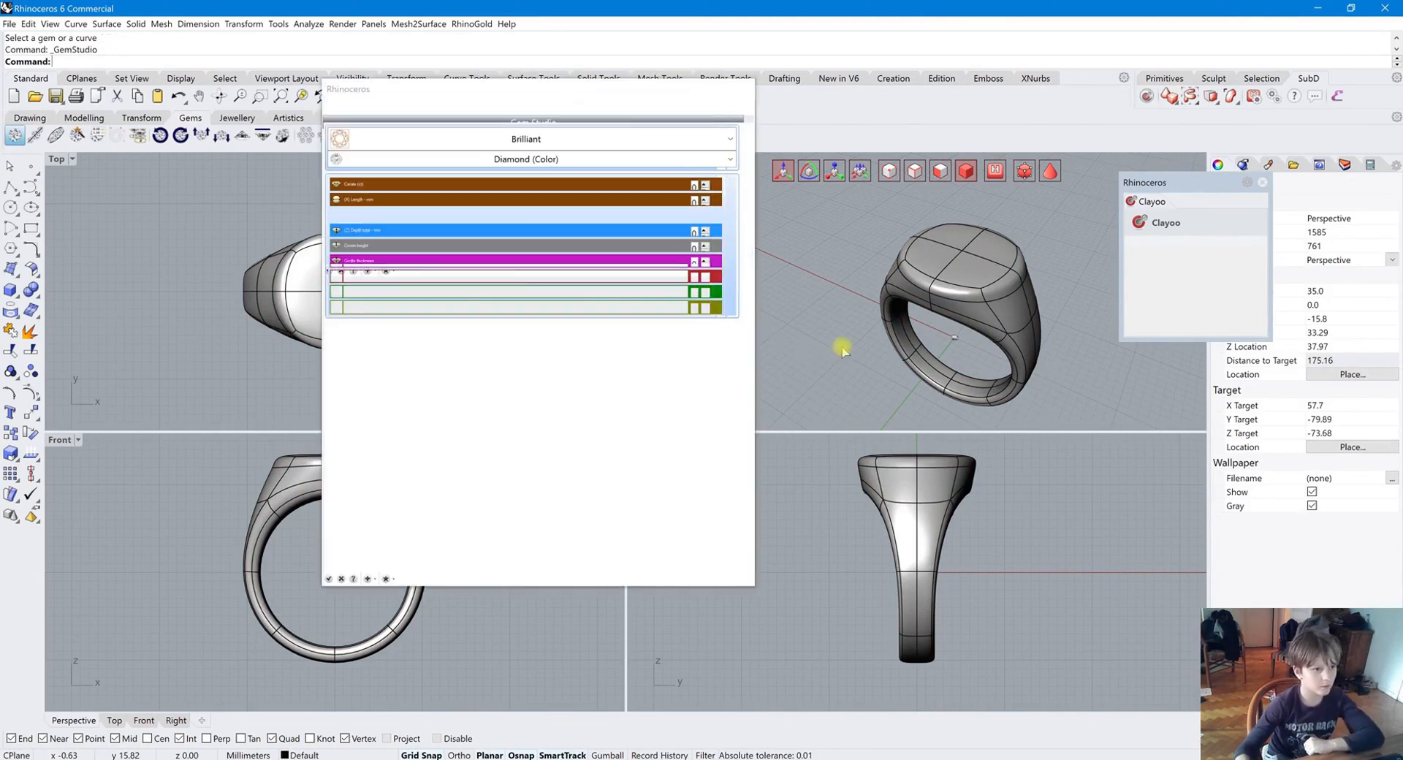
{"action": "left_click", "coordinate": [944, 392]}
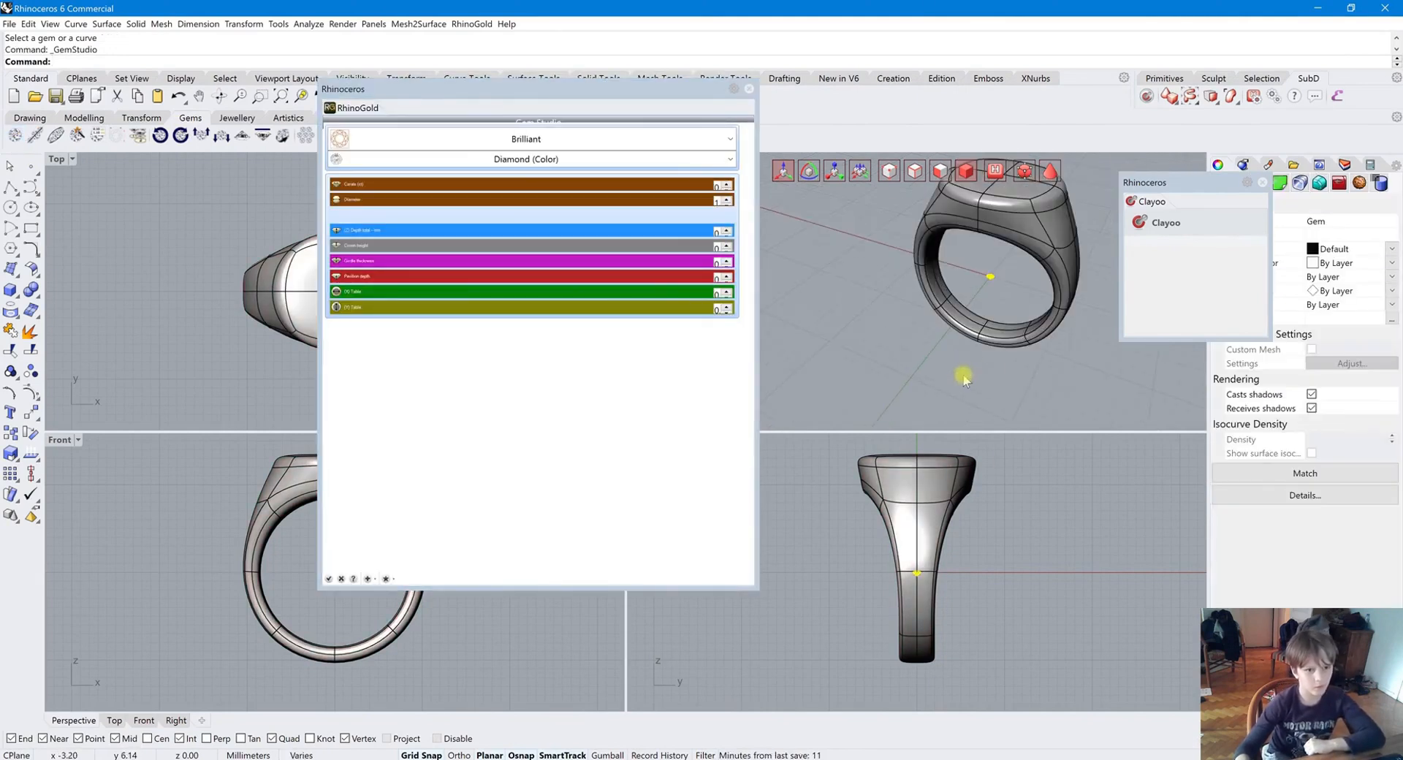
{"action": "key", "text": "Return"}
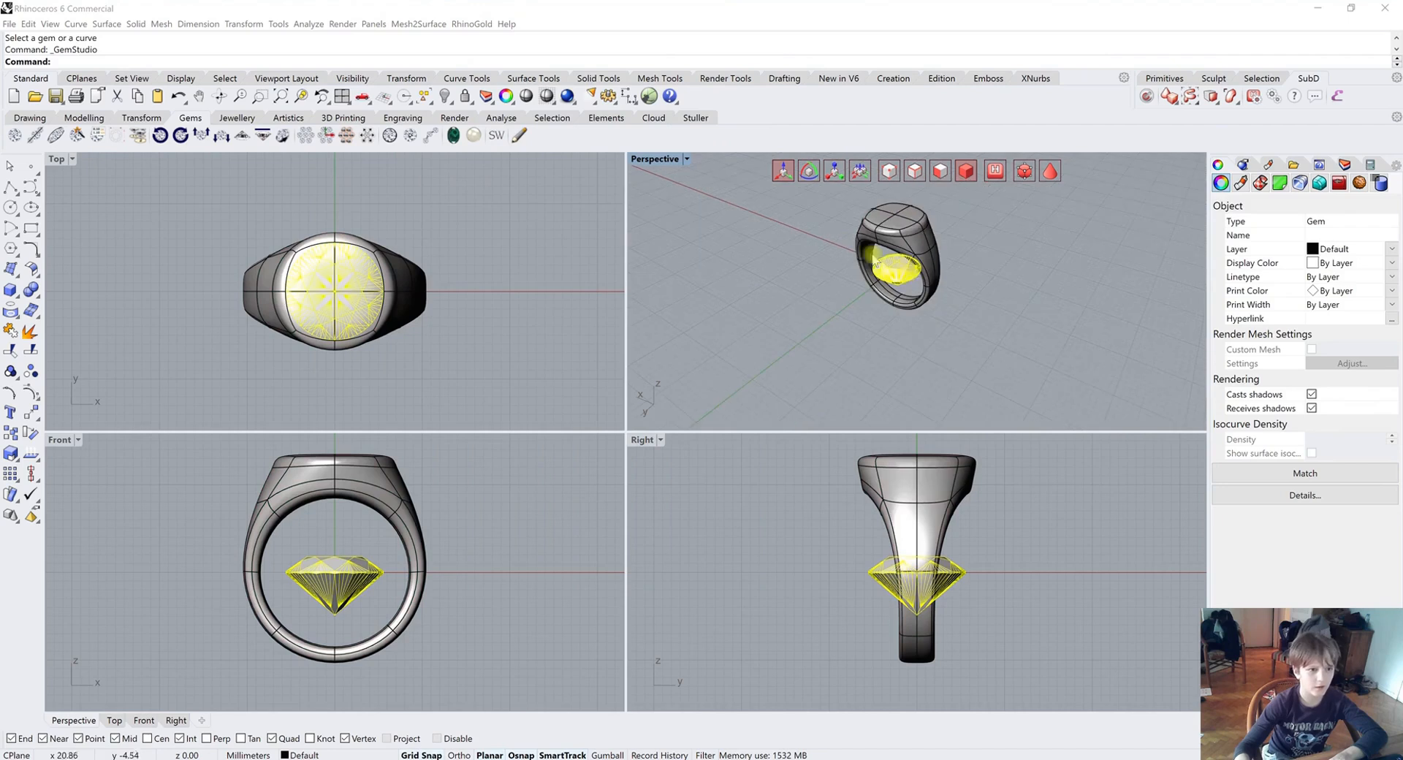
{"action": "scroll", "coordinate": [925, 296], "scroll_direction": "up", "scroll_amount": 3}
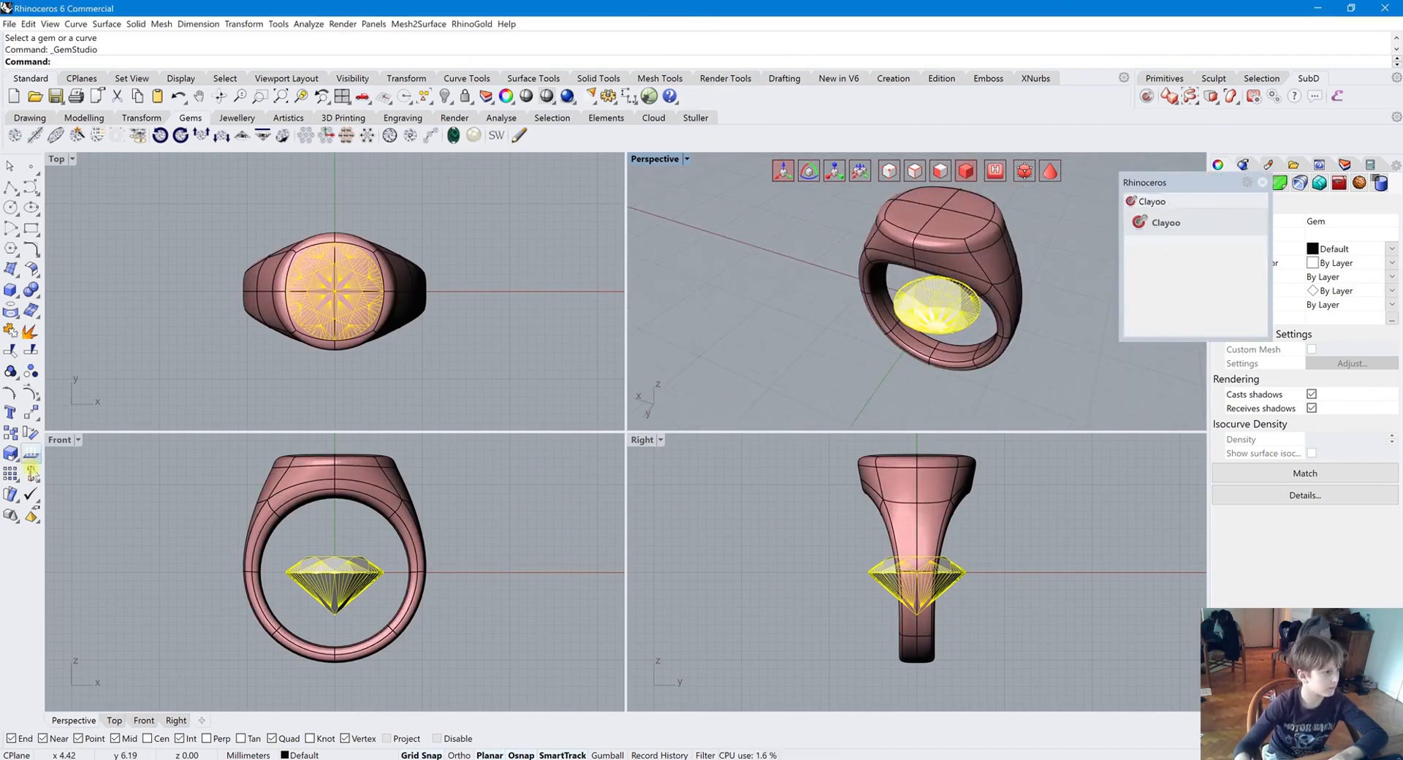
Step: Move the gem from its lower tip onto the top of the signet ring in the front view
{"action": "left_click", "coordinate": [385, 613]}
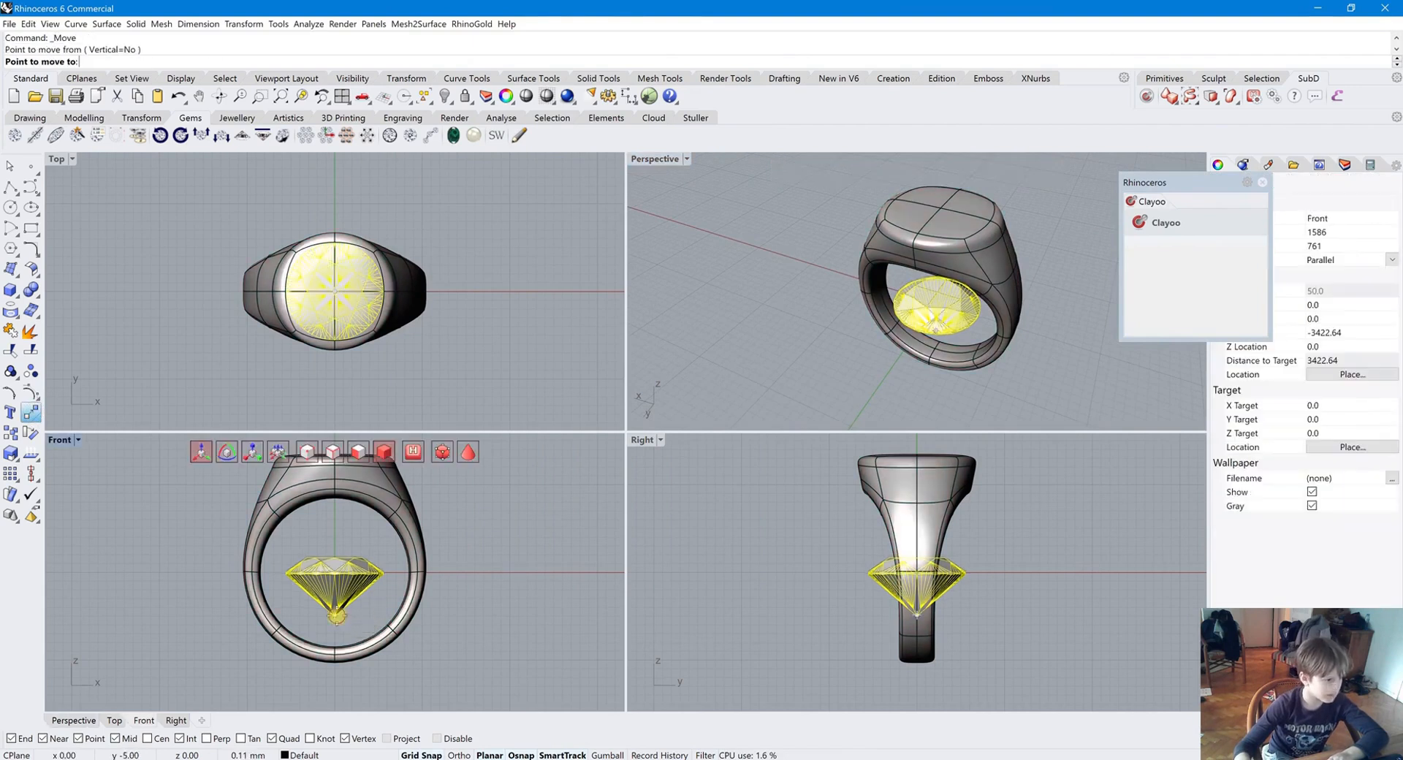
{"action": "scroll", "coordinate": [344, 599], "scroll_direction": "down", "scroll_amount": 2}
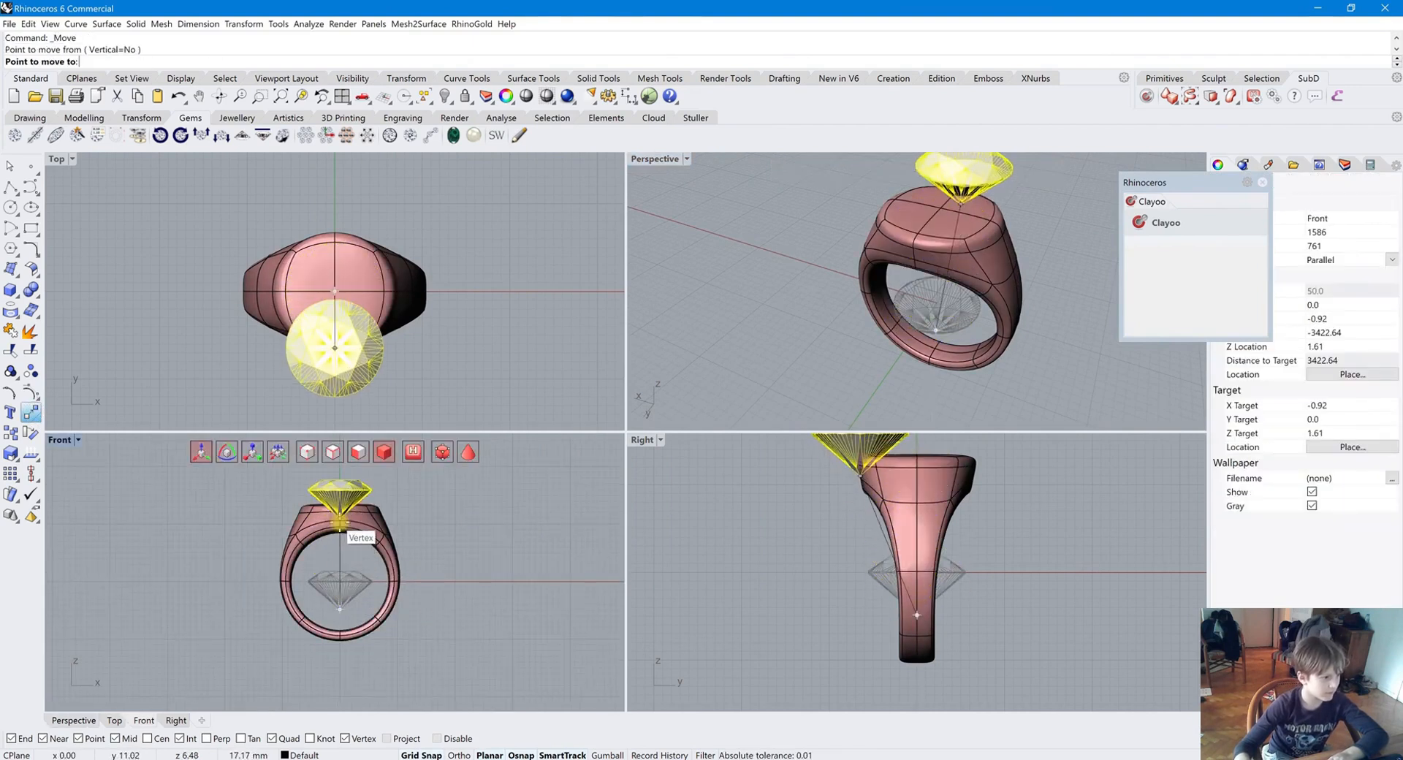
{"action": "left_click", "coordinate": [339, 515]}
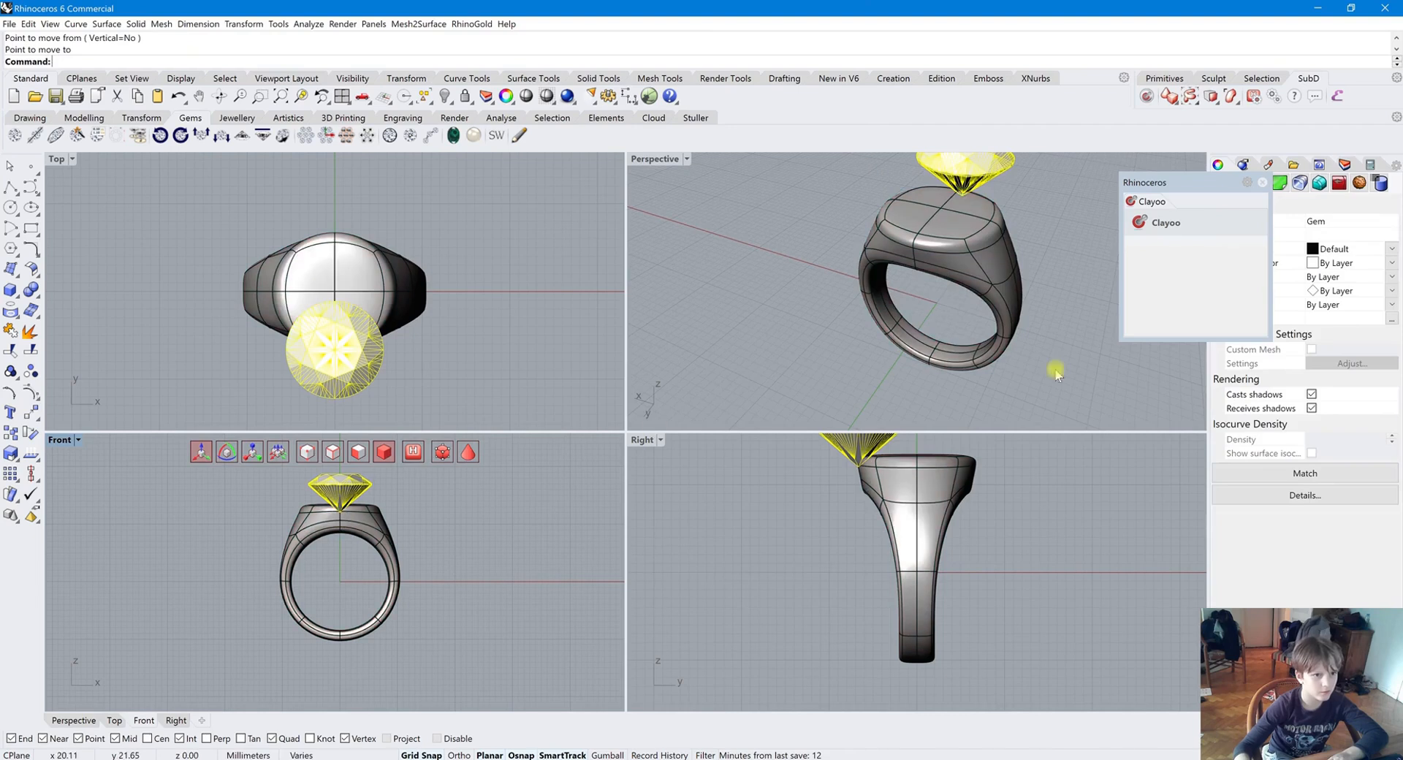
{"action": "scroll", "coordinate": [924, 300], "scroll_direction": "down", "scroll_amount": 5}
{"action": "scroll", "coordinate": [906, 295], "scroll_direction": "up", "scroll_amount": 2}
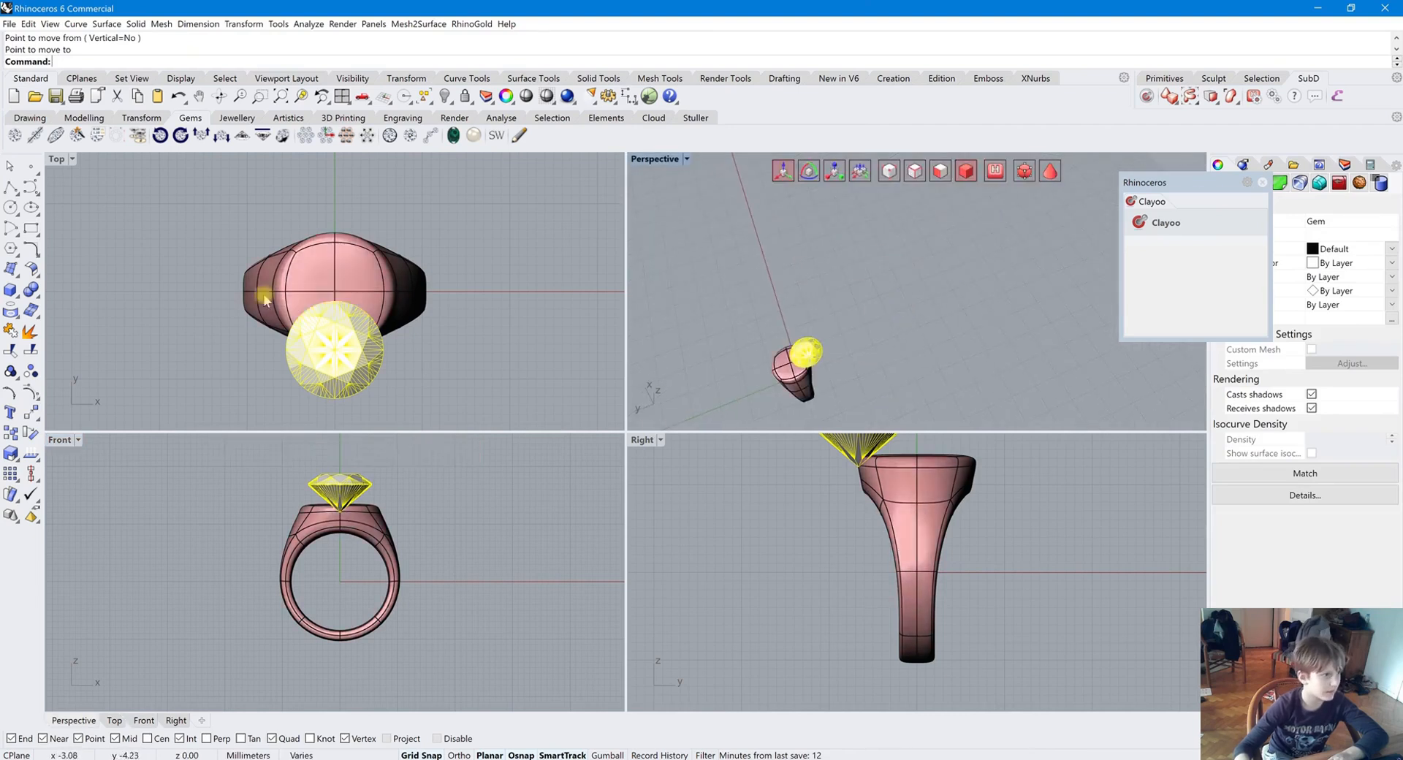
Step: Move the gem by its centre onto the centre vertex of the ring's seal in the top view
{"action": "left_click", "coordinate": [32, 413]}
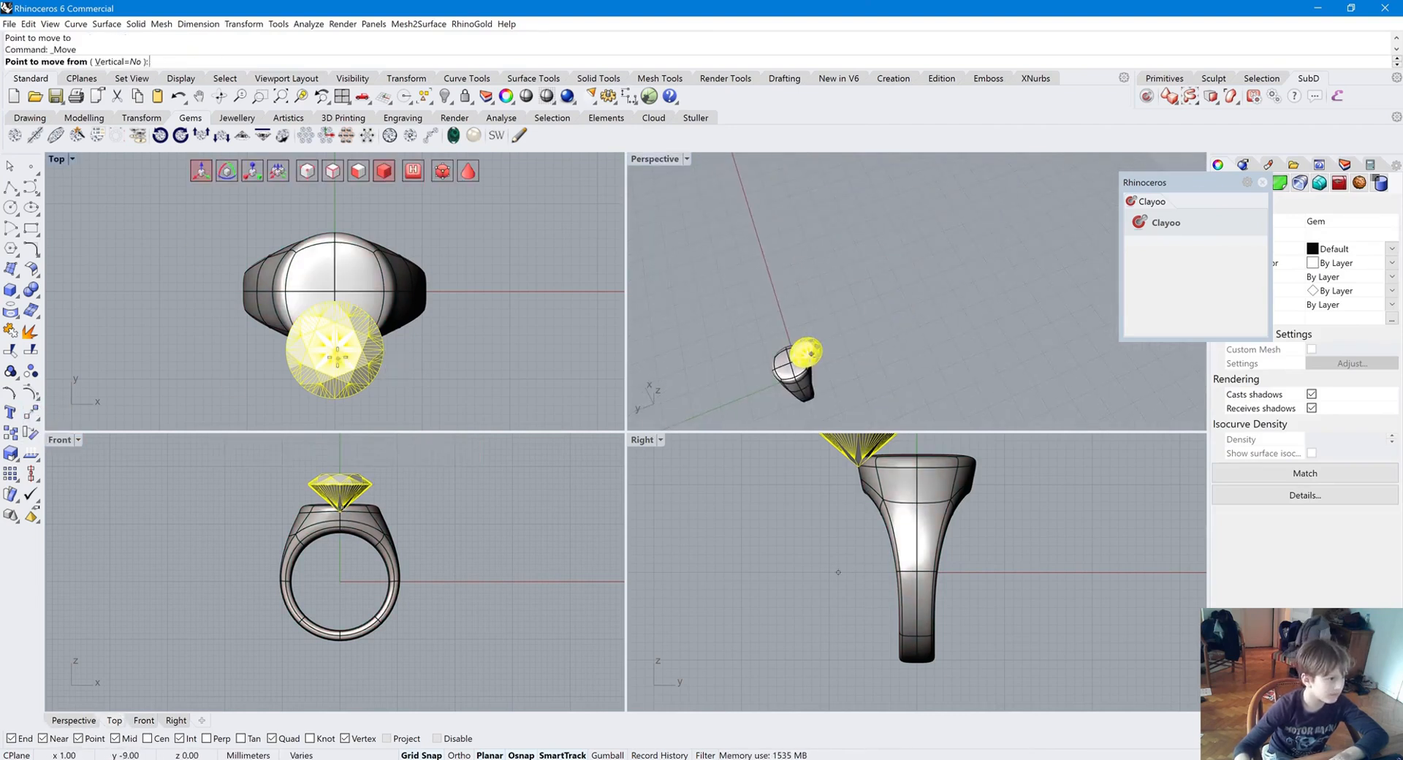
{"action": "left_click", "coordinate": [335, 350]}
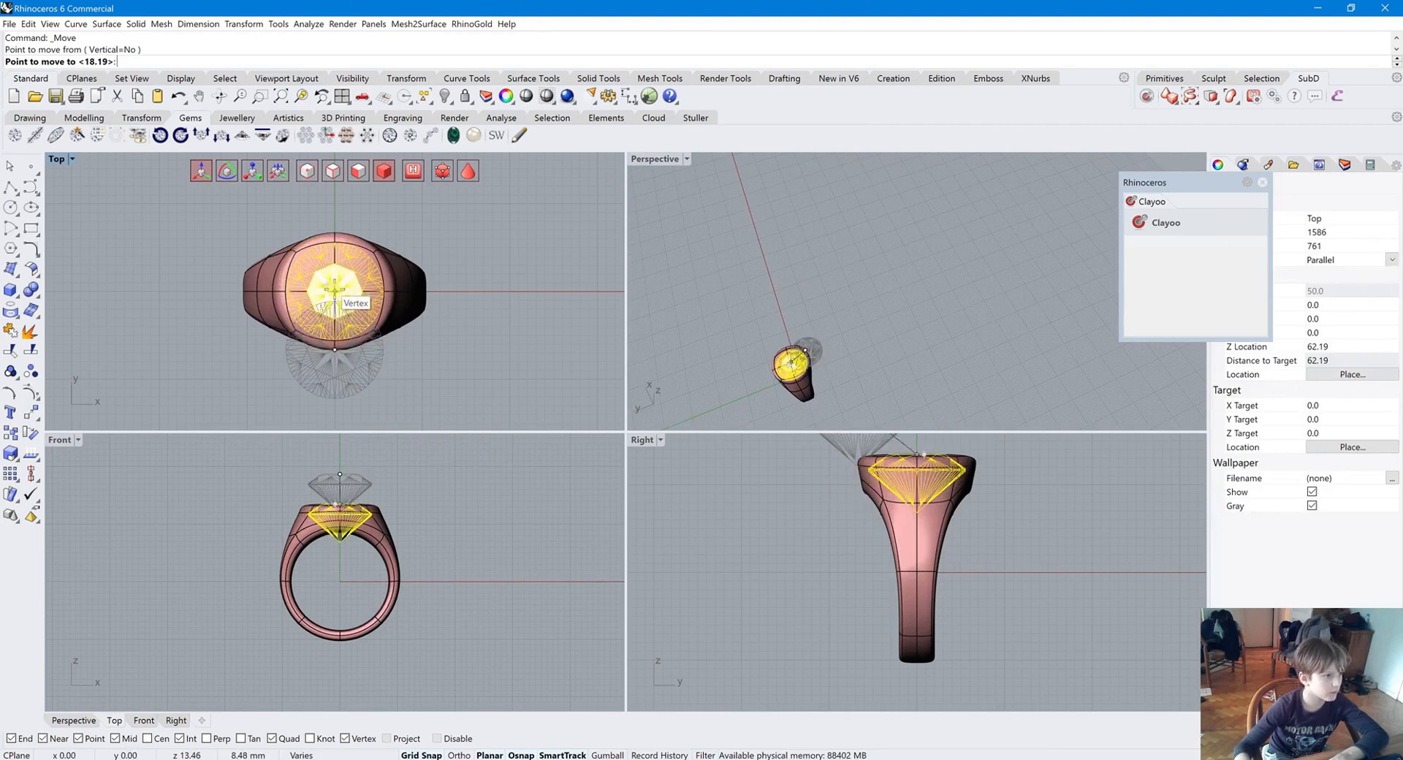
{"action": "left_click", "coordinate": [344, 541]}
{"action": "scroll", "coordinate": [345, 540], "scroll_direction": "up", "scroll_amount": 5}
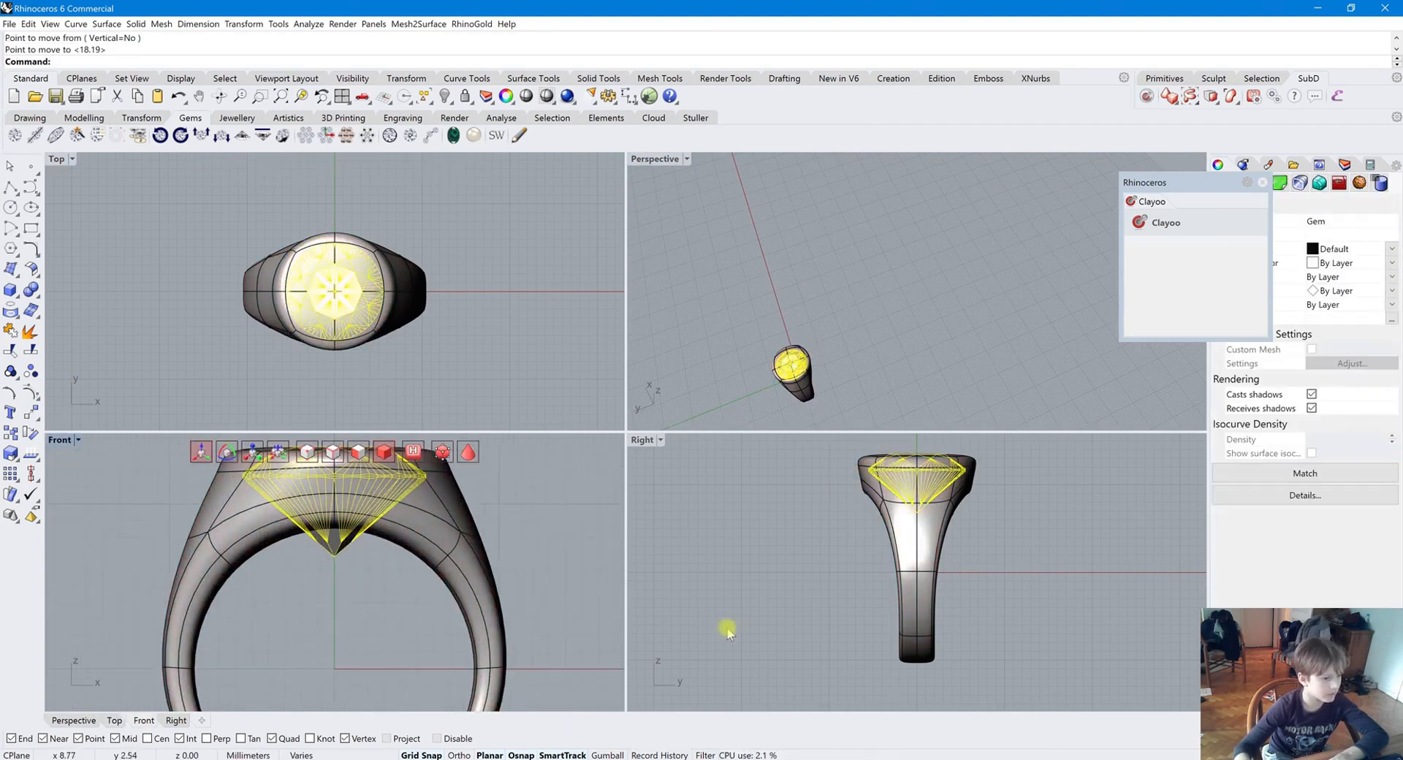
Step: Raise the gem vertically so its lower tip sits at the top face of the ring
{"action": "scroll", "coordinate": [313, 518], "scroll_direction": "down", "scroll_amount": 3}
{"action": "left_click", "coordinate": [312, 518]}
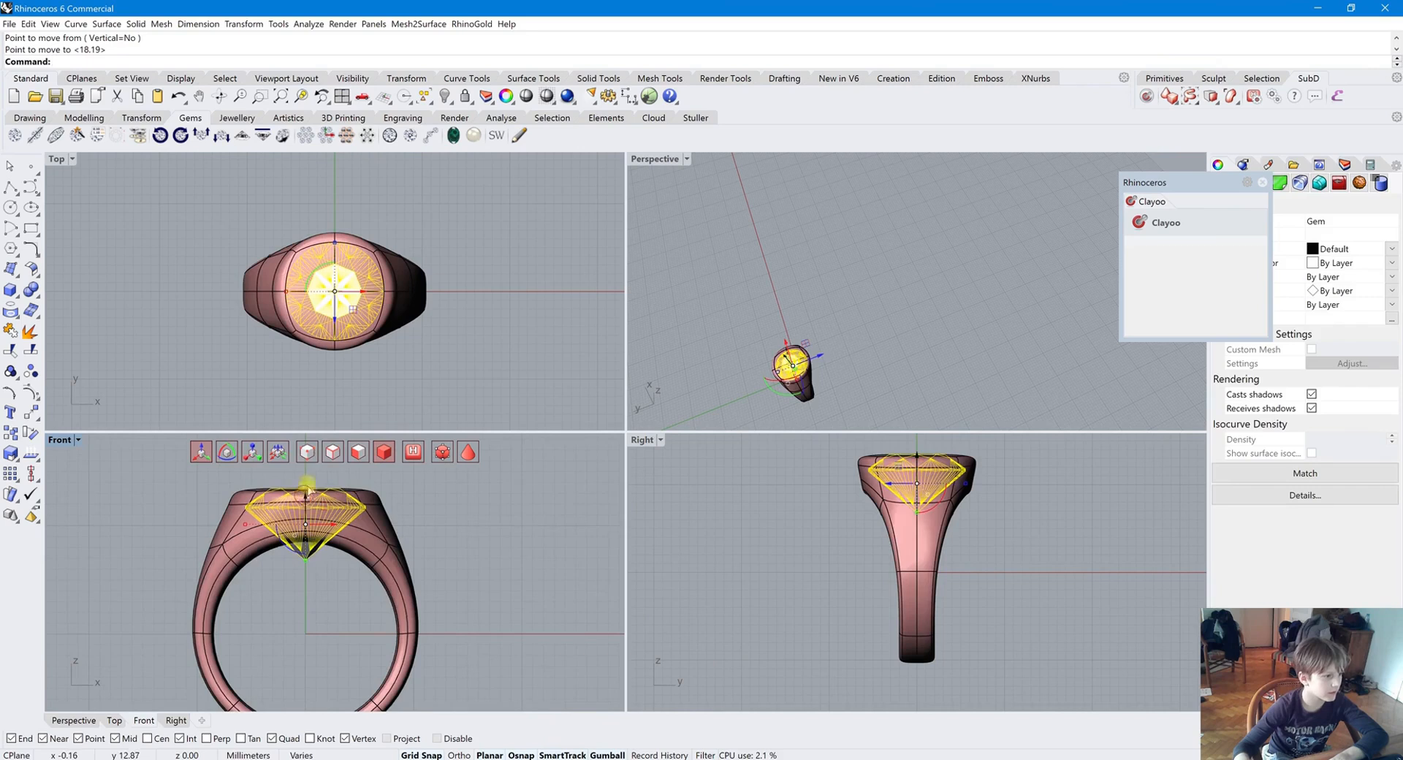
{"action": "scroll", "coordinate": [307, 488], "scroll_direction": "down", "scroll_amount": 2}
{"action": "left_click_drag", "start_coordinate": [293, 532], "coordinate": [294, 485]}
{"action": "scroll", "coordinate": [946, 223], "scroll_direction": "up", "scroll_amount": 10}
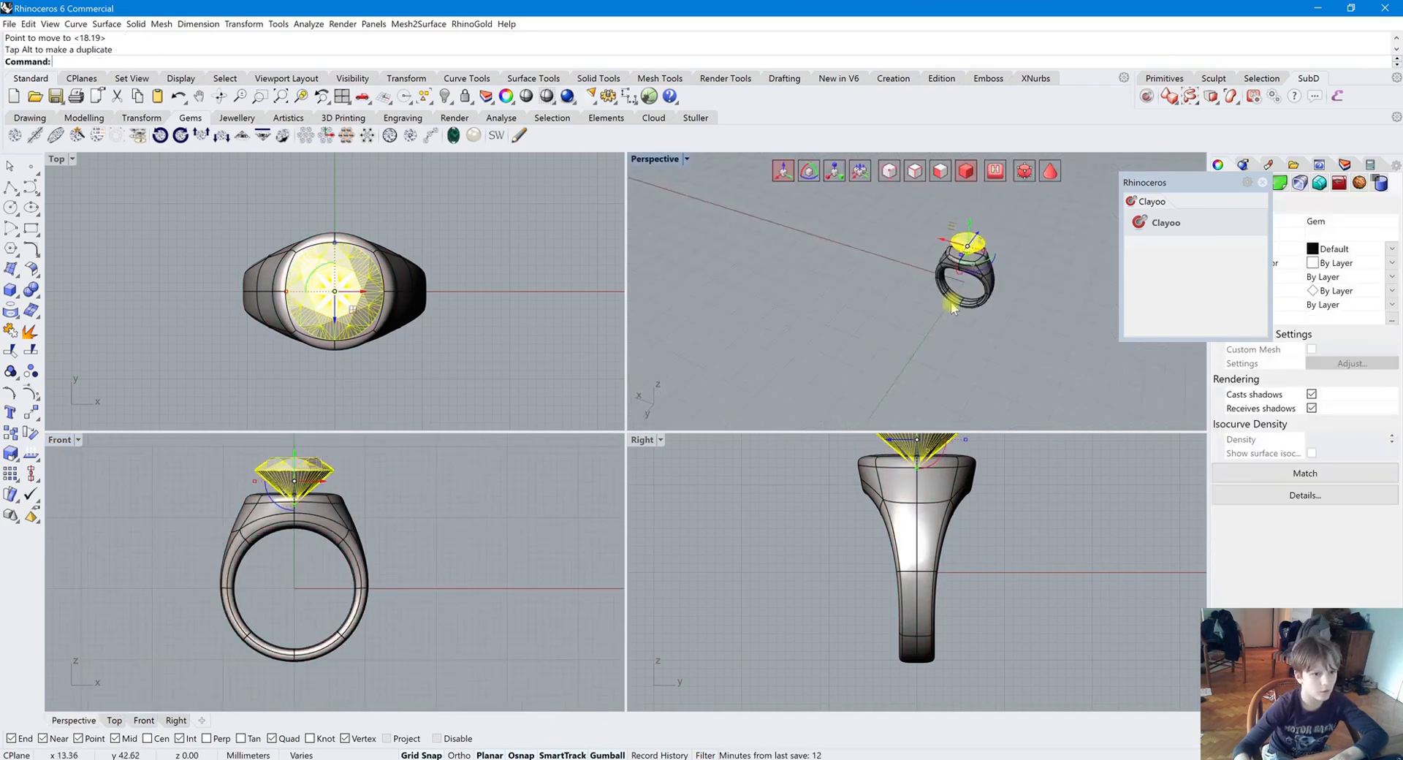
{"action": "scroll", "coordinate": [946, 223], "scroll_direction": "down", "scroll_amount": 10}
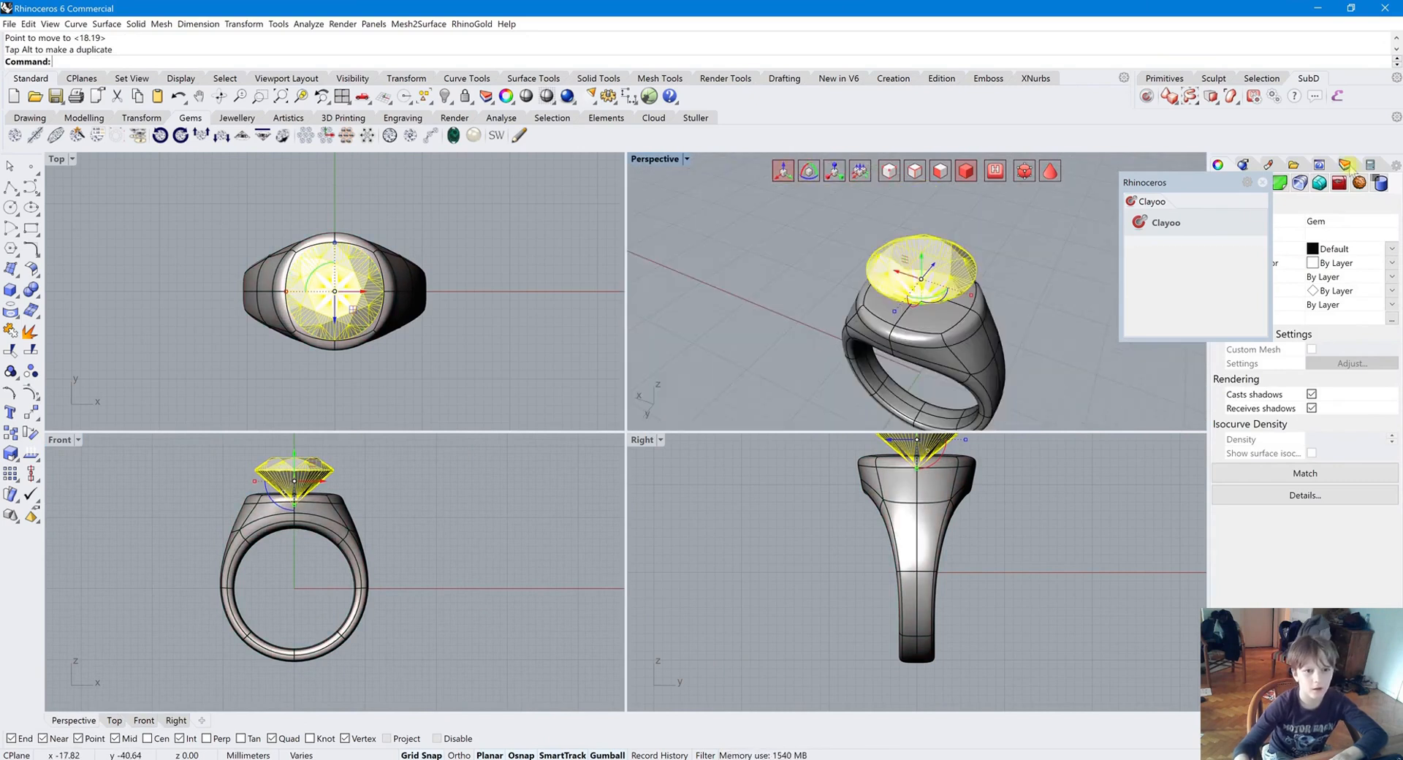
Step: Start a Clayoo Bezel around the selected gem
{"action": "left_click_drag", "start_coordinate": [1149, 173], "coordinate": [1142, 233]}
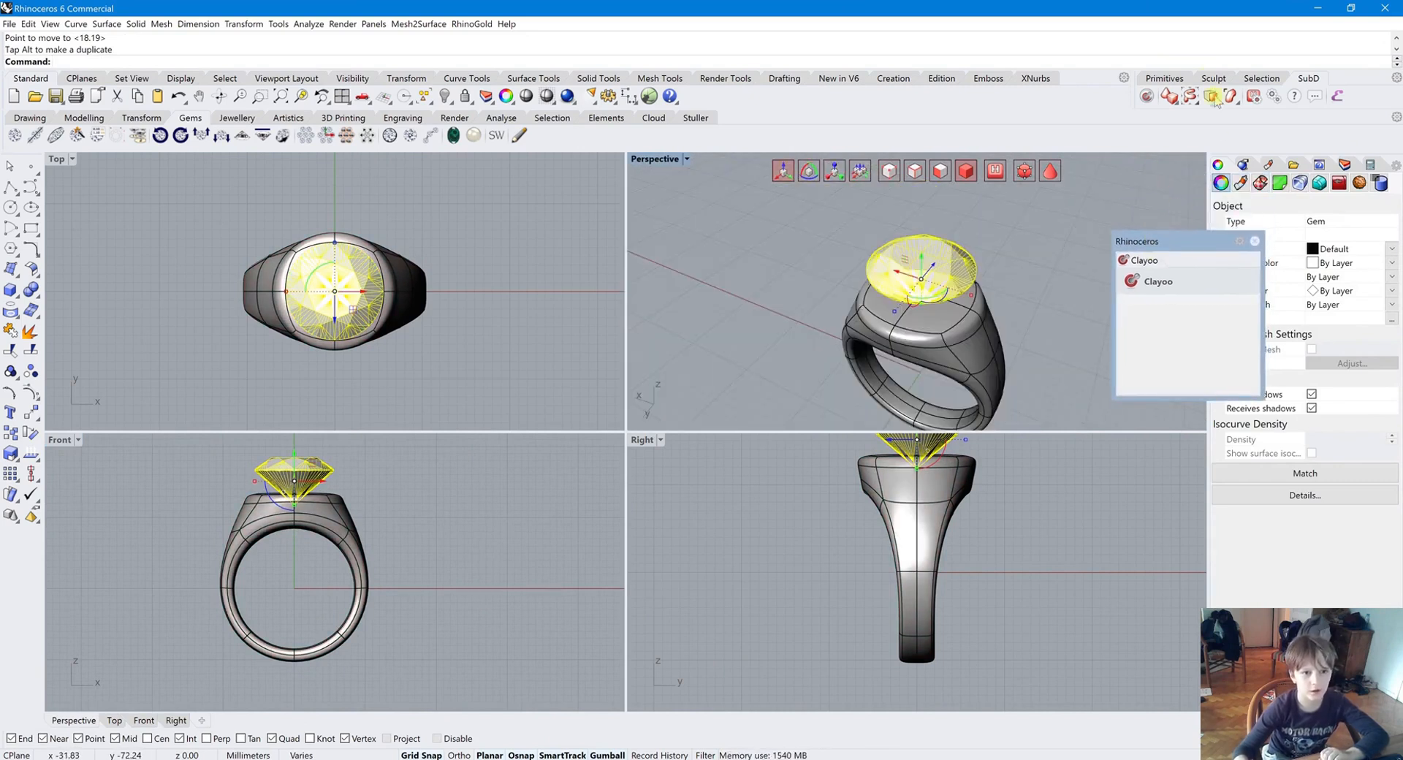
{"action": "left_click", "coordinate": [1190, 96]}
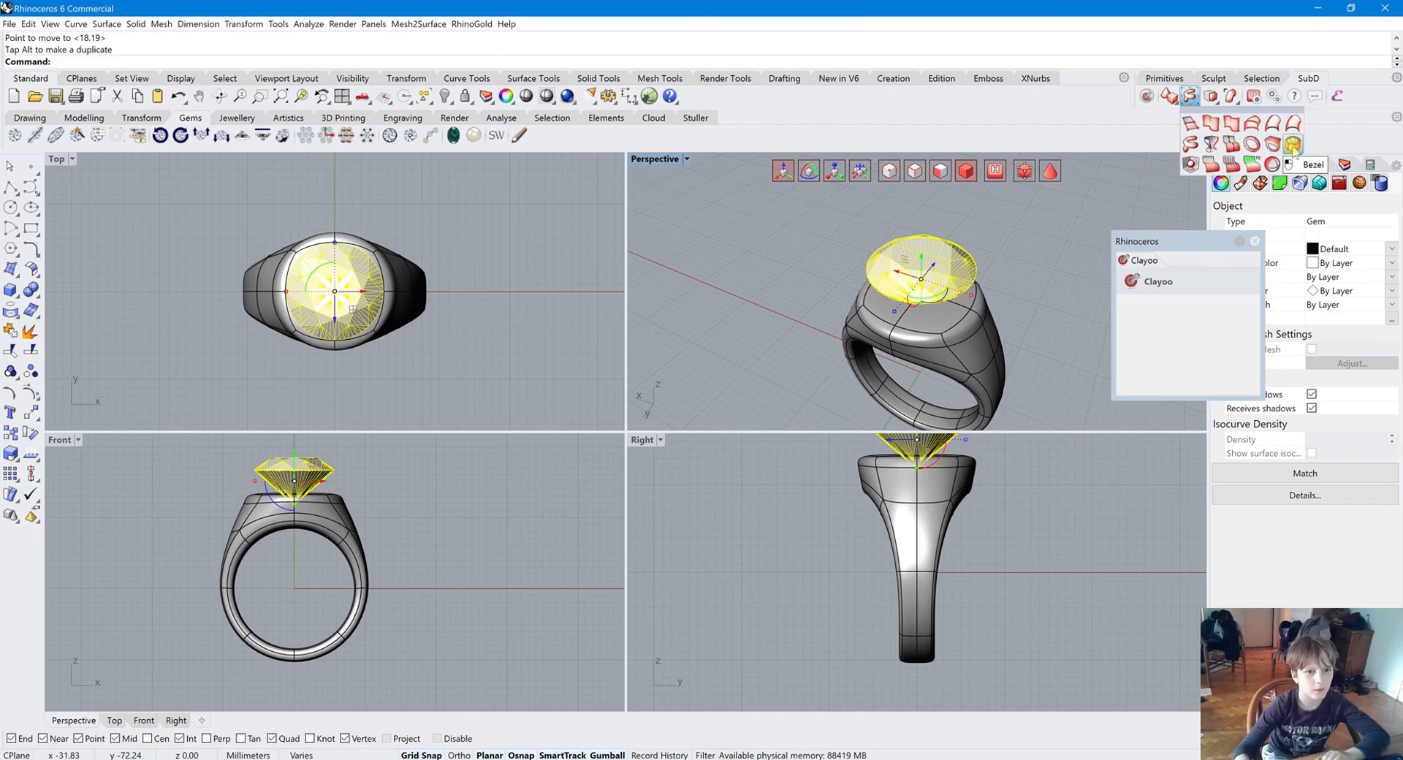
{"action": "left_click", "coordinate": [1292, 145]}
{"action": "right_click_drag", "start_coordinate": [961, 311], "coordinate": [909, 292]}
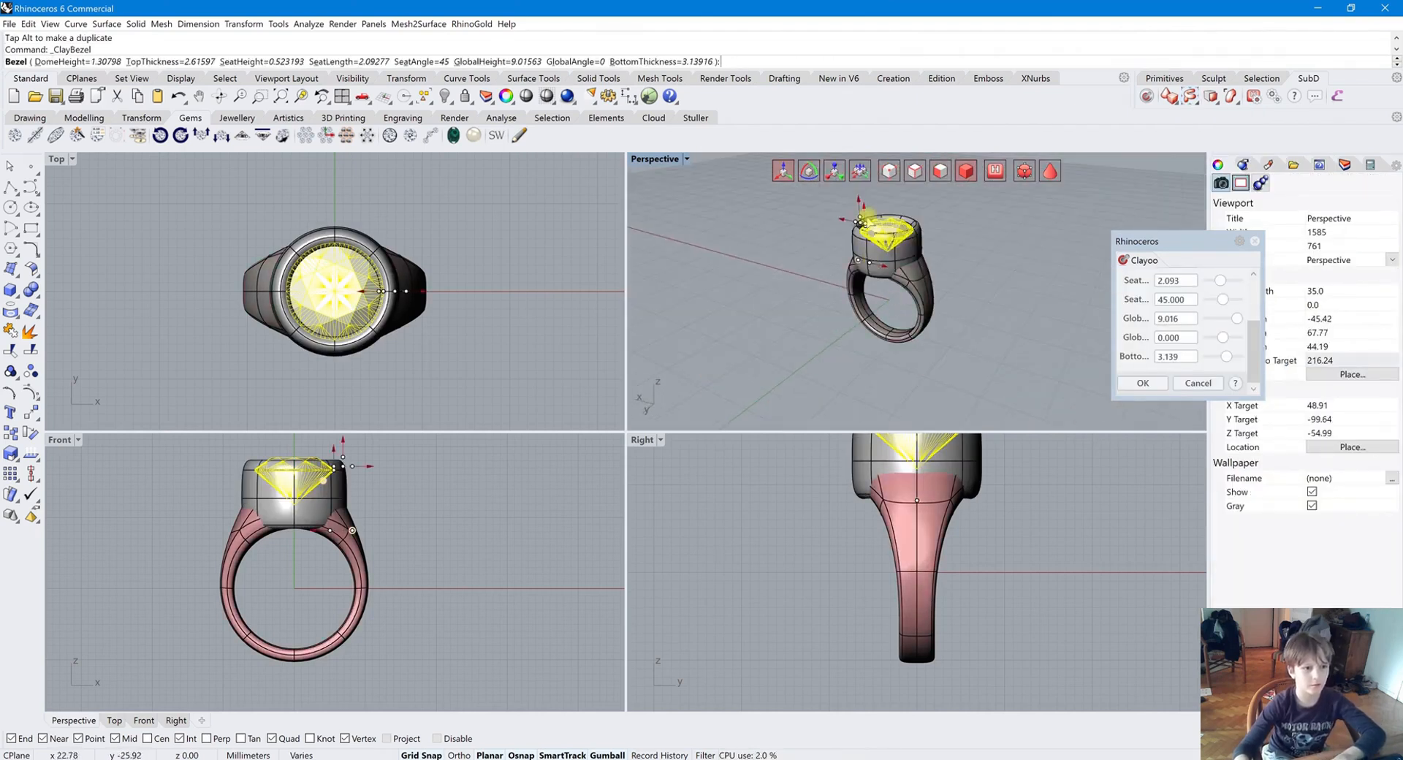
Step: Reduce the bezel's seat height to 0.001 and global height to about 8.49, and widen its bottom thickness to about 16.79
{"action": "right_click_drag", "start_coordinate": [897, 309], "coordinate": [852, 204], "text": "shift"}
{"action": "left_click_drag", "start_coordinate": [862, 216], "coordinate": [862, 239]}
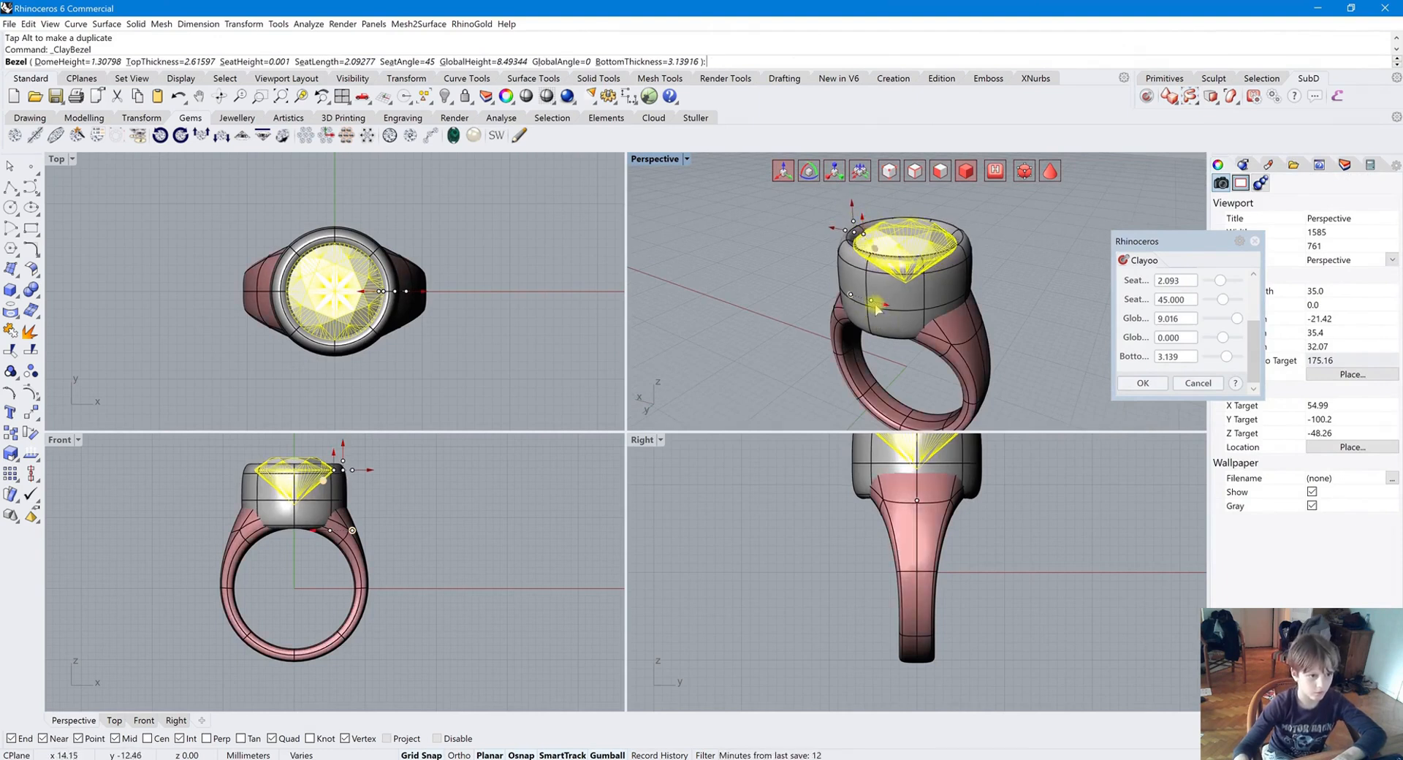
{"action": "left_click_drag", "start_coordinate": [879, 309], "coordinate": [990, 320]}
{"action": "right_click_drag", "start_coordinate": [992, 318], "coordinate": [964, 353]}
{"action": "key", "text": "Return"}
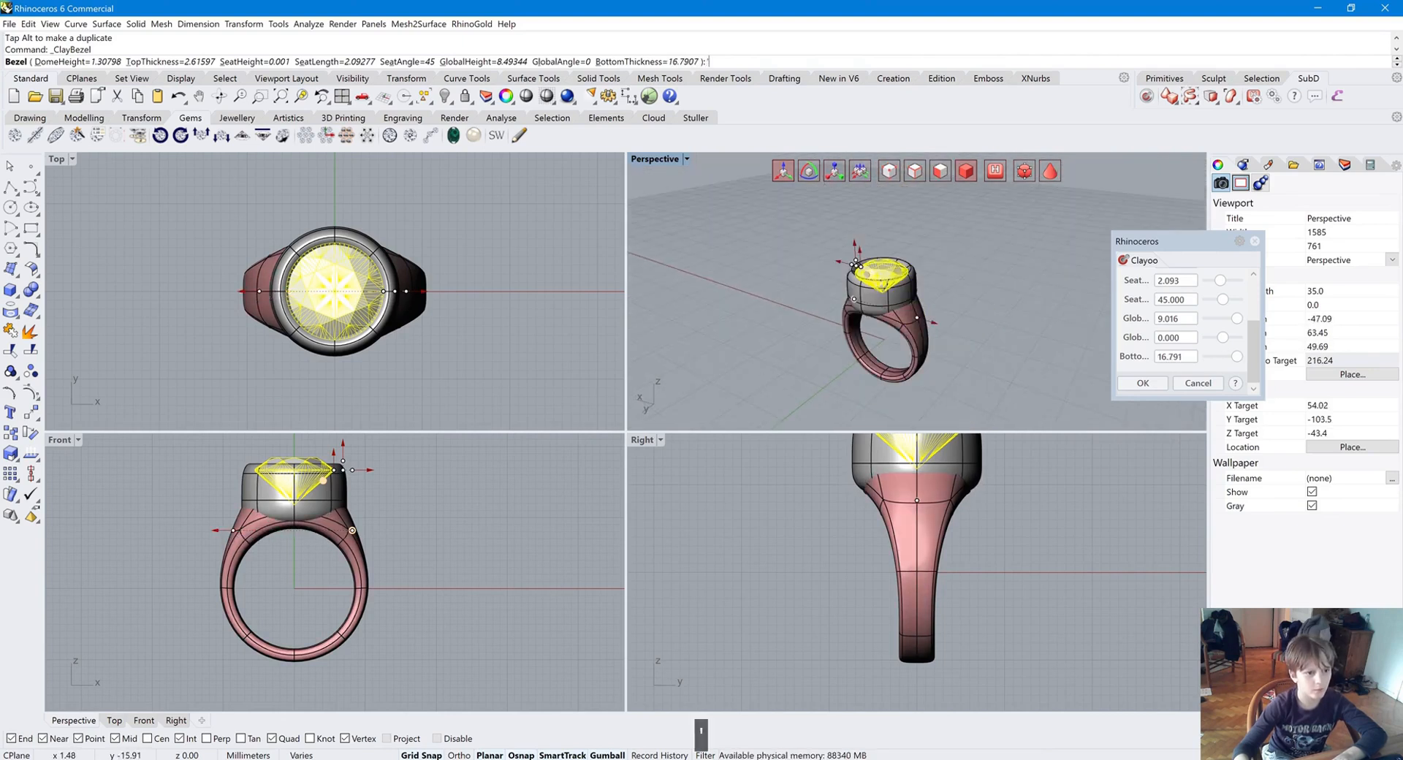
Step: Adjust the bezel's bottom thickness to about 16.59, create the bezel and deselect the gem
{"action": "scroll", "coordinate": [1176, 354], "scroll_direction": "up", "scroll_amount": 2}
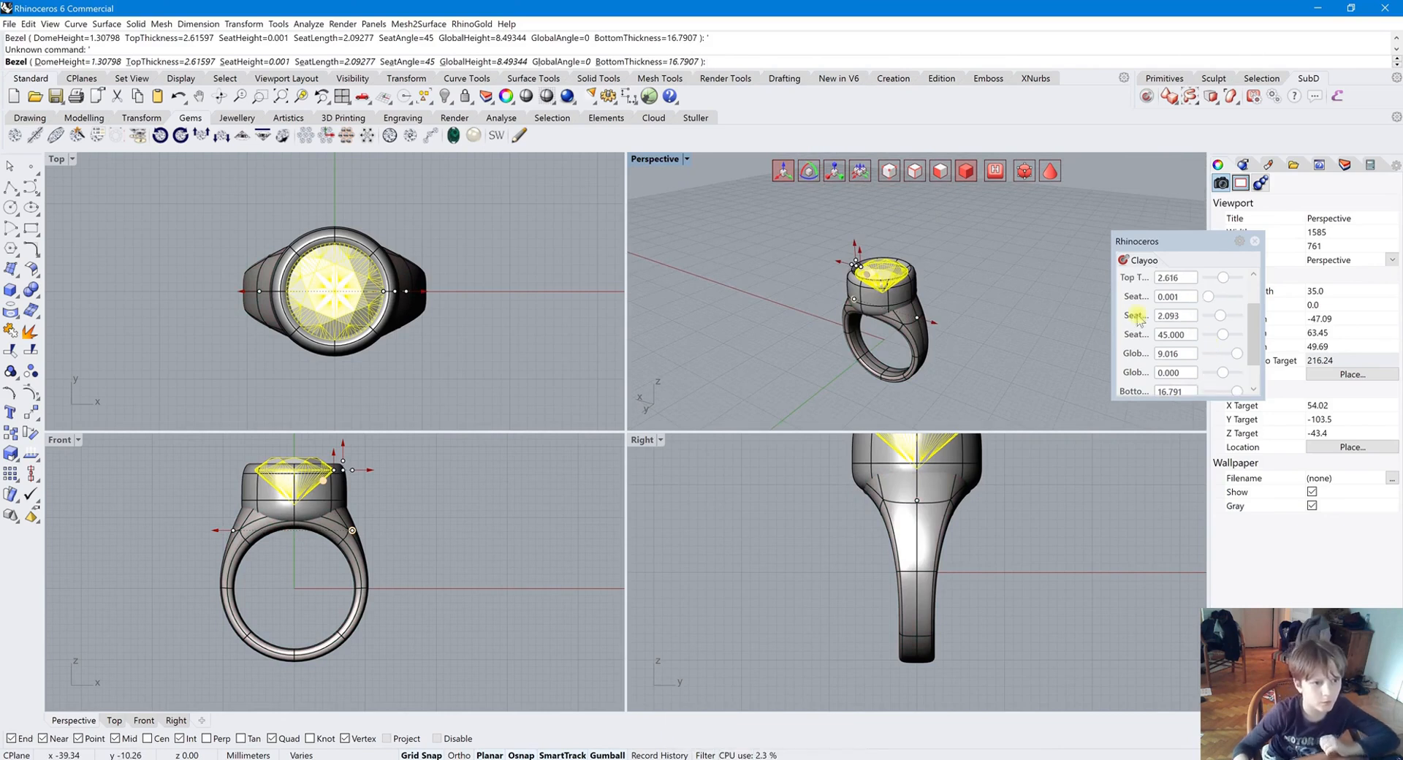
{"action": "scroll", "coordinate": [829, 255], "scroll_direction": "up", "scroll_amount": 3}
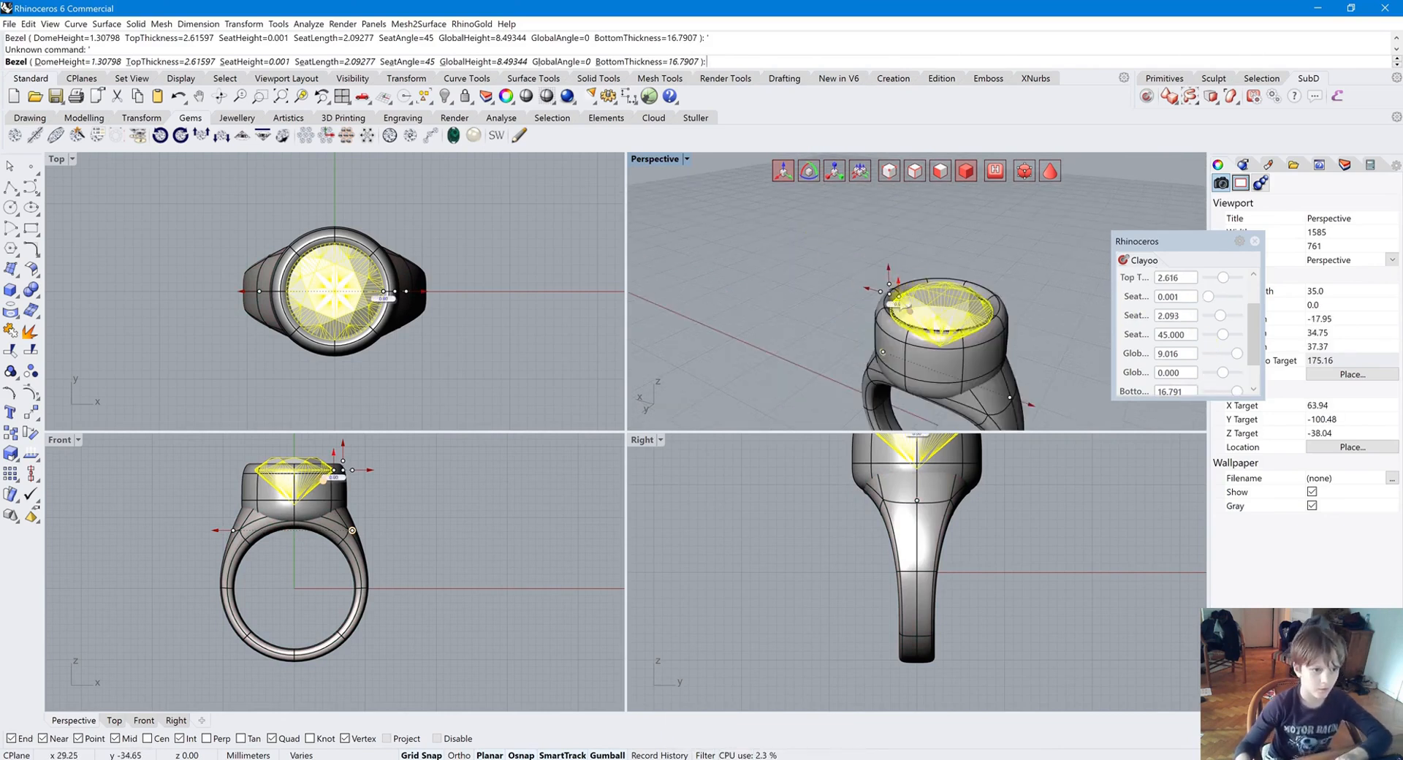
{"action": "mouse_move", "coordinate": [1008, 398]}
{"action": "left_mouse_down"}
{"action": "mouse_move", "coordinate": [949, 365]}
{"action": "mouse_move", "coordinate": [1005, 387]}
{"action": "left_mouse_up"}
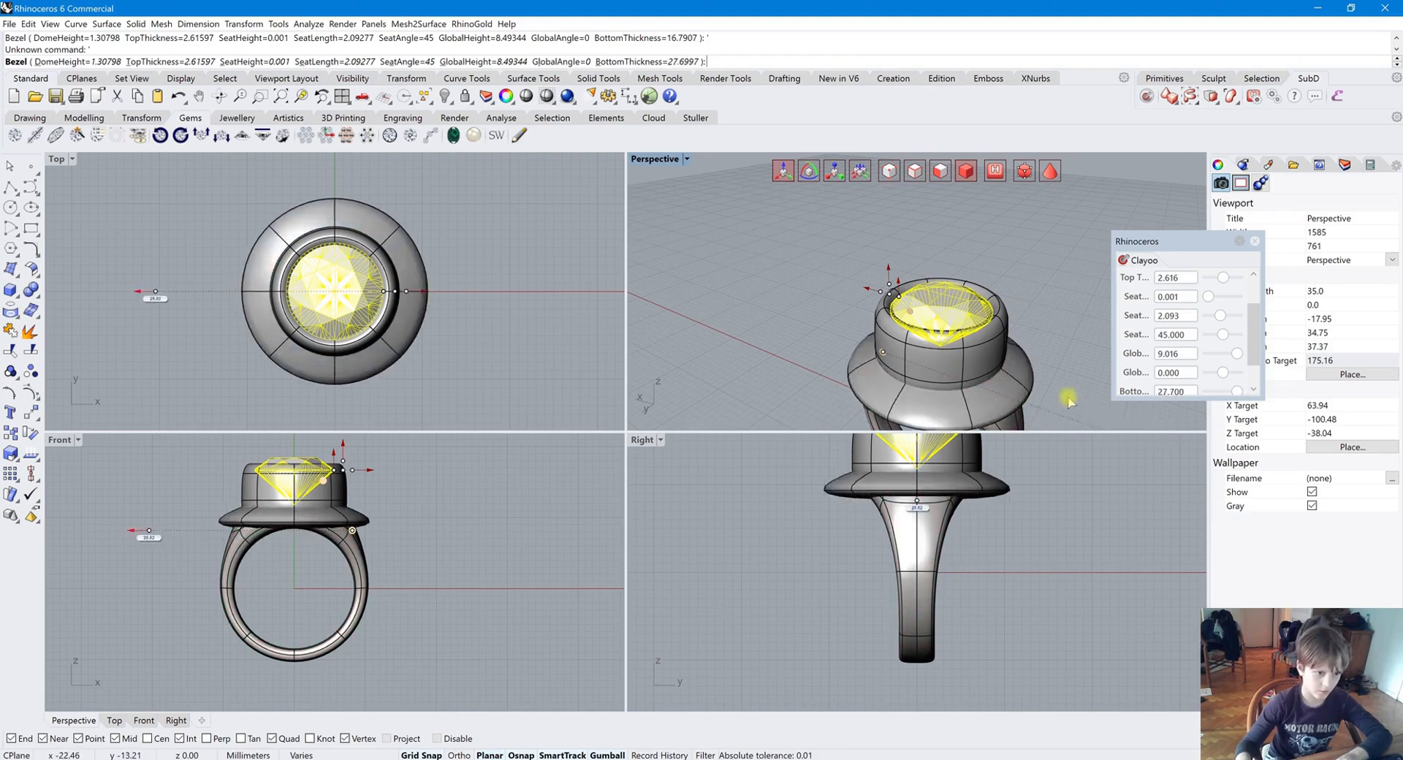
{"action": "key", "text": "Return"}
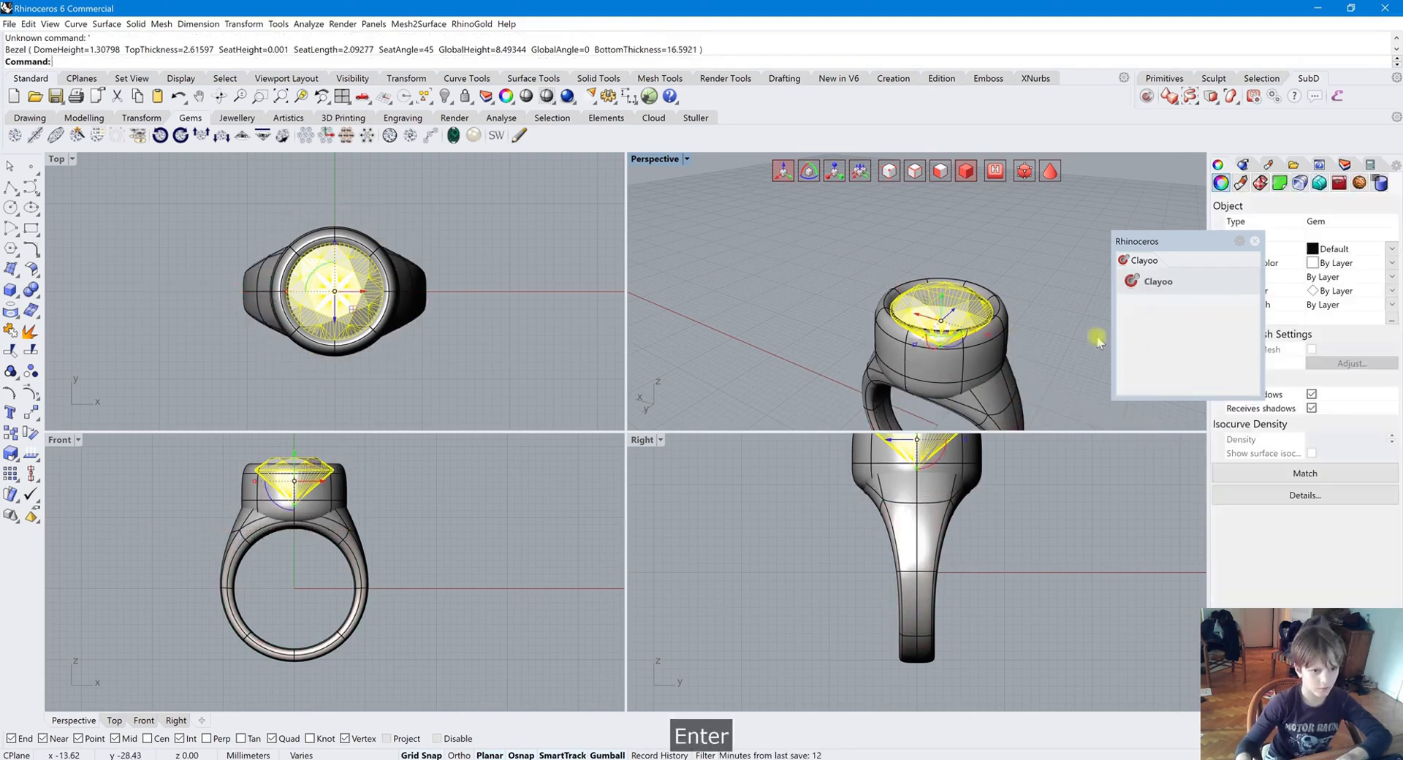
{"action": "scroll", "coordinate": [1020, 315], "scroll_direction": "down", "scroll_amount": 3}
{"action": "scroll", "coordinate": [1021, 316], "scroll_direction": "up", "scroll_amount": 6}
{"action": "scroll", "coordinate": [934, 250], "scroll_direction": "down", "scroll_amount": 4}
{"action": "right_click_drag", "start_coordinate": [963, 334], "coordinate": [845, 300]}
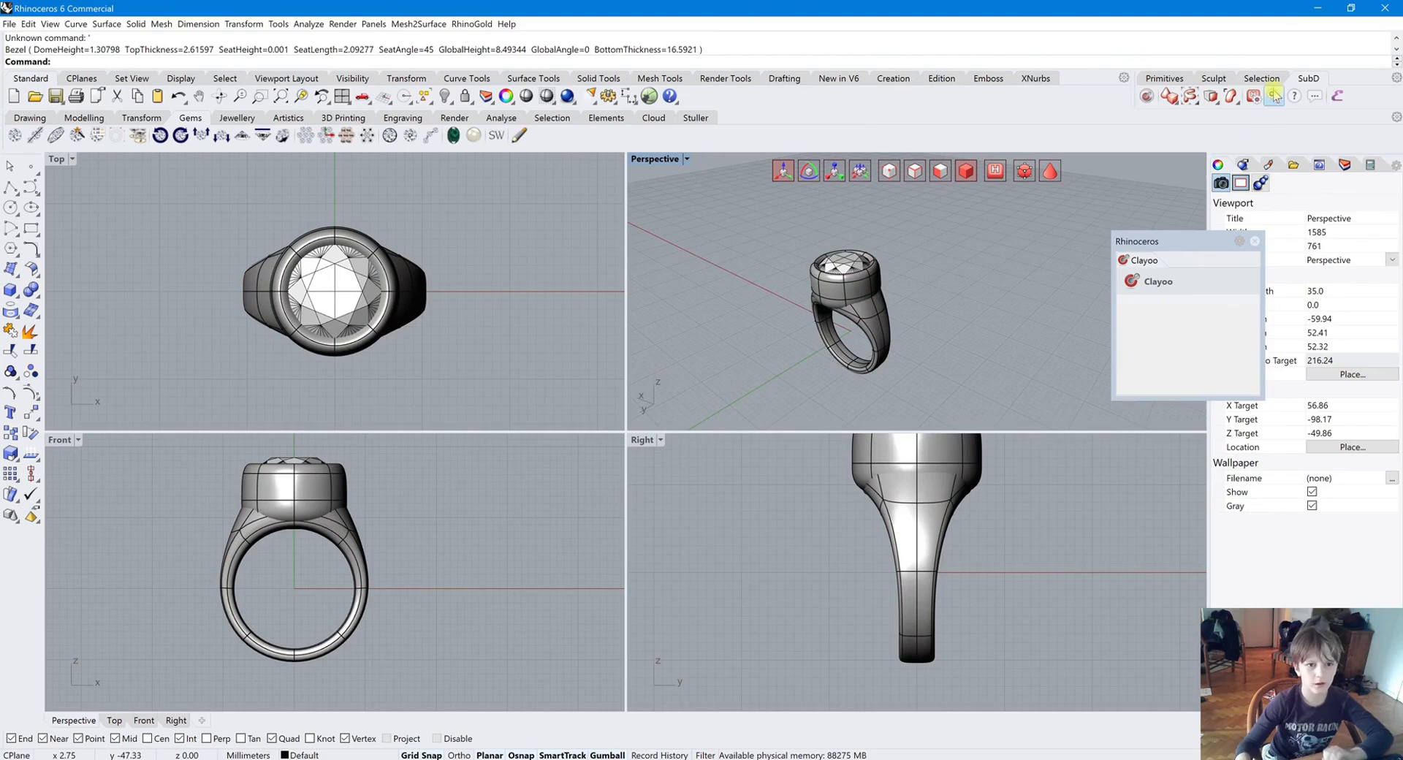
Step: Enable face selection and select two matching faces on opposite sides of the bezel wall
{"action": "left_click", "coordinate": [844, 300]}
{"action": "scroll", "coordinate": [843, 297], "scroll_direction": "up", "scroll_amount": 8}
{"action": "scroll", "coordinate": [873, 310], "scroll_direction": "down", "scroll_amount": 4}
{"action": "left_click", "coordinate": [938, 172]}
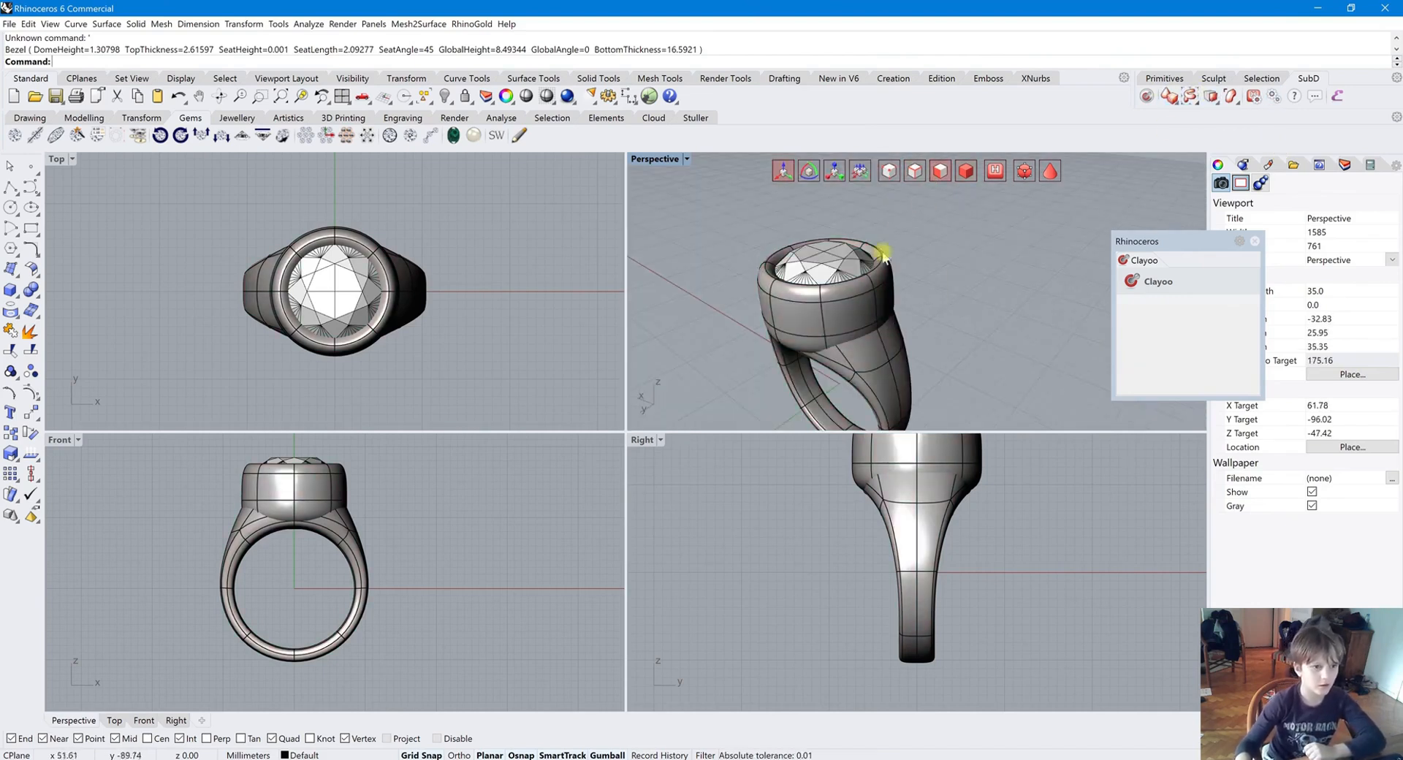
{"action": "left_click", "coordinate": [850, 310]}
{"action": "scroll", "coordinate": [909, 326], "scroll_direction": "down", "scroll_amount": 5}
{"action": "scroll", "coordinate": [901, 332], "scroll_direction": "up", "scroll_amount": 5}
{"action": "right_click_drag", "start_coordinate": [881, 305], "coordinate": [836, 354]}
{"action": "scroll", "coordinate": [846, 326], "scroll_direction": "down", "scroll_amount": 4}
{"action": "scroll", "coordinate": [1013, 326], "scroll_direction": "up", "scroll_amount": 4}
{"action": "left_click", "coordinate": [1006, 312], "text": "shift"}
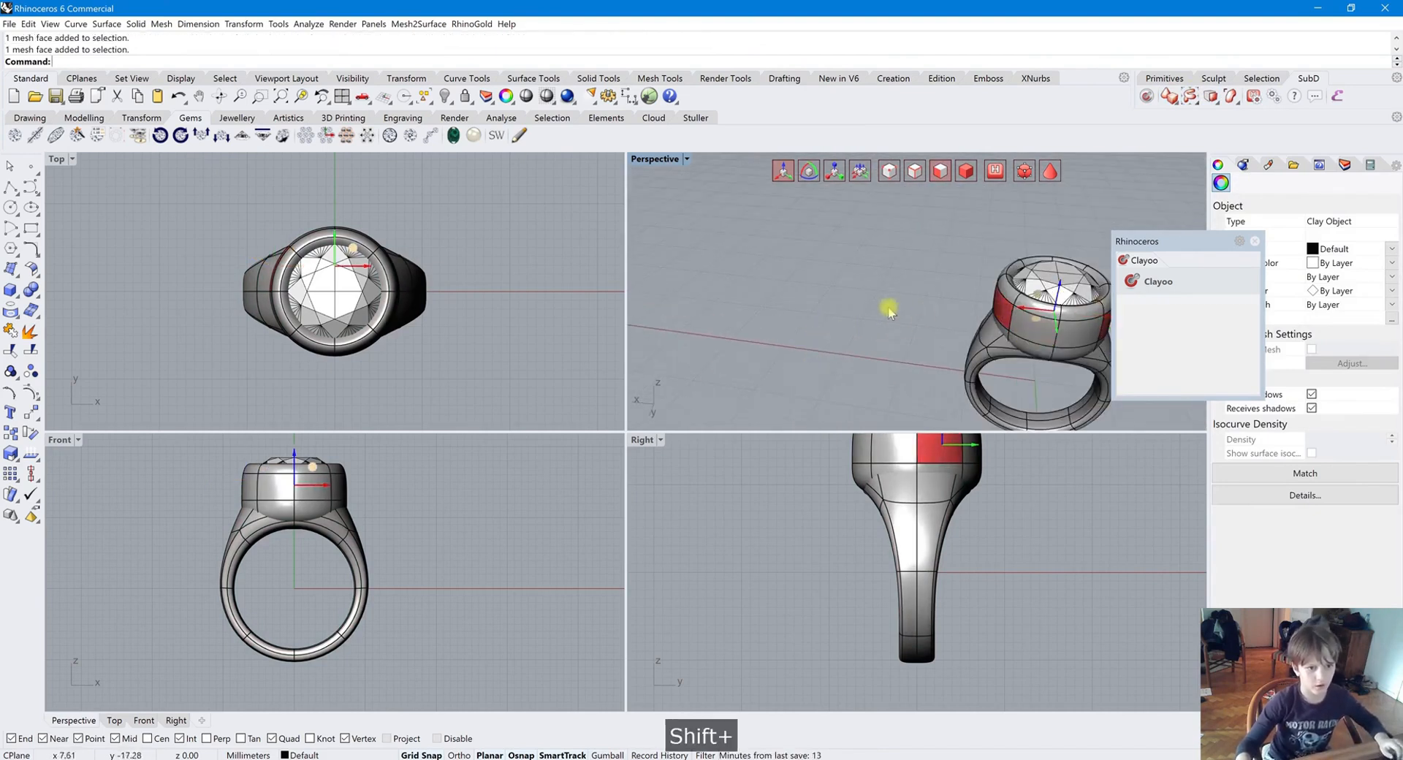
Step: Extrude the two selected bezel faces outward along Local Normals with a height of about 4.82 and 1 segment
{"action": "scroll", "coordinate": [889, 311], "scroll_direction": "down", "scroll_amount": 4}
{"action": "left_click", "coordinate": [1211, 98]}
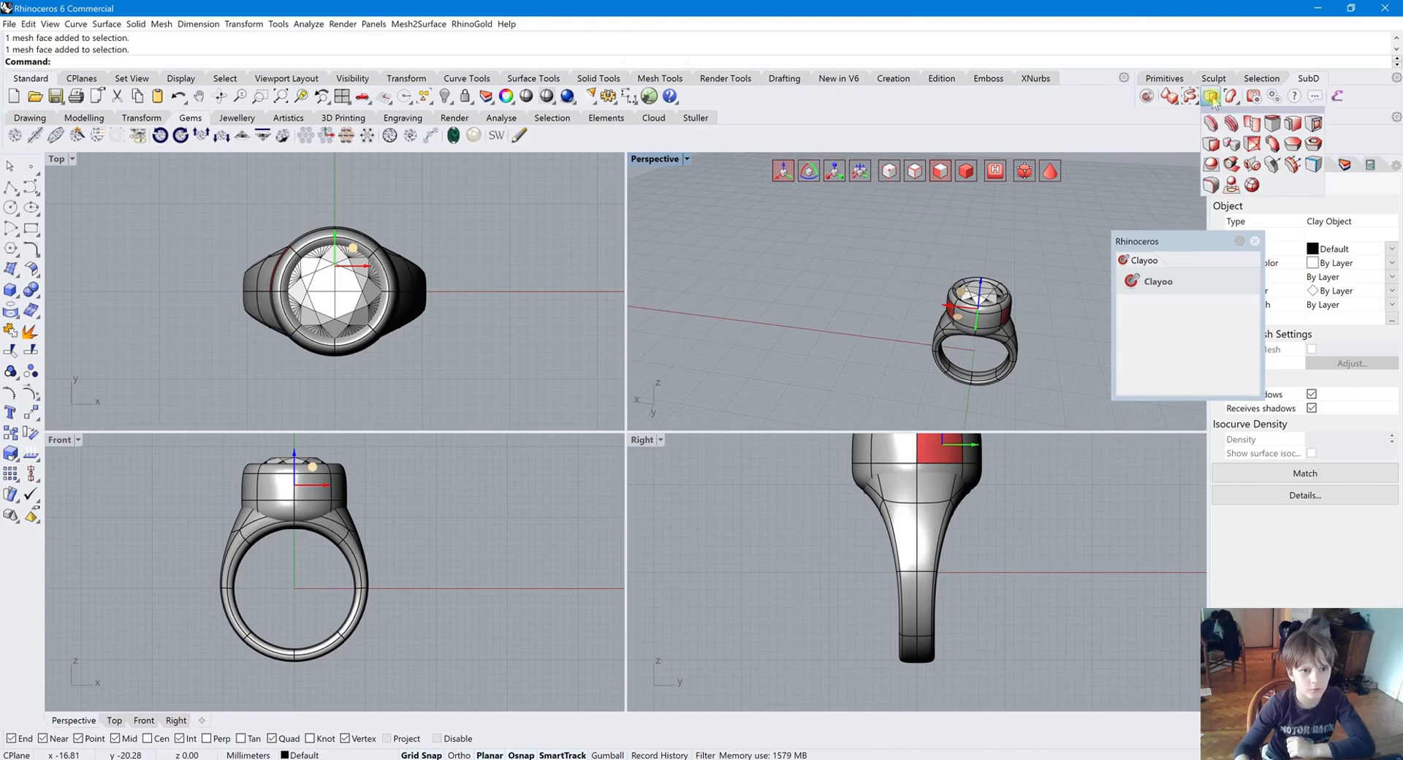
{"action": "left_click", "coordinate": [1211, 143]}
{"action": "scroll", "coordinate": [1032, 329], "scroll_direction": "up", "scroll_amount": 3}
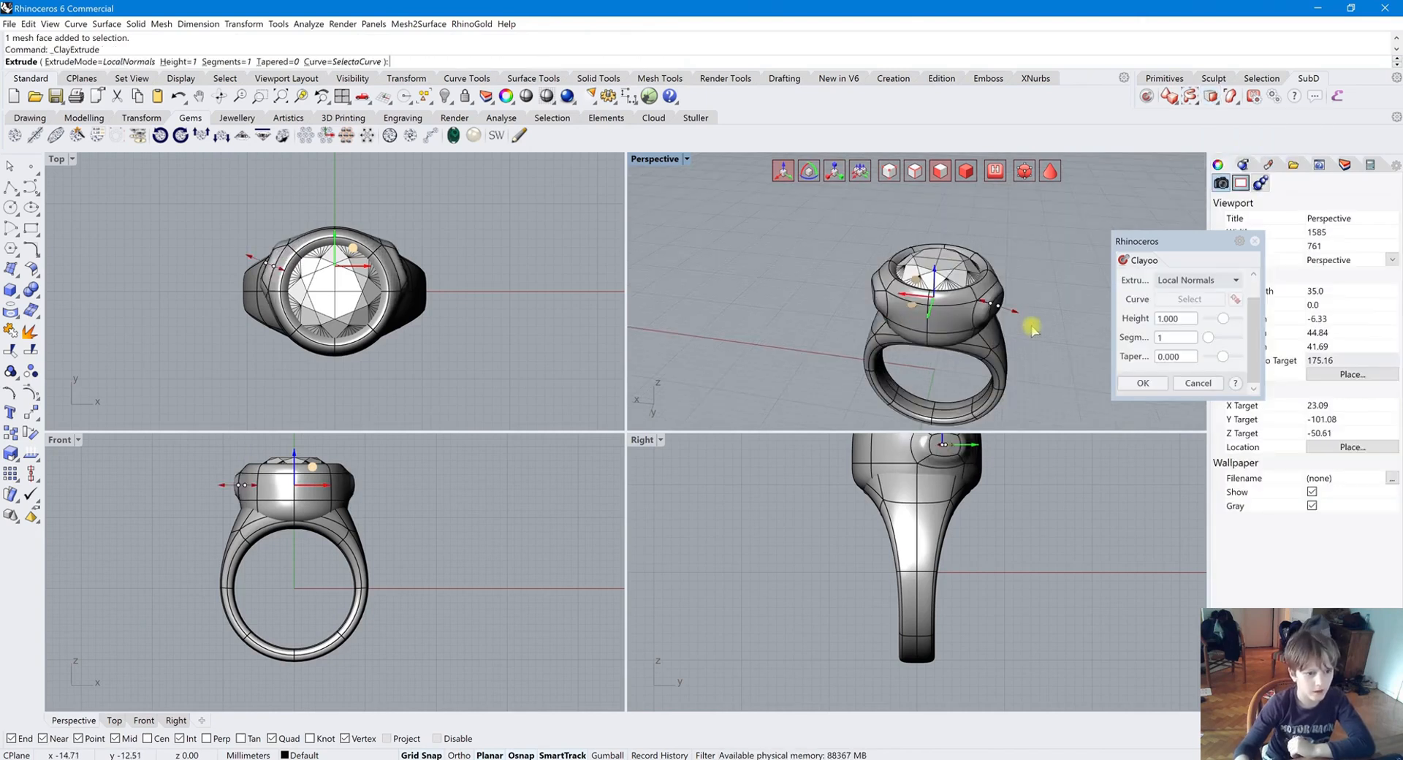
{"action": "key", "text": "Return"}
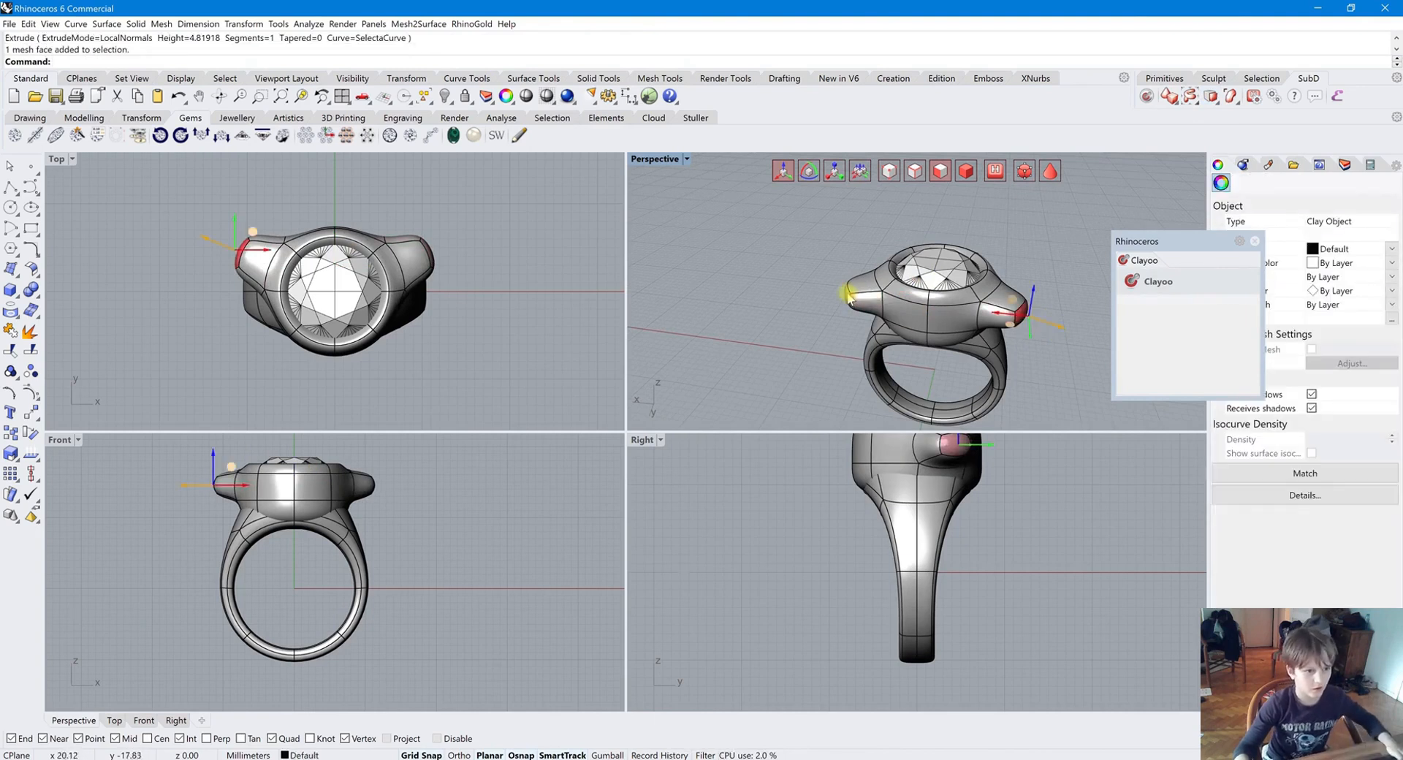
Step: Inset the end faces of both extruded arms By Edge with a distance of 0.1, and clear the selection
{"action": "left_click", "coordinate": [1209, 101]}
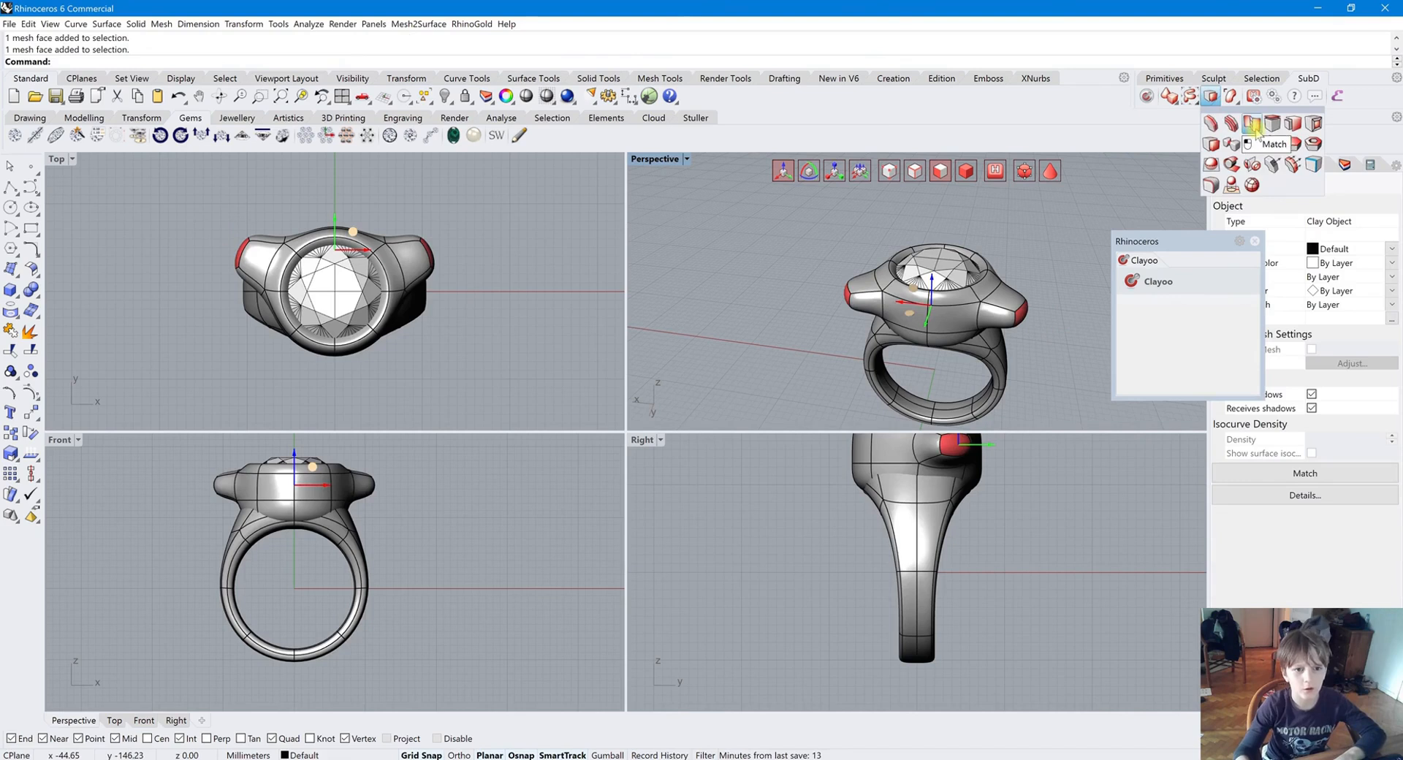
{"action": "left_click", "coordinate": [1292, 127]}
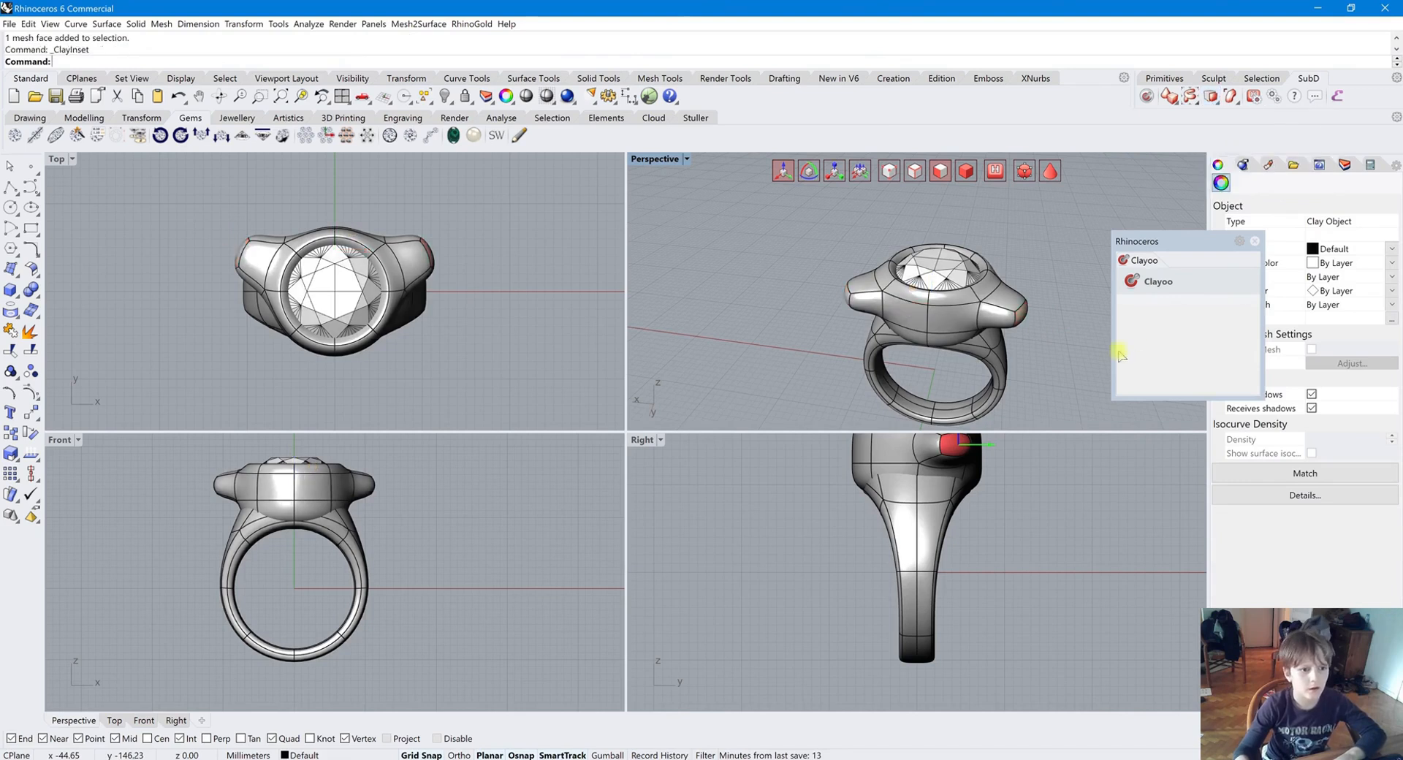
{"action": "key", "text": "Return"}
{"action": "right_click_drag", "start_coordinate": [1108, 366], "coordinate": [852, 304]}
{"action": "left_click", "coordinate": [1003, 343]}
{"action": "scroll", "coordinate": [855, 288], "scroll_direction": "up", "scroll_amount": 4}
{"action": "scroll", "coordinate": [942, 292], "scroll_direction": "down", "scroll_amount": 3}
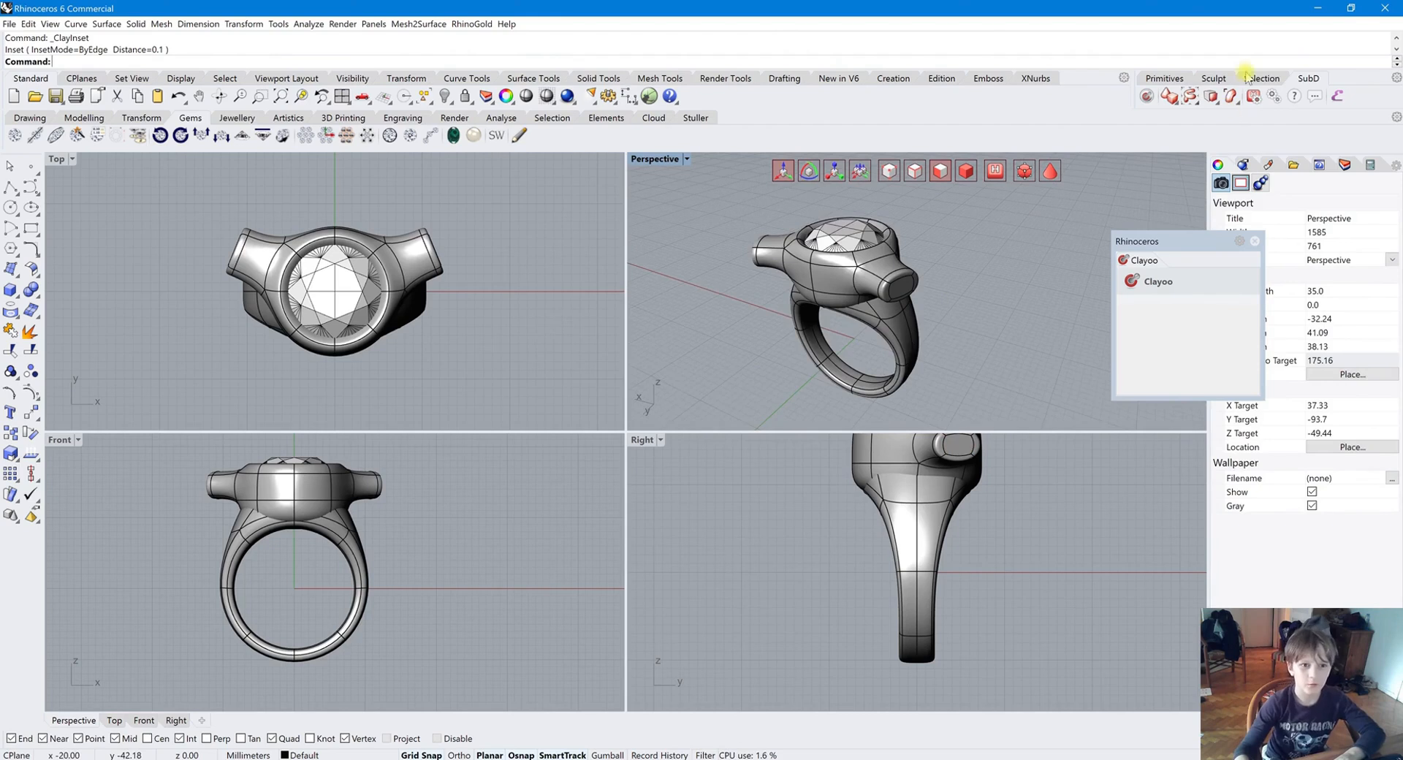
{"action": "left_click", "coordinate": [1210, 98]}
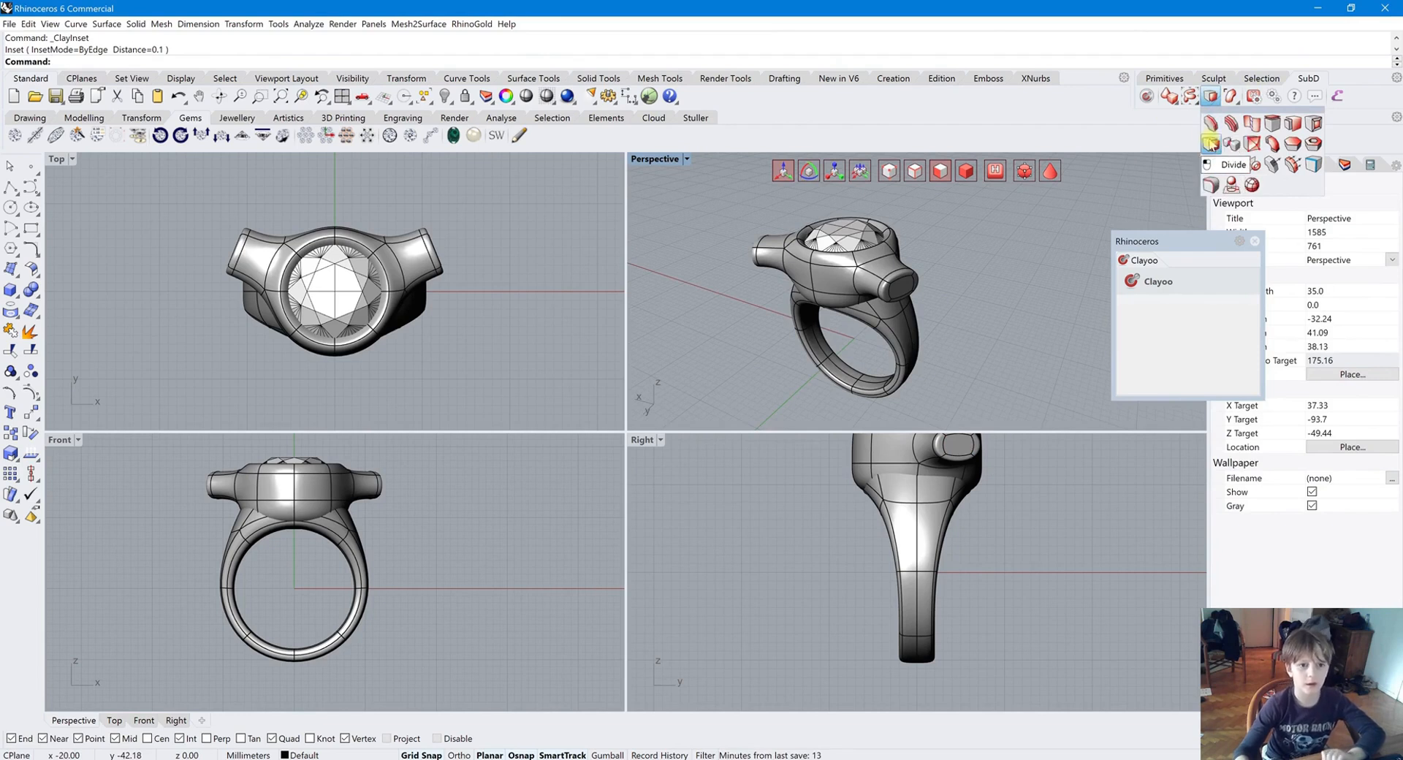
{"action": "left_click", "coordinate": [1231, 97]}
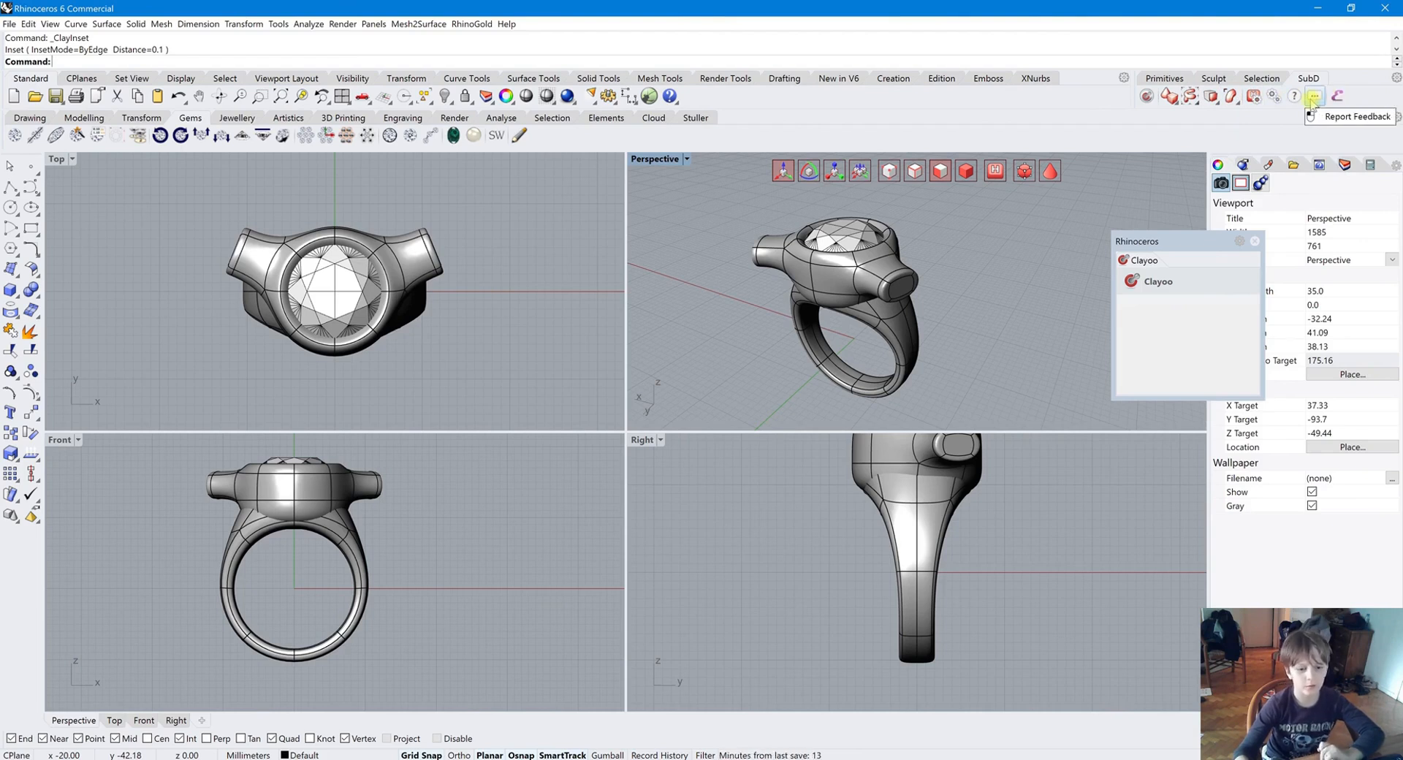
{"action": "scroll", "coordinate": [877, 267], "scroll_direction": "down", "scroll_amount": 4}
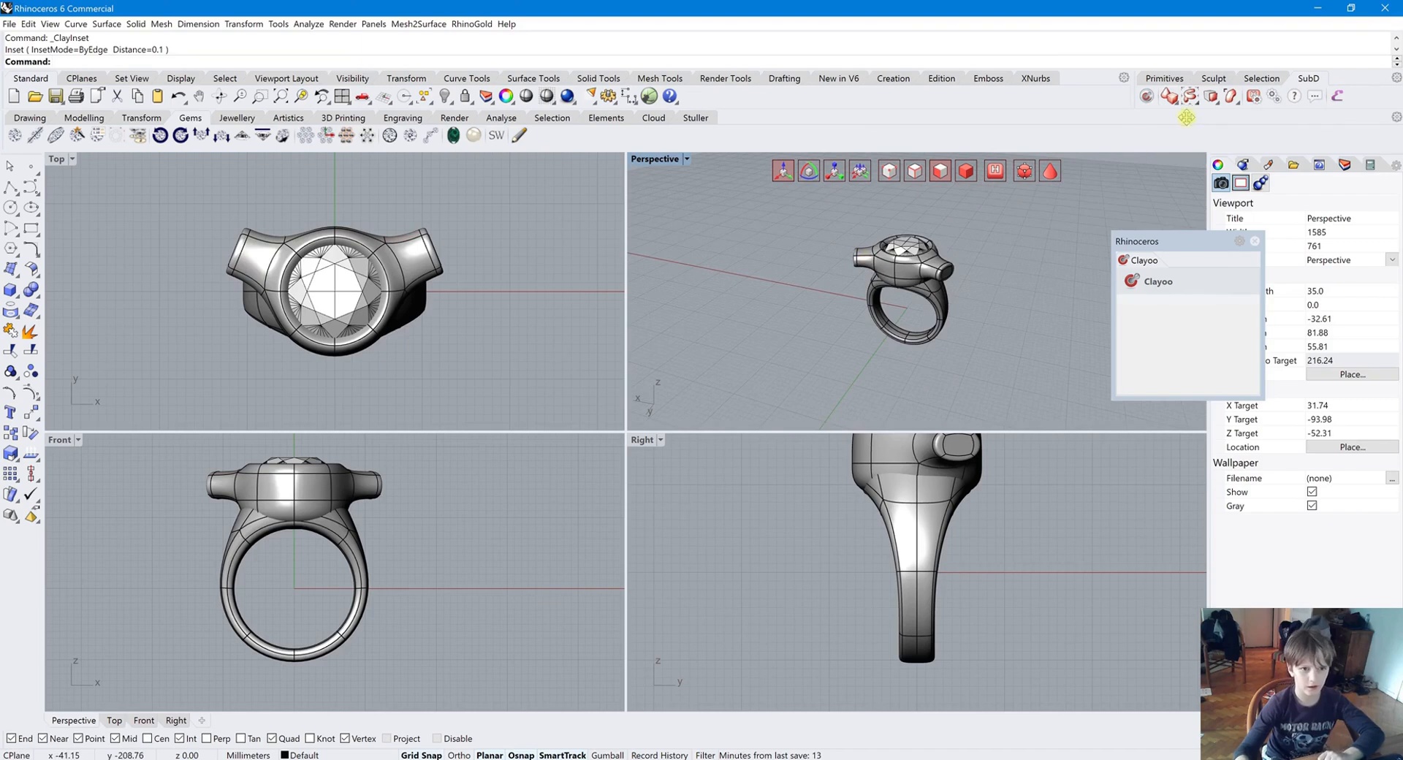
Step: Turn off Clayoo edit mode and preview the finished ring shaded in the Perspective view, leaving nothing selected
{"action": "left_click", "coordinate": [1145, 97]}
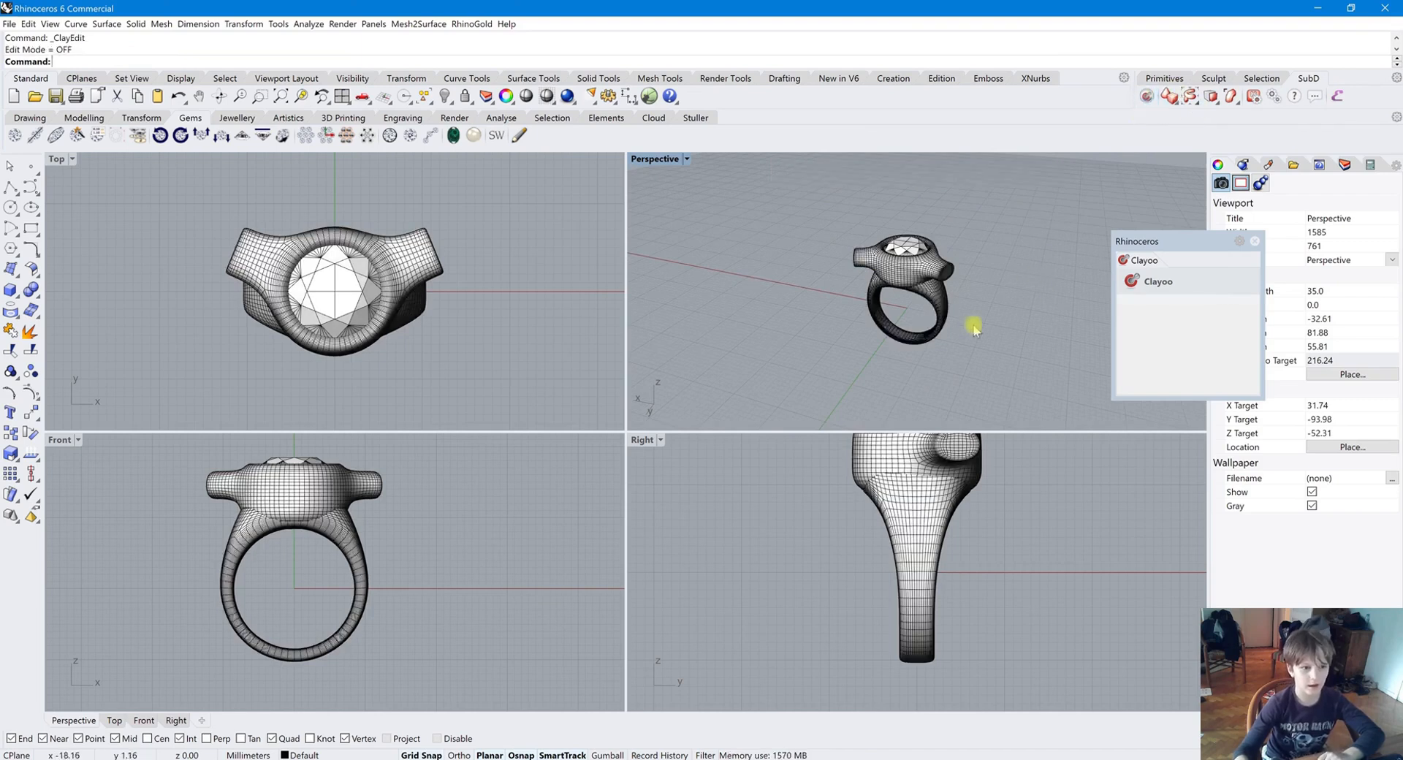
{"action": "left_click", "coordinate": [527, 96]}
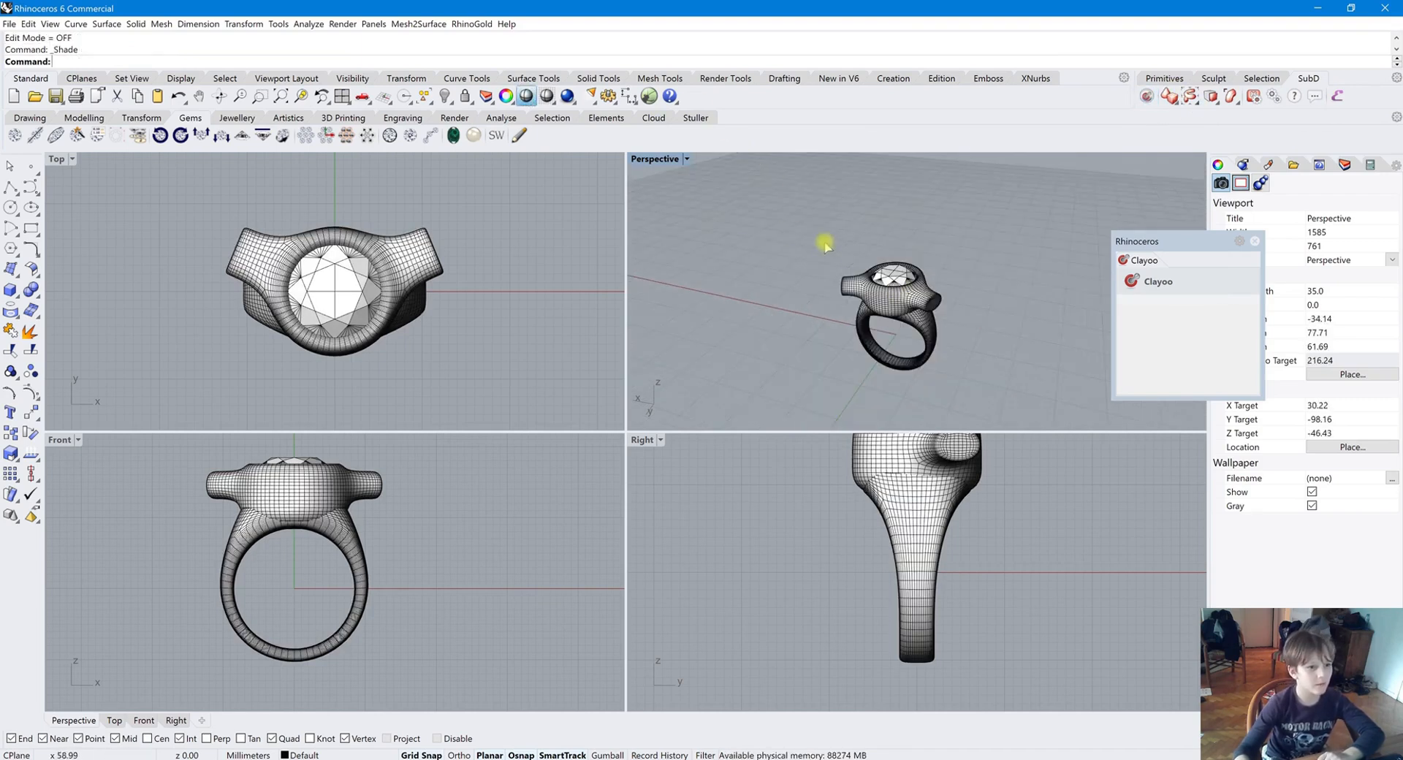
{"action": "mouse_move", "coordinate": [933, 330]}
{"action": "right_mouse_down"}
{"action": "mouse_move", "coordinate": [1024, 319]}
{"action": "mouse_move", "coordinate": [1160, 331]}
{"action": "mouse_move", "coordinate": [924, 322]}
{"action": "mouse_move", "coordinate": [839, 238]}
{"action": "mouse_move", "coordinate": [875, 245]}
{"action": "right_mouse_up"}
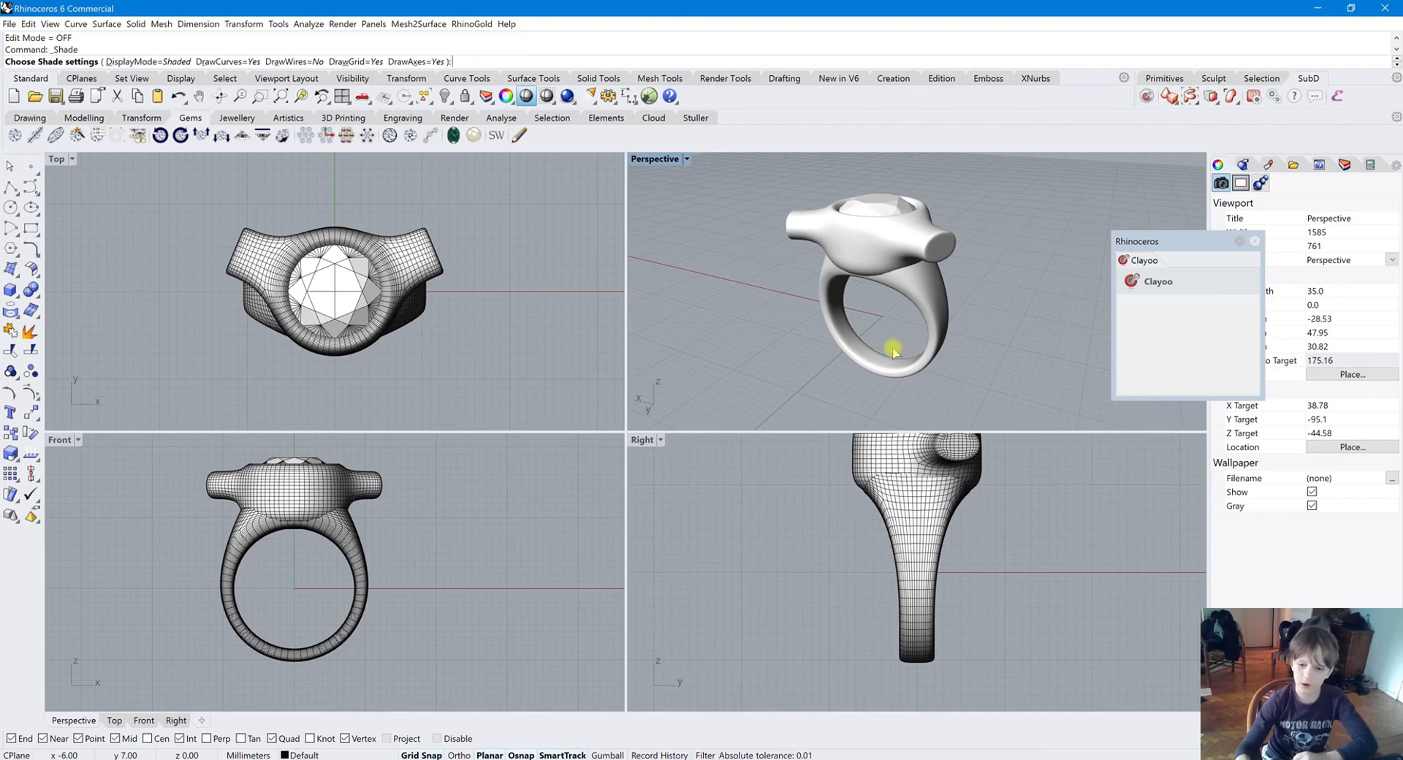
{"action": "left_click", "coordinate": [882, 219]}
{"action": "left_click", "coordinate": [873, 204]}
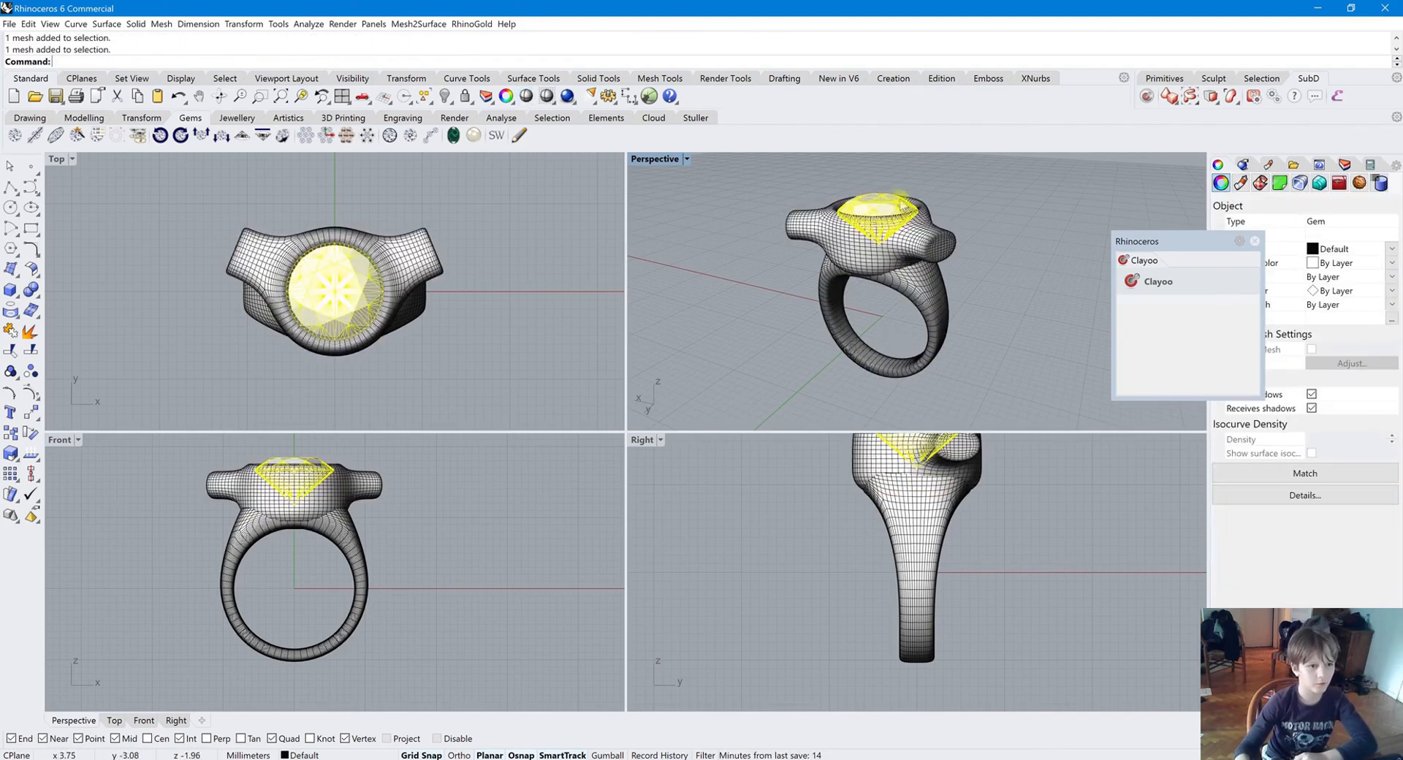
{"action": "left_click", "coordinate": [1038, 210]}
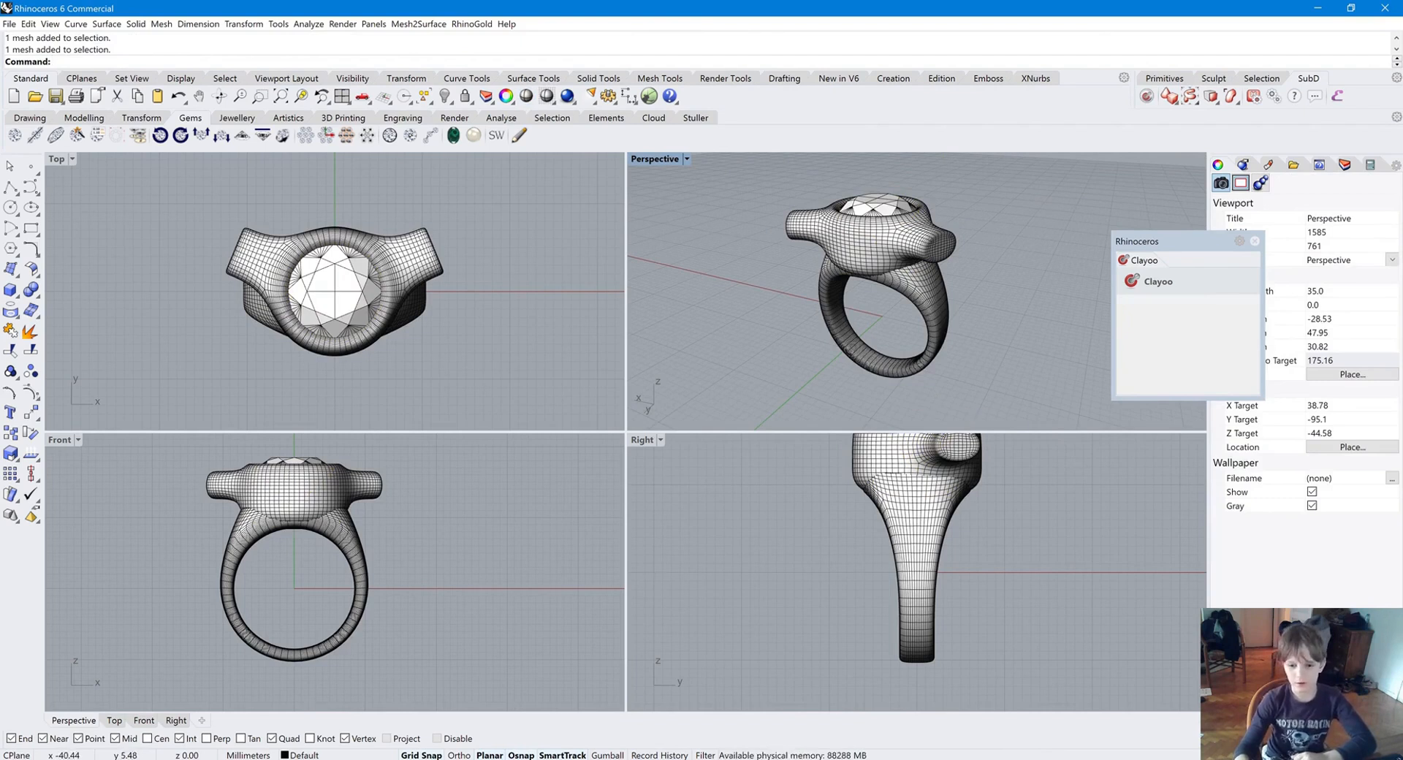